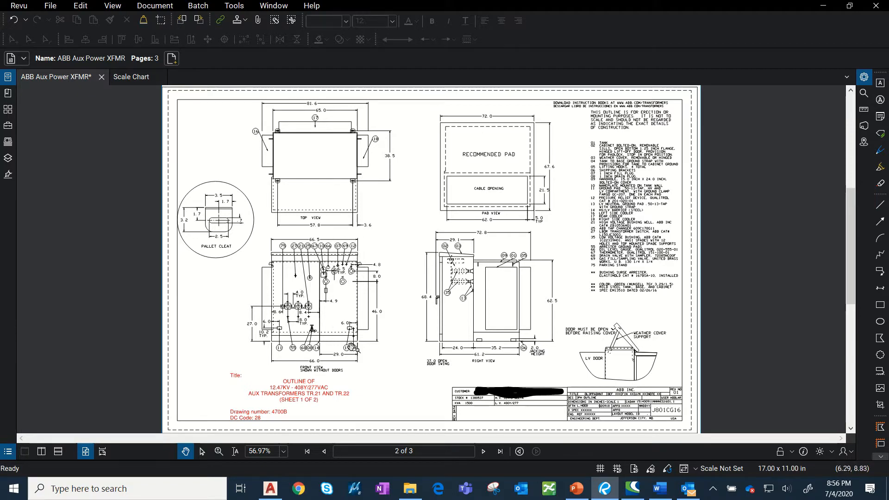
- Switch to AutoCAD and move the schematic linework horizontally out of the title border into the empty space beside it
{"action": "left_click", "coordinate": [274, 492]}
{"action": "scroll", "coordinate": [407, 278], "scroll_direction": "down", "scroll_amount": 3}
{"action": "mouse_move", "coordinate": [407, 277]}
{"action": "middle_mouse_down"}
{"action": "mouse_move", "coordinate": [410, 245]}
{"action": "mouse_move", "coordinate": [408, 266]}
{"action": "middle_mouse_up"}
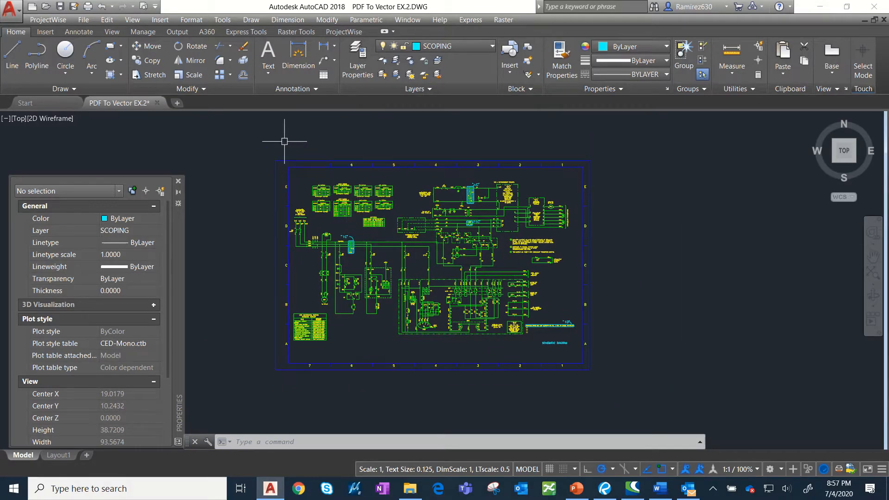
{"action": "left_click", "coordinate": [285, 123]}
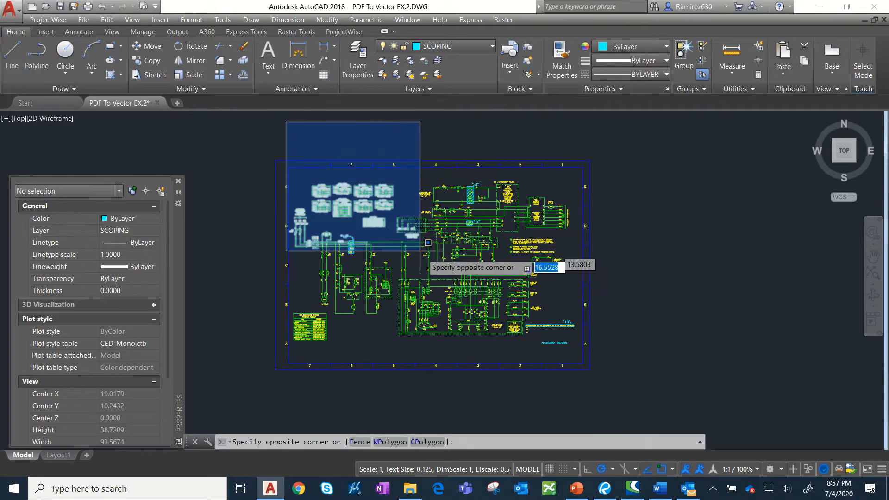
{"action": "left_click", "coordinate": [537, 357]}
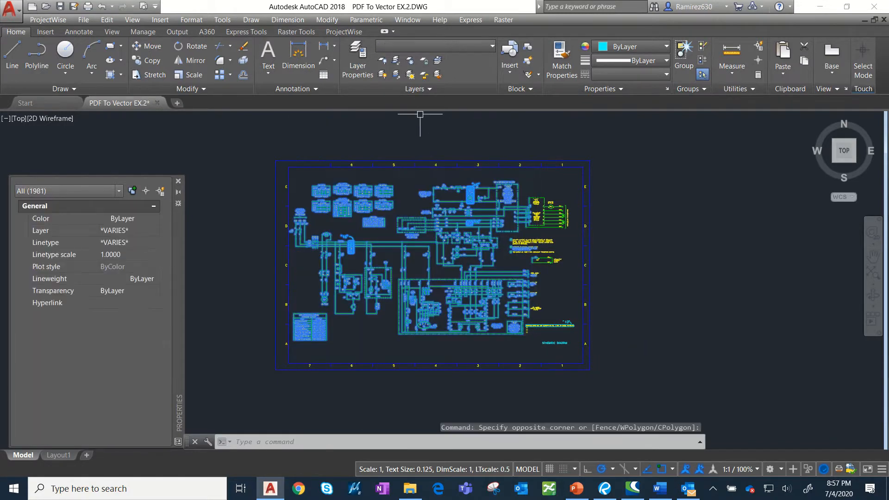
{"action": "left_click", "coordinate": [650, 320]}
{"action": "left_click", "coordinate": [150, 46]}
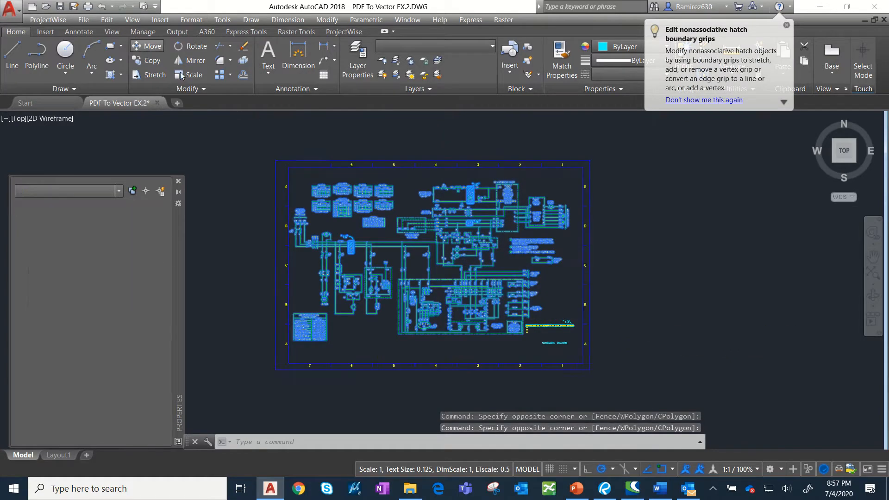
{"action": "scroll", "coordinate": [319, 153], "scroll_direction": "down", "scroll_amount": 3}
{"action": "left_click", "coordinate": [330, 160]}
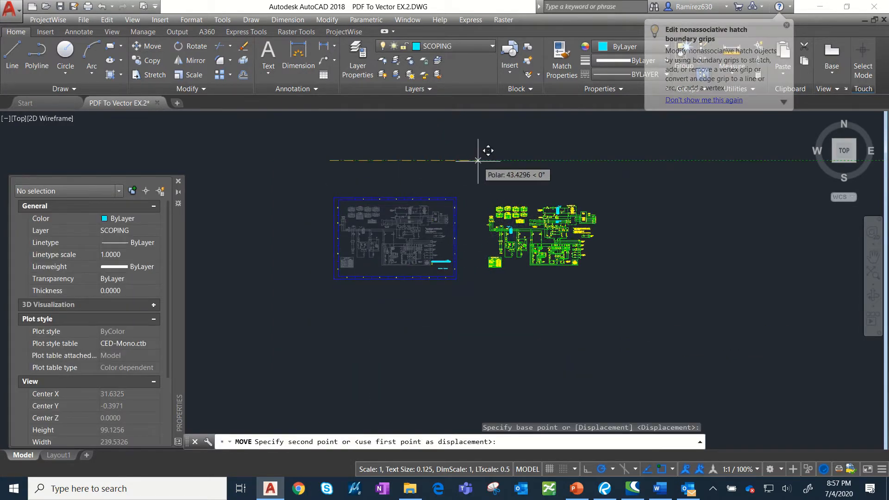
{"action": "left_click", "coordinate": [482, 149]}
{"action": "scroll", "coordinate": [356, 223], "scroll_direction": "up", "scroll_amount": 3}
{"action": "middle_click_drag", "start_coordinate": [412, 265], "coordinate": [433, 288]}
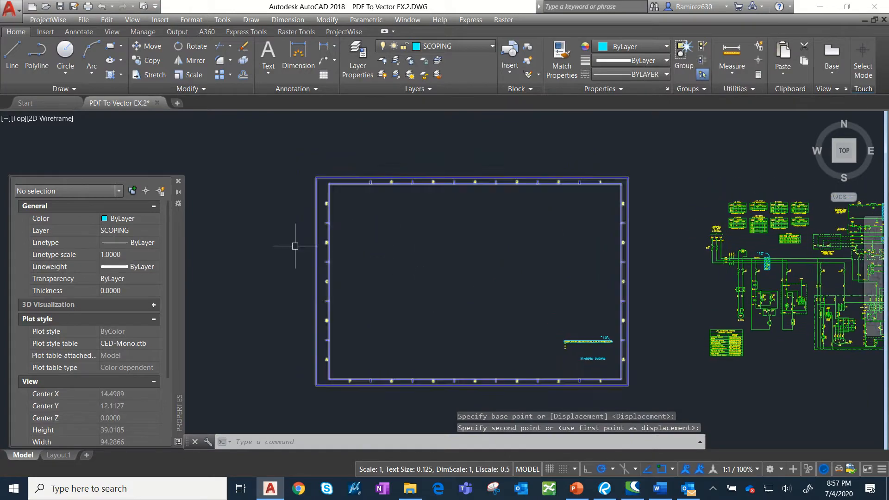
- Check the transformer outline PDF in Bluebeam Revu, return to AutoCAD and start a PDF import from a file
{"action": "left_click", "coordinate": [605, 488]}
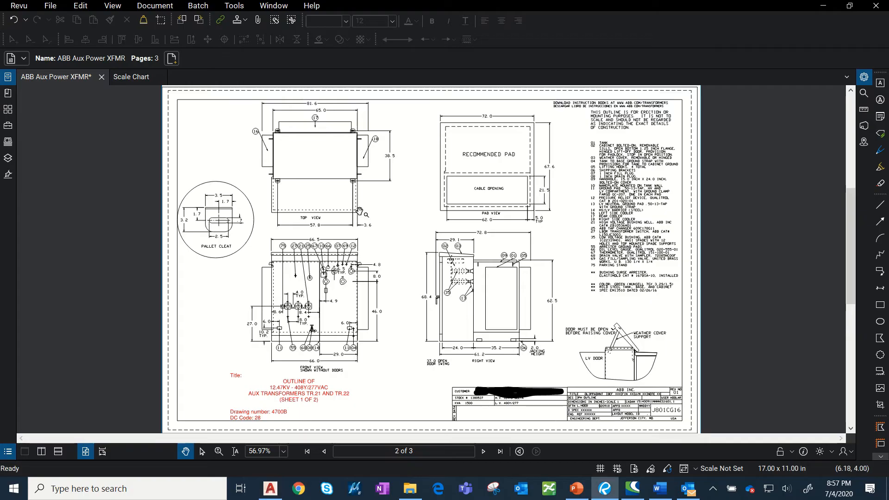
{"action": "left_click", "coordinate": [271, 488]}
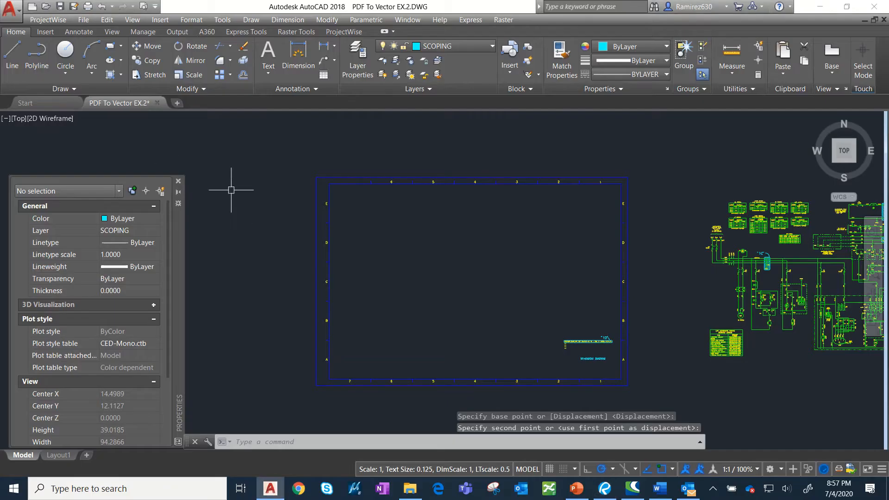
{"action": "left_click", "coordinate": [10, 11]}
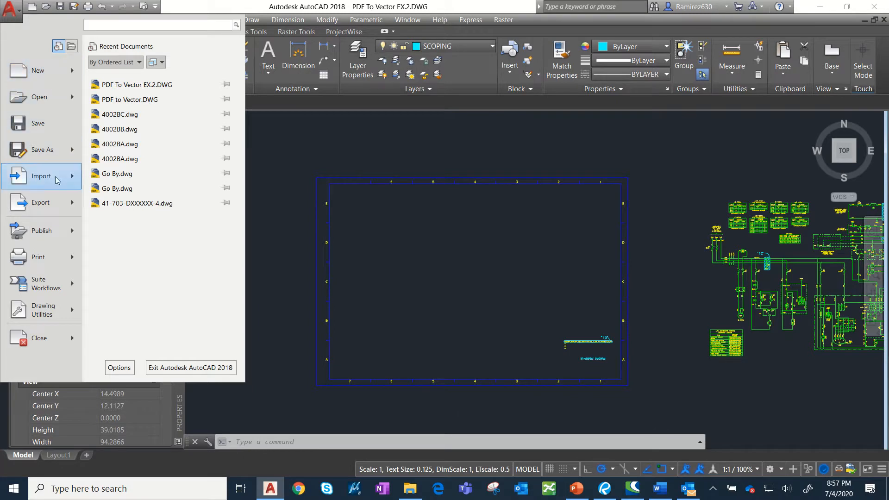
{"action": "mouse_move", "coordinate": [57, 181]}
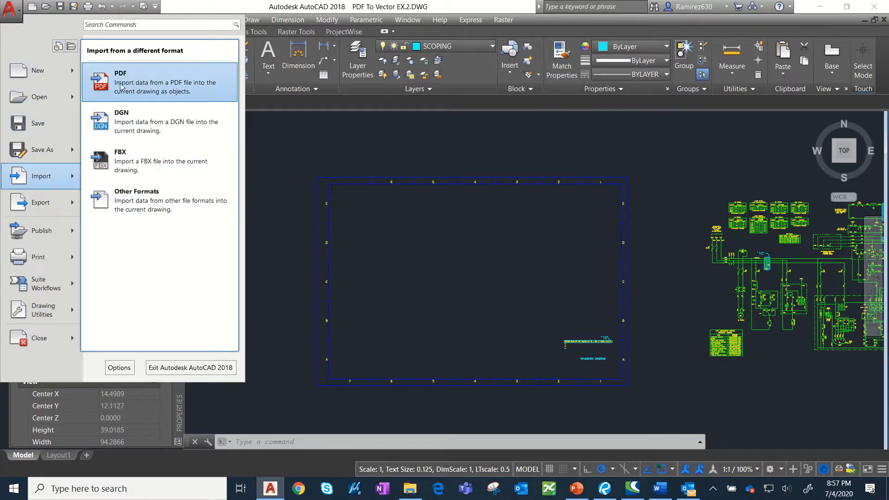
{"action": "left_click", "coordinate": [157, 82]}
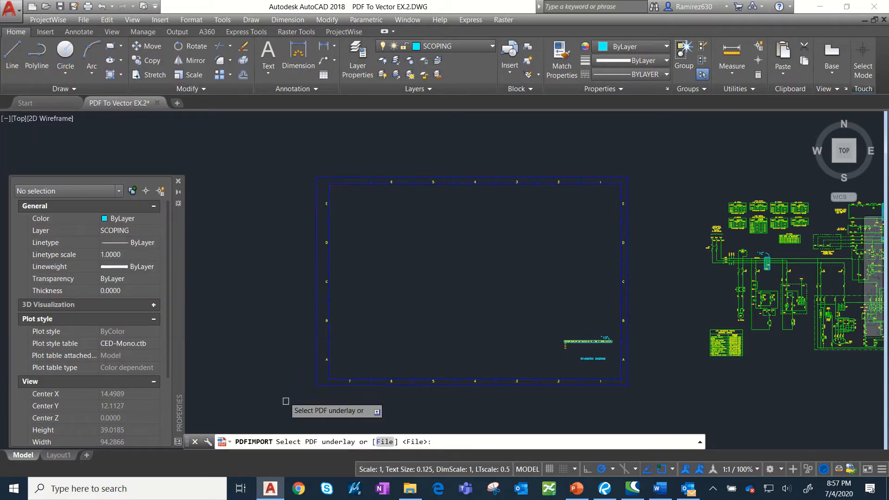
{"action": "left_click", "coordinate": [384, 442]}
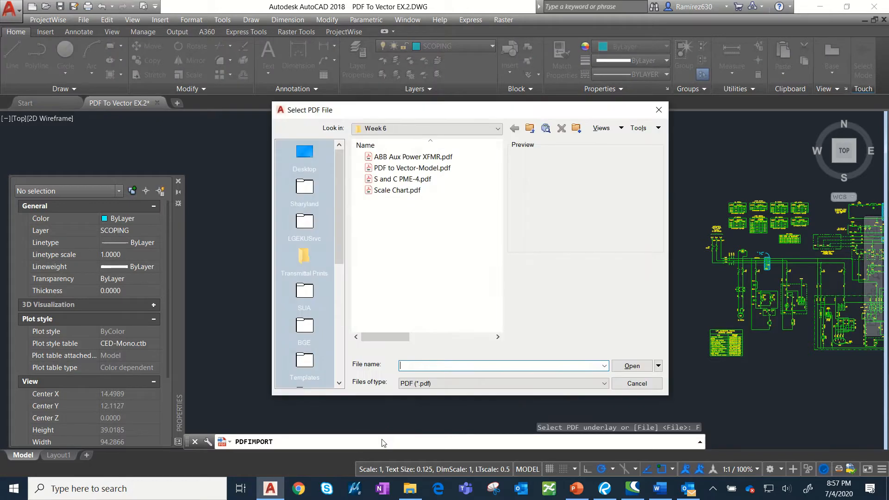
- Choose ABB Aux Power XFMR.pdf for import from the Desktop folder CAD Meeting, Training Videos, Week 6
{"action": "left_click", "coordinate": [305, 152]}
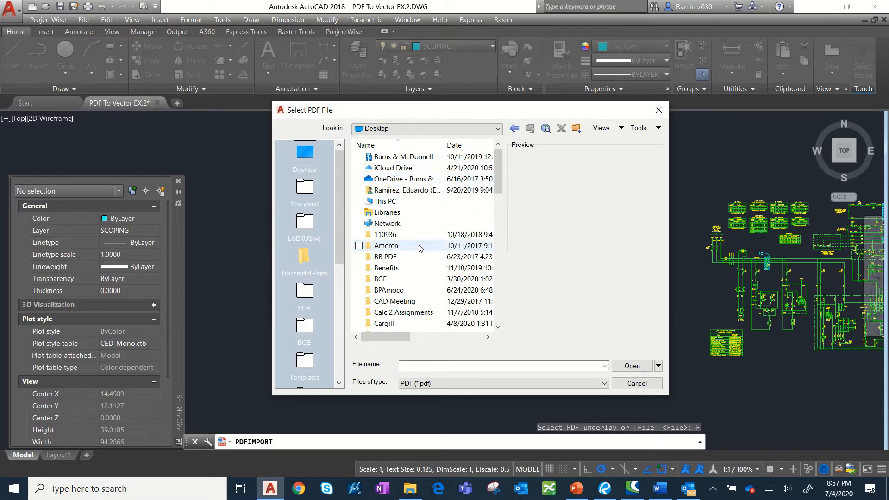
{"action": "scroll", "coordinate": [419, 233], "scroll_direction": "down", "scroll_amount": 1}
{"action": "scroll", "coordinate": [420, 234], "scroll_direction": "down", "scroll_amount": 1}
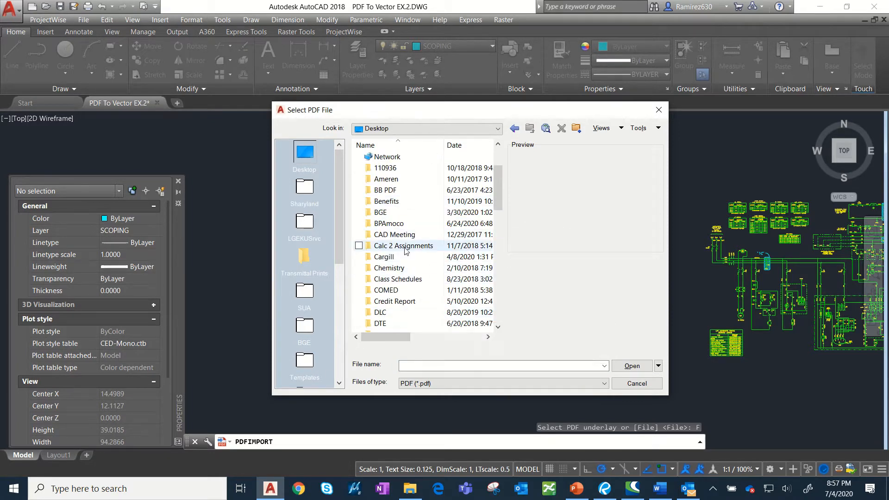
{"action": "double_click", "coordinate": [399, 234]}
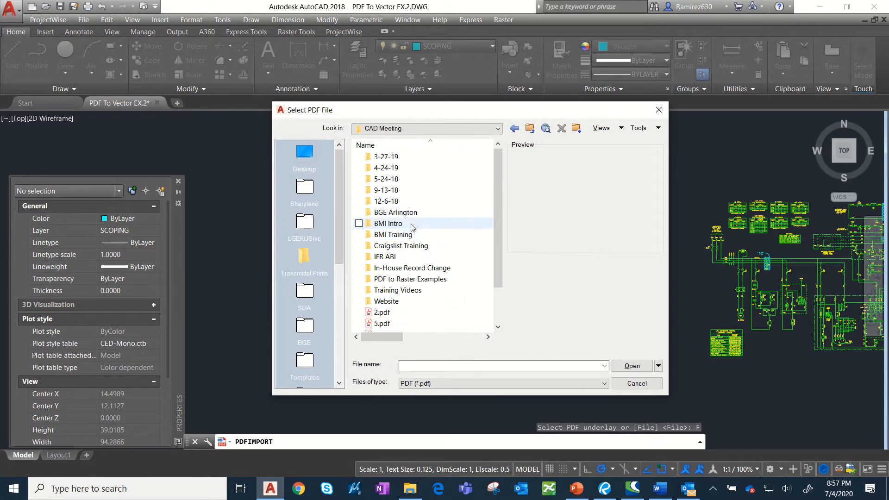
{"action": "double_click", "coordinate": [401, 290]}
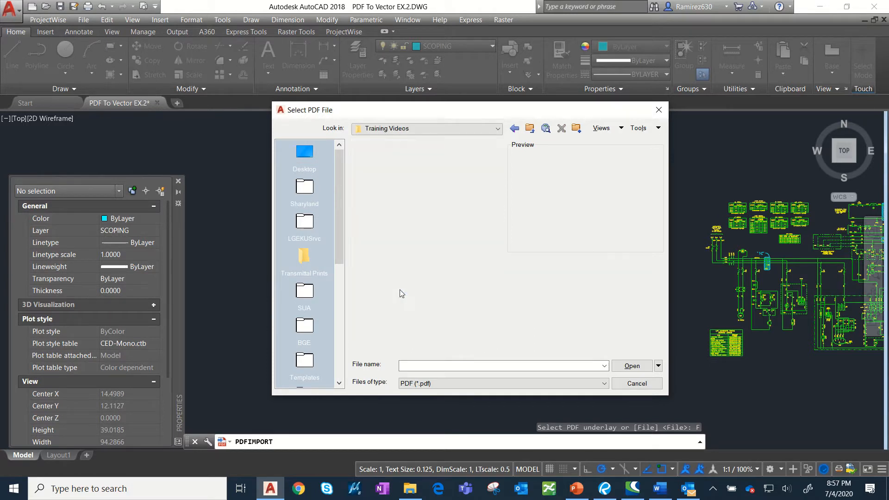
{"action": "double_click", "coordinate": [411, 199]}
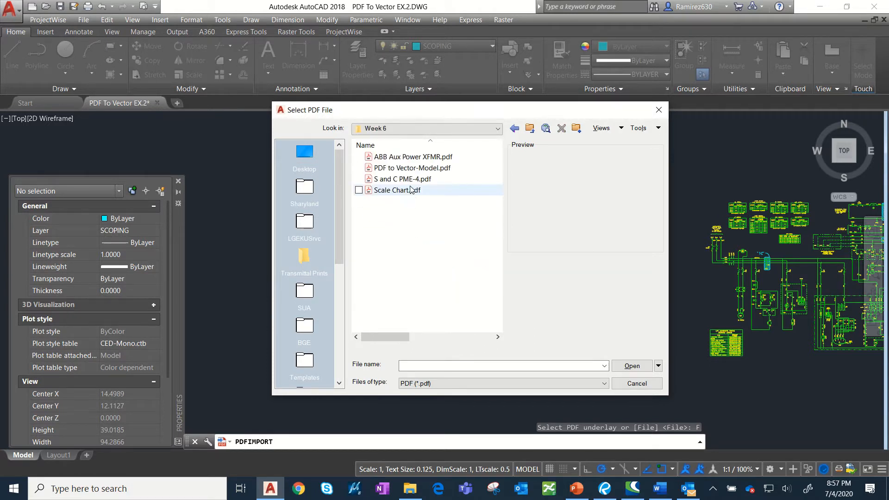
{"action": "double_click", "coordinate": [409, 156]}
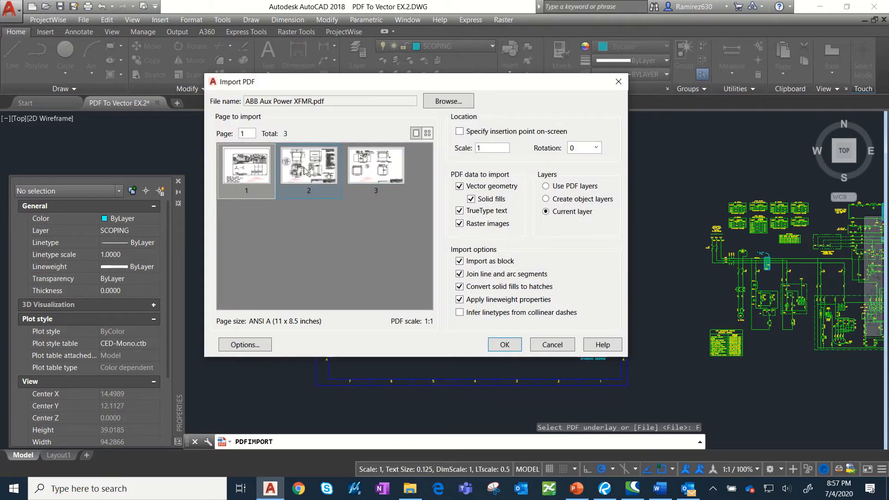
- Import page 2 of the PDF into the drawing, keeping the current import settings
{"action": "left_click", "coordinate": [305, 172]}
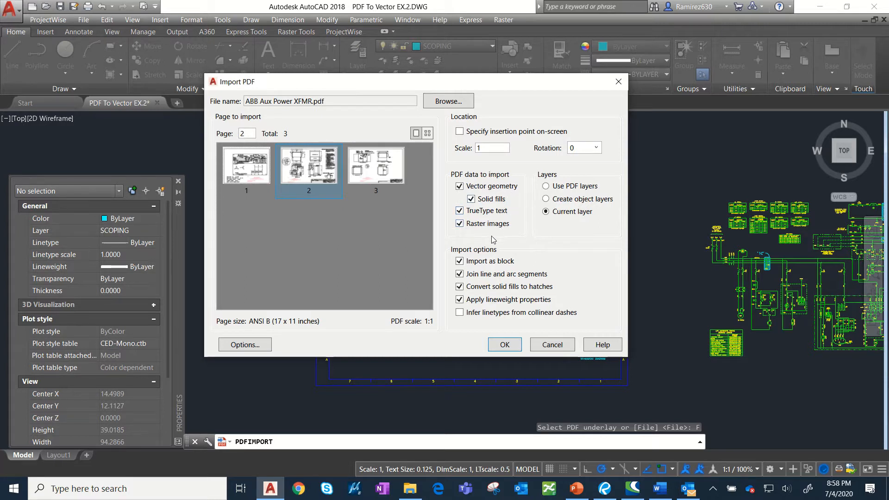
{"action": "left_click", "coordinate": [505, 345]}
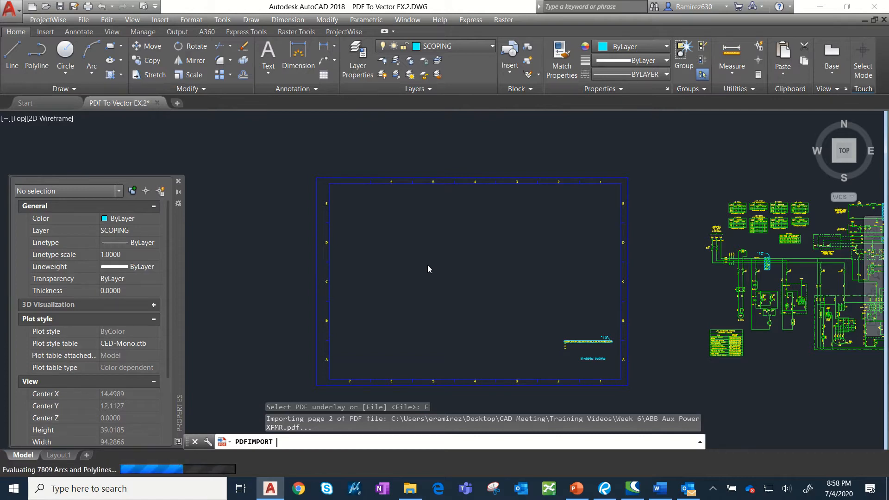
{"action": "scroll", "coordinate": [462, 210], "scroll_direction": "down", "scroll_amount": 3}
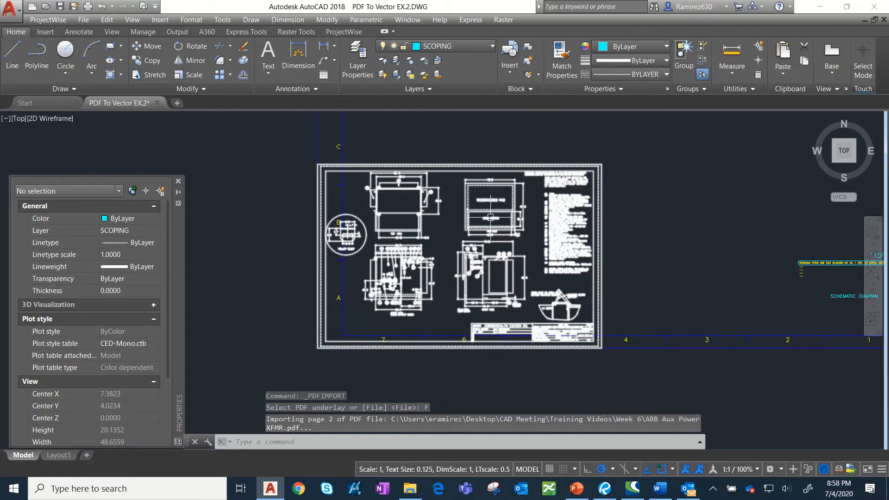
- Move the imported transformer outline straight down about 17.5 units, clear of the title border
{"action": "left_click", "coordinate": [151, 46]}
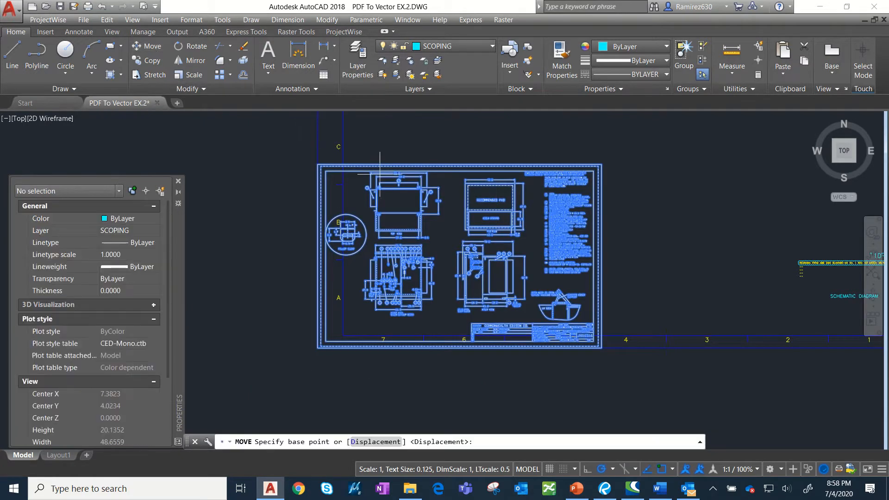
{"action": "scroll", "coordinate": [394, 196], "scroll_direction": "down", "scroll_amount": 3}
{"action": "left_click", "coordinate": [413, 204]}
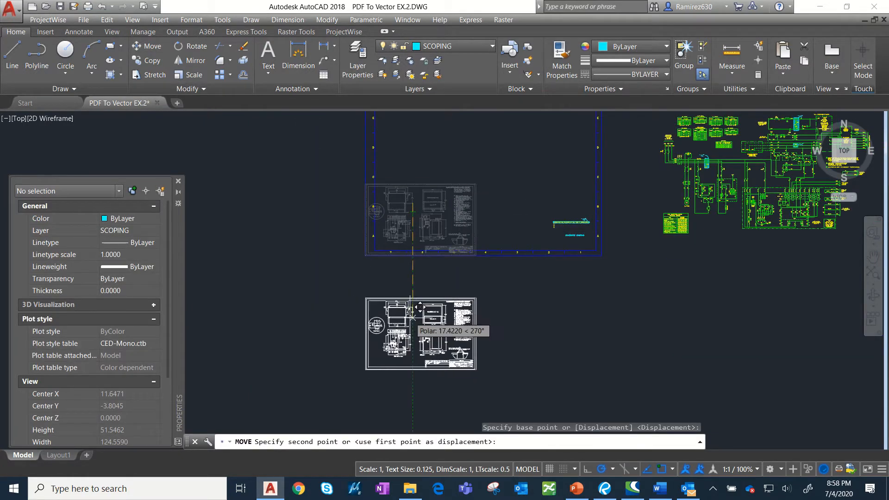
{"action": "left_click", "coordinate": [413, 319]}
{"action": "scroll", "coordinate": [415, 324], "scroll_direction": "up", "scroll_amount": 5}
{"action": "middle_click_drag", "start_coordinate": [427, 297], "coordinate": [467, 304]}
{"action": "scroll", "coordinate": [468, 292], "scroll_direction": "down", "scroll_amount": 2}
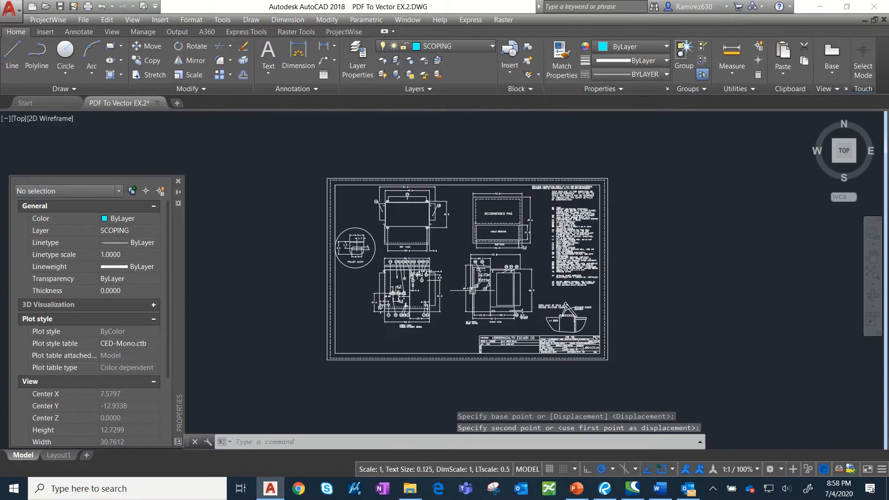
- Explode the imported transformer outline block into separate objects
{"action": "left_click", "coordinate": [488, 274]}
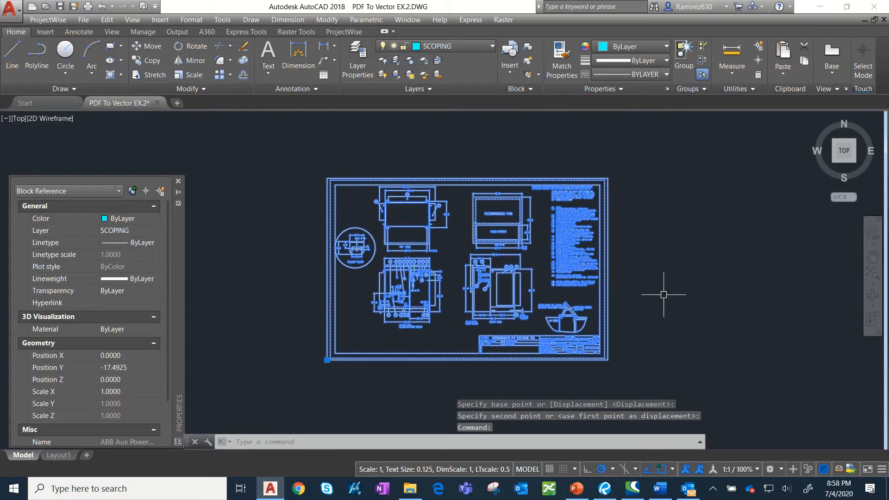
{"action": "type", "text": "EXPLO"}
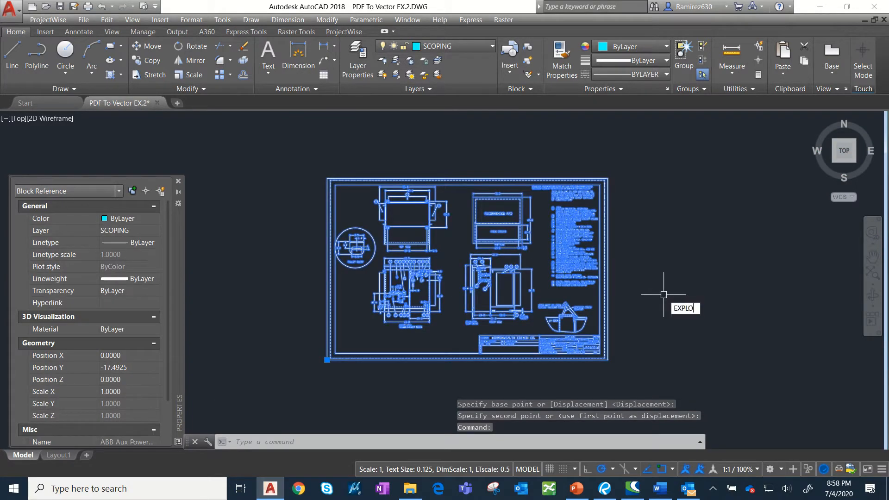
{"action": "type", "text": "DE"}
{"action": "key", "text": "Return"}
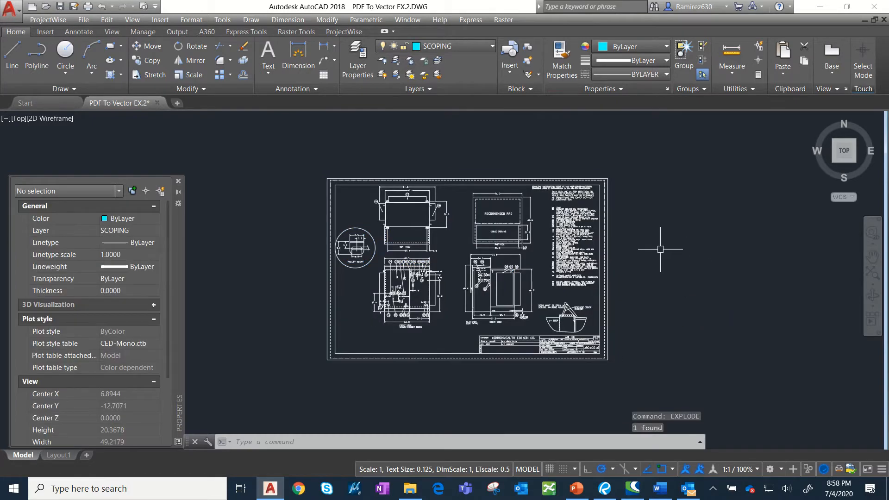
- Select the 81.6 dimension text above the top view and examine what kind of objects it consists of
{"action": "scroll", "coordinate": [404, 216], "scroll_direction": "up", "scroll_amount": 3}
{"action": "scroll", "coordinate": [410, 213], "scroll_direction": "down", "scroll_amount": 2}
{"action": "mouse_move", "coordinate": [418, 211]}
{"action": "middle_mouse_down"}
{"action": "mouse_move", "coordinate": [408, 276]}
{"action": "mouse_move", "coordinate": [512, 224]}
{"action": "middle_mouse_up"}
{"action": "scroll", "coordinate": [403, 245], "scroll_direction": "up", "scroll_amount": 2}
{"action": "scroll", "coordinate": [427, 263], "scroll_direction": "up", "scroll_amount": 1}
{"action": "scroll", "coordinate": [481, 190], "scroll_direction": "down", "scroll_amount": 3}
{"action": "scroll", "coordinate": [428, 211], "scroll_direction": "up", "scroll_amount": 6}
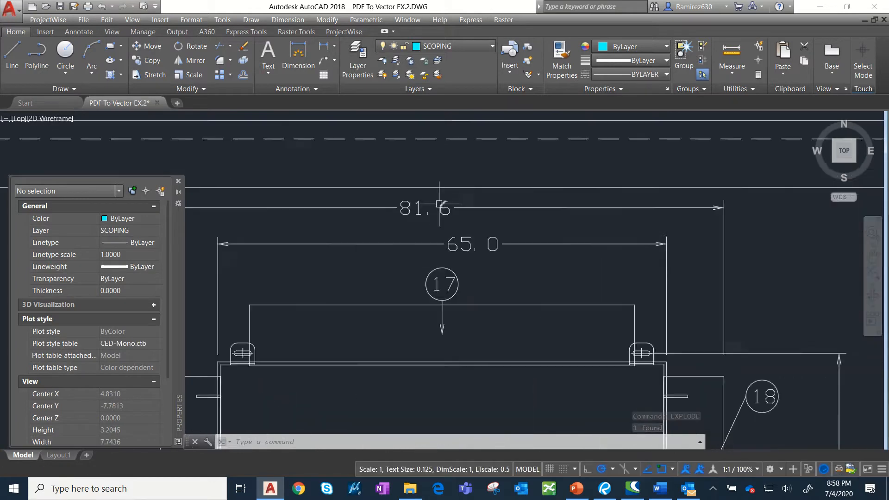
{"action": "middle_click_drag", "start_coordinate": [430, 214], "coordinate": [487, 230]}
{"action": "left_click", "coordinate": [393, 146]}
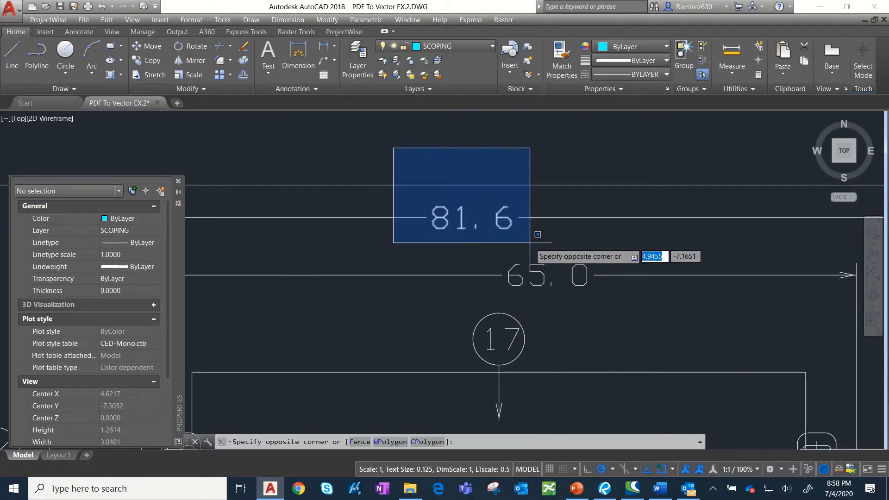
{"action": "left_click", "coordinate": [532, 247]}
{"action": "scroll", "coordinate": [470, 217], "scroll_direction": "up", "scroll_amount": 5}
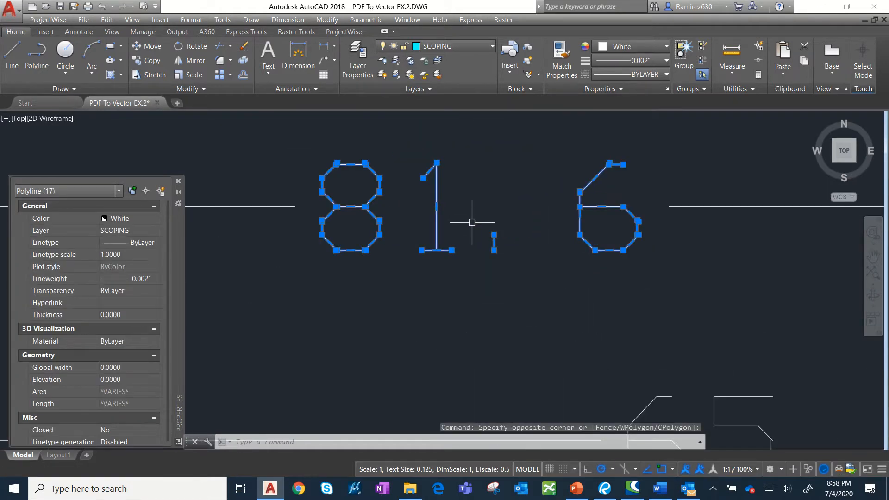
- Add the 65.0 dimension text to the selection to examine its object type, and clear the selection
{"action": "scroll", "coordinate": [472, 222], "scroll_direction": "down", "scroll_amount": 6}
{"action": "middle_click_drag", "start_coordinate": [502, 252], "coordinate": [465, 213]}
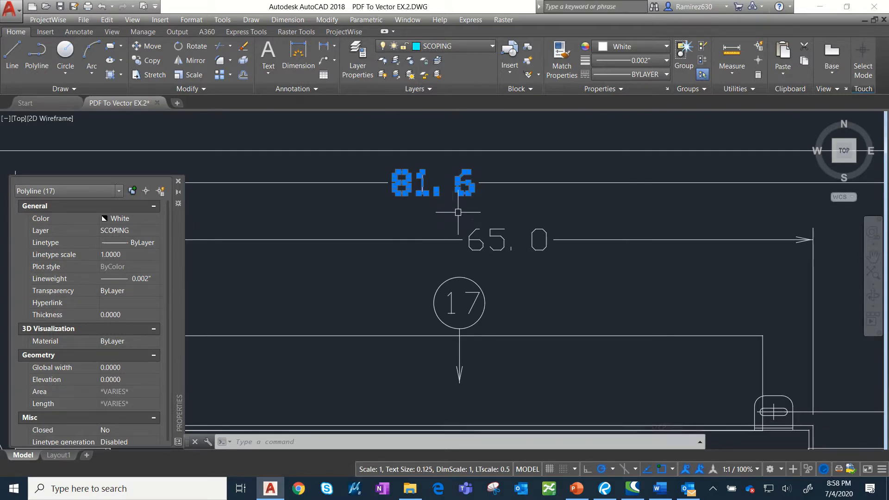
{"action": "left_click", "coordinate": [454, 213]}
{"action": "left_click", "coordinate": [592, 260]}
{"action": "scroll", "coordinate": [530, 256], "scroll_direction": "down", "scroll_amount": 6}
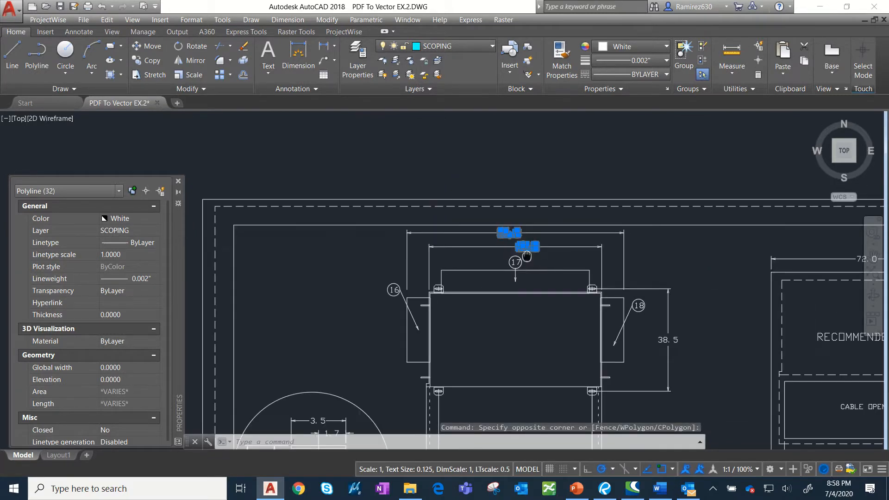
{"action": "middle_click_drag", "start_coordinate": [518, 290], "coordinate": [456, 154]}
{"action": "key", "text": "Escape"}
- Select all the letters of the PALLET CLEAT label in the circular detail and inspect their object type
{"action": "middle_click_drag", "start_coordinate": [273, 337], "coordinate": [374, 235]}
{"action": "scroll", "coordinate": [318, 301], "scroll_direction": "up", "scroll_amount": 8}
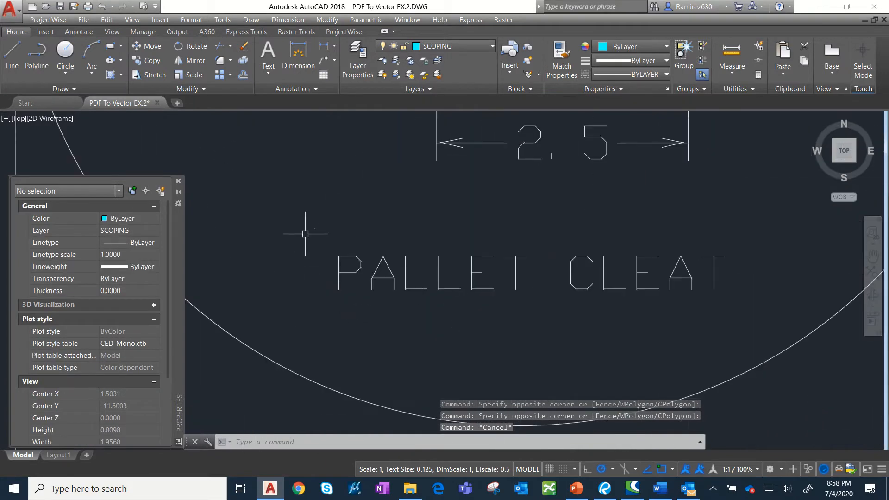
{"action": "left_click", "coordinate": [305, 233]}
{"action": "left_click", "coordinate": [522, 337]}
{"action": "left_click", "coordinate": [536, 219]}
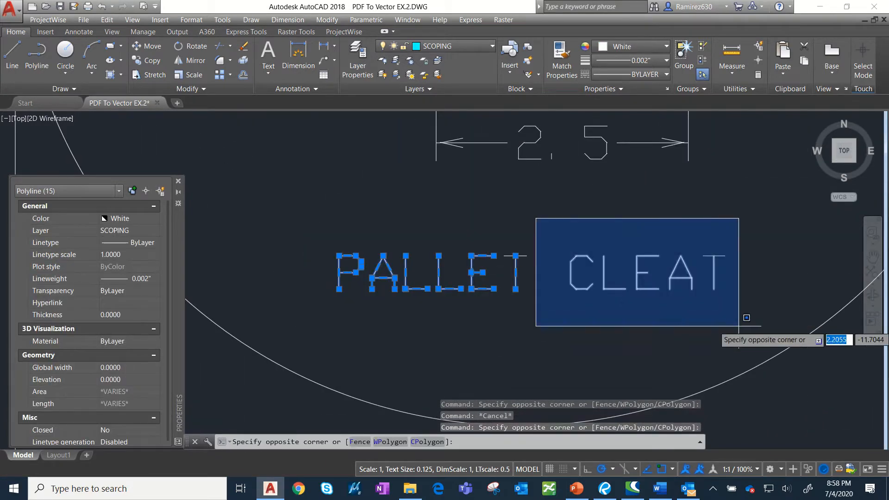
{"action": "left_click", "coordinate": [738, 320]}
{"action": "left_click", "coordinate": [555, 233]}
{"action": "left_click", "coordinate": [337, 329]}
{"action": "scroll", "coordinate": [469, 267], "scroll_direction": "down", "scroll_amount": 4}
{"action": "middle_click_drag", "start_coordinate": [496, 218], "coordinate": [459, 280]}
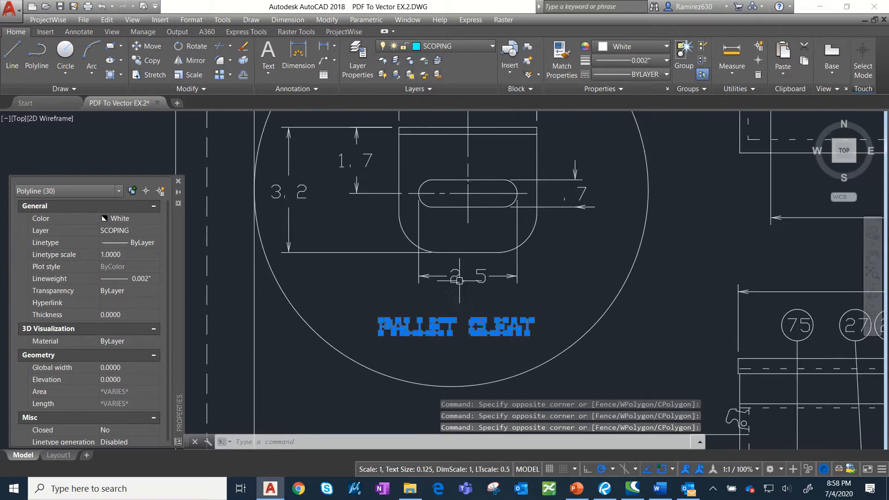
- Select the 2.5 dimension text in the circular detail to examine its object type, and clear the selection
{"action": "scroll", "coordinate": [461, 273], "scroll_direction": "up", "scroll_amount": 6}
{"action": "key", "text": "Escape"}
{"action": "left_click", "coordinate": [347, 231]}
{"action": "left_click", "coordinate": [540, 337]}
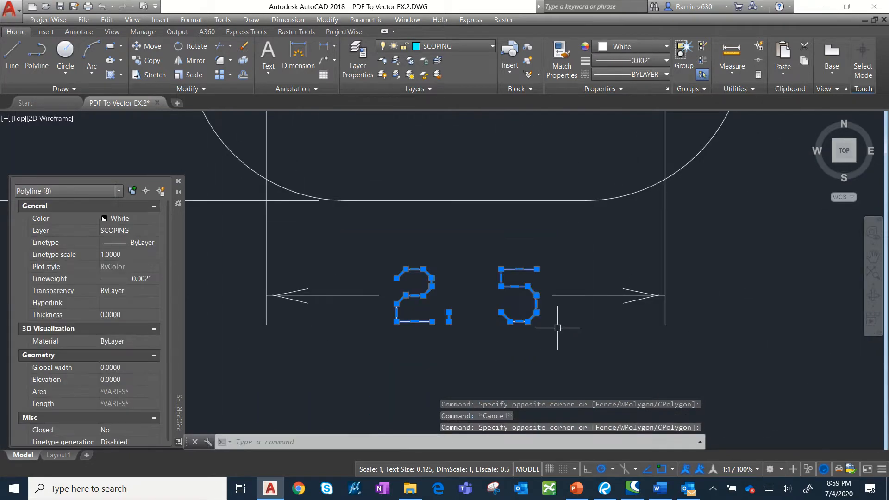
{"action": "scroll", "coordinate": [551, 309], "scroll_direction": "down", "scroll_amount": 6}
{"action": "scroll", "coordinate": [554, 304], "scroll_direction": "down", "scroll_amount": 4}
{"action": "middle_click_drag", "start_coordinate": [554, 303], "coordinate": [369, 264]}
{"action": "scroll", "coordinate": [532, 264], "scroll_direction": "down", "scroll_amount": 2}
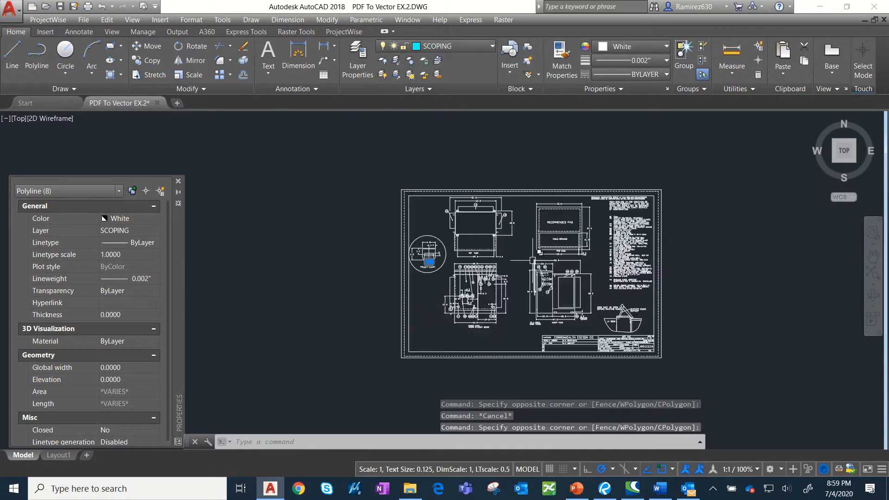
{"action": "middle_click_drag", "start_coordinate": [529, 268], "coordinate": [413, 240]}
{"action": "key", "text": "Escape"}
- Select the entire exploded transformer outline and move it to an empty area well to the right of the other drawings
{"action": "scroll", "coordinate": [379, 201], "scroll_direction": "up", "scroll_amount": 10}
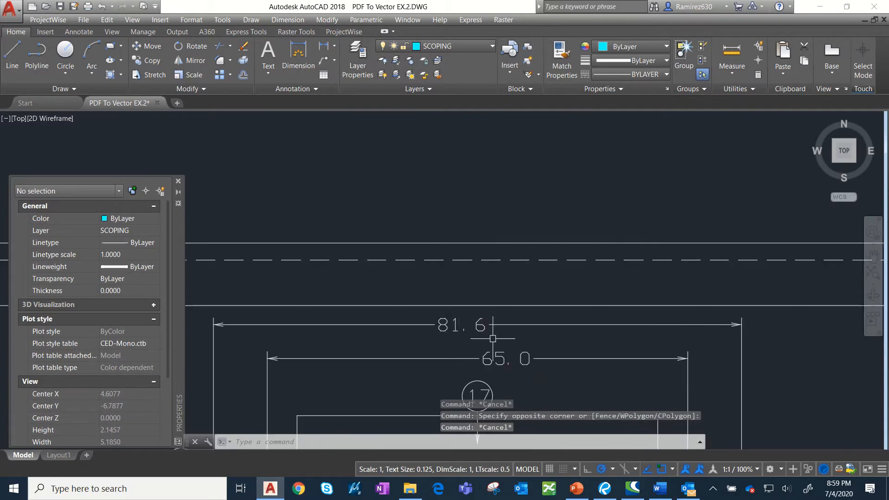
{"action": "scroll", "coordinate": [481, 320], "scroll_direction": "down", "scroll_amount": 3}
{"action": "scroll", "coordinate": [472, 297], "scroll_direction": "up", "scroll_amount": 7}
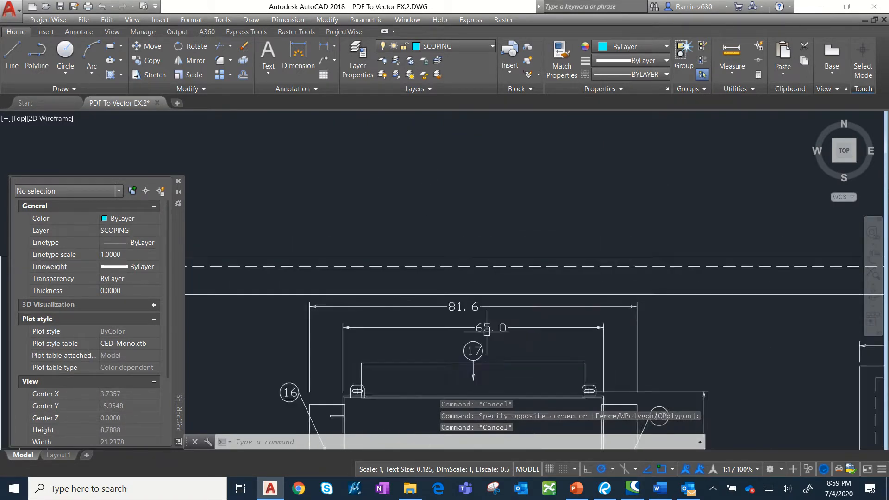
{"action": "scroll", "coordinate": [422, 280], "scroll_direction": "down", "scroll_amount": 8}
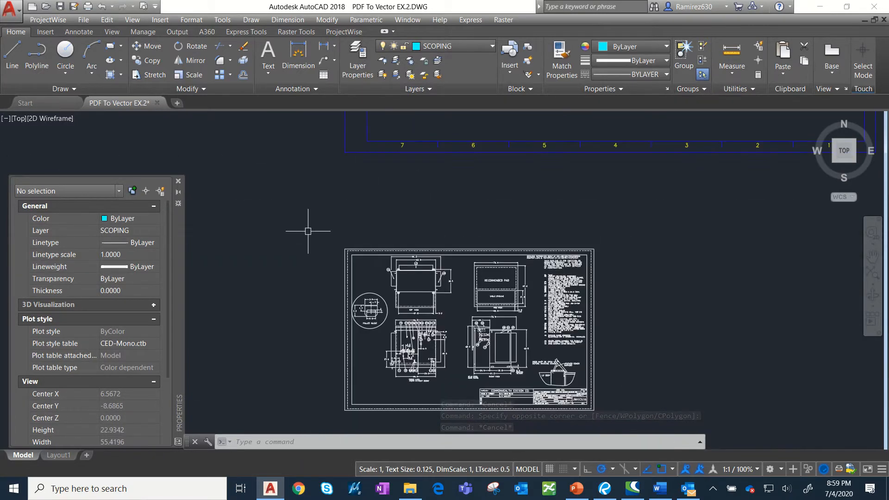
{"action": "left_click", "coordinate": [308, 229]}
{"action": "left_click", "coordinate": [616, 423]}
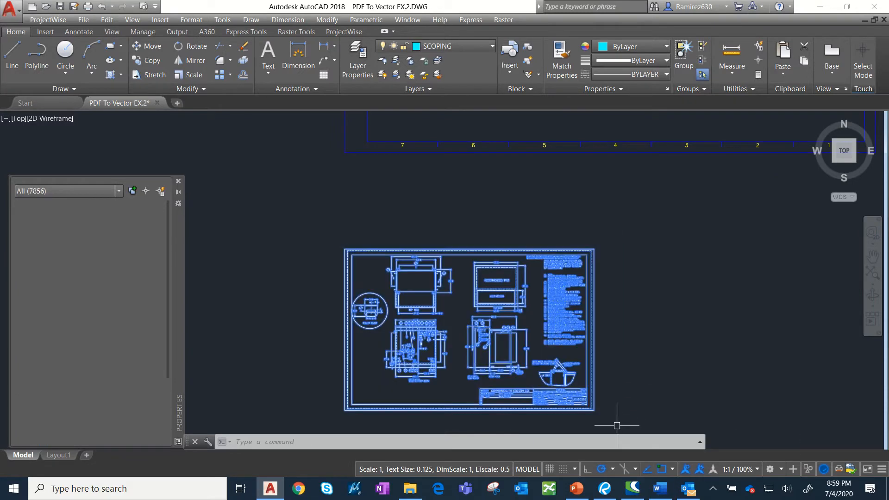
{"action": "left_click", "coordinate": [148, 46]}
{"action": "scroll", "coordinate": [313, 245], "scroll_direction": "down", "scroll_amount": 8}
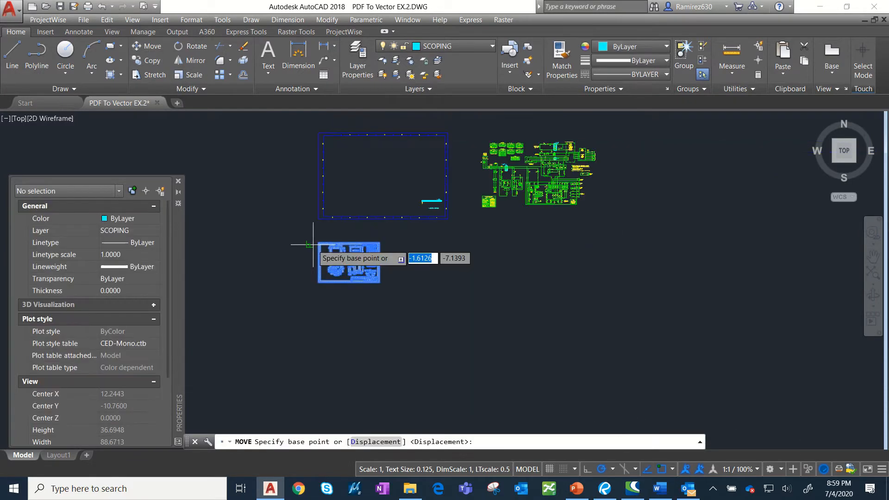
{"action": "left_click", "coordinate": [327, 254]}
{"action": "key", "text": "Escape"}
- Draw a vertical line about 5.8 units long upward from the left extension line of the top view's 81.6 dimension
{"action": "scroll", "coordinate": [505, 126], "scroll_direction": "up", "scroll_amount": 10}
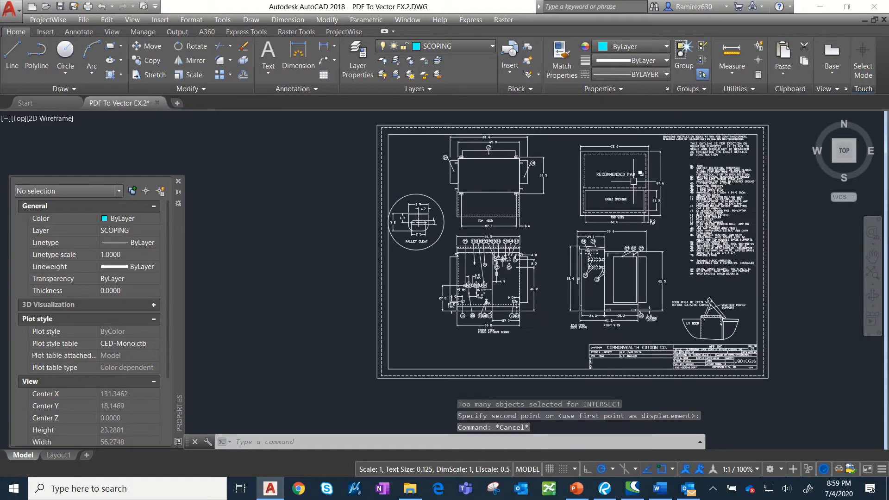
{"action": "mouse_move", "coordinate": [505, 127]}
{"action": "middle_mouse_down"}
{"action": "mouse_move", "coordinate": [299, 157]}
{"action": "mouse_move", "coordinate": [306, 143]}
{"action": "middle_mouse_up"}
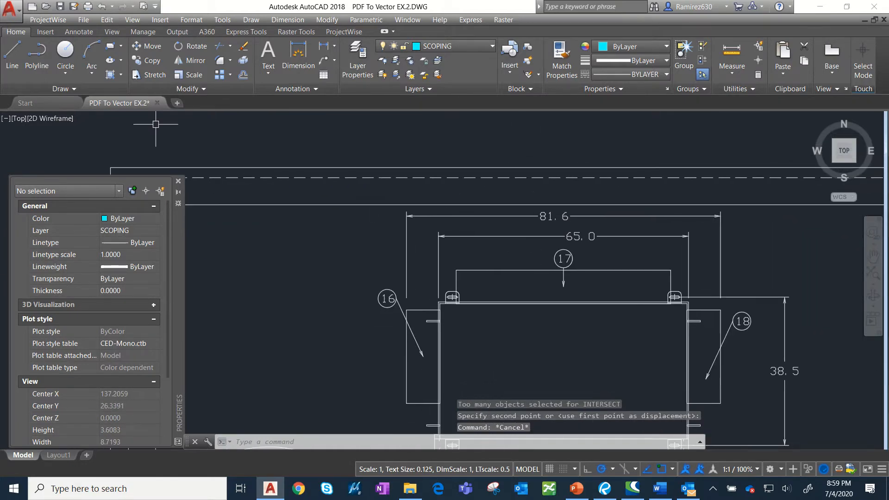
{"action": "left_click", "coordinate": [12, 57]}
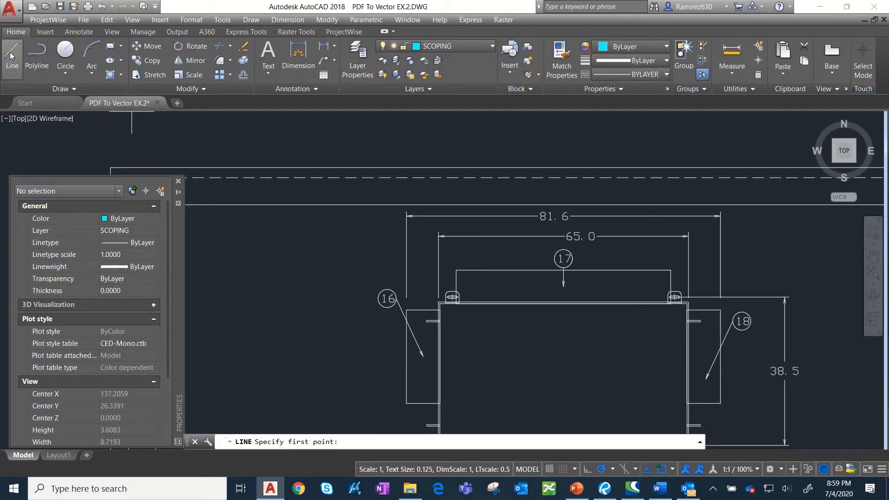
{"action": "left_click", "coordinate": [405, 282]}
{"action": "scroll", "coordinate": [405, 282], "scroll_direction": "down", "scroll_amount": 5}
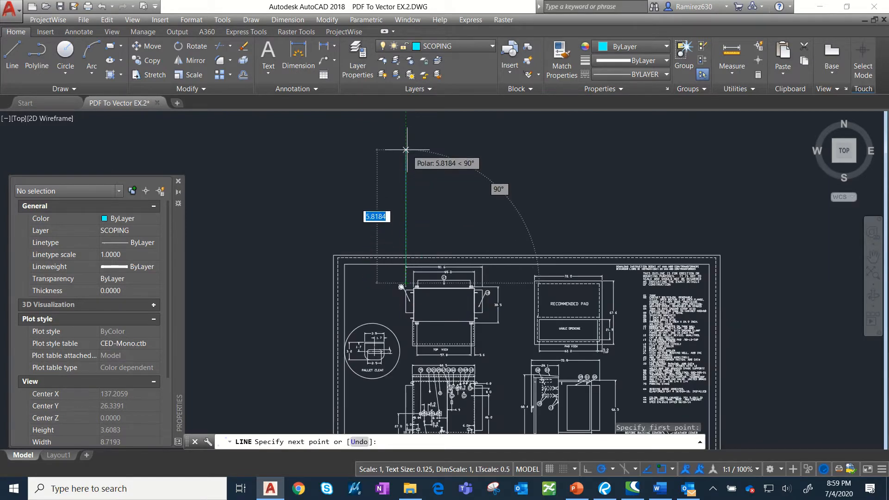
{"action": "key", "text": "Escape"}
{"action": "key", "text": "Escape"}
- Offset the vertical line 81.6 units to the right
{"action": "scroll", "coordinate": [413, 280], "scroll_direction": "up", "scroll_amount": 9}
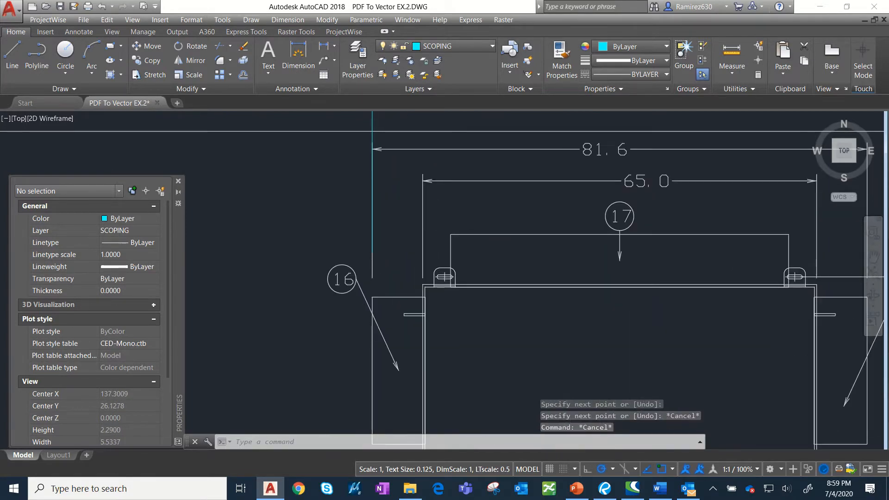
{"action": "middle_click_drag", "start_coordinate": [451, 210], "coordinate": [372, 295]}
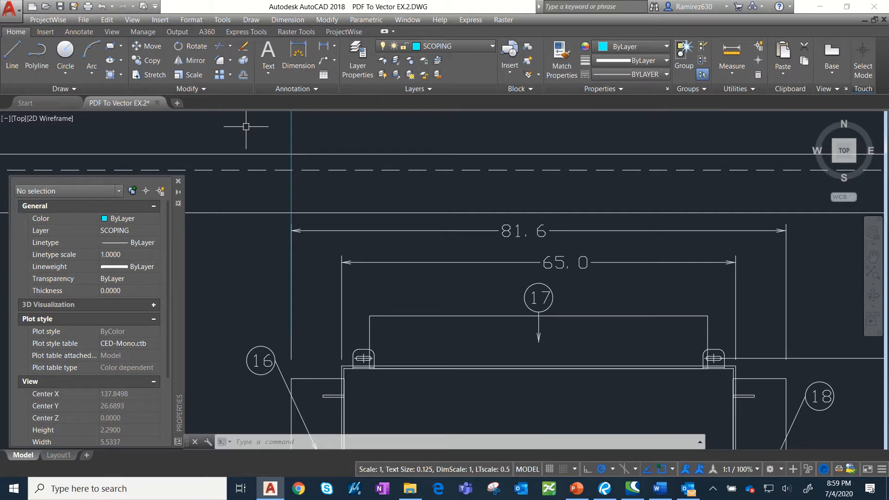
{"action": "type", "text": "FFS"}
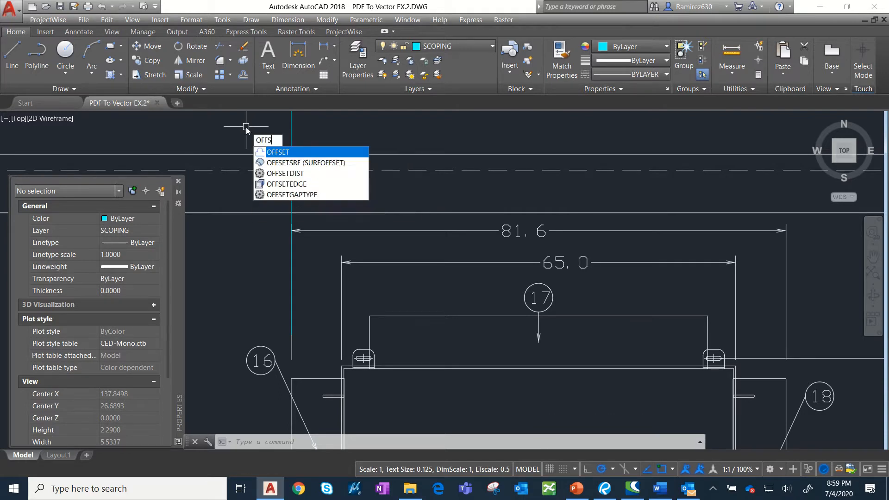
{"action": "type", "text": "ET"}
{"action": "key", "text": "Return"}
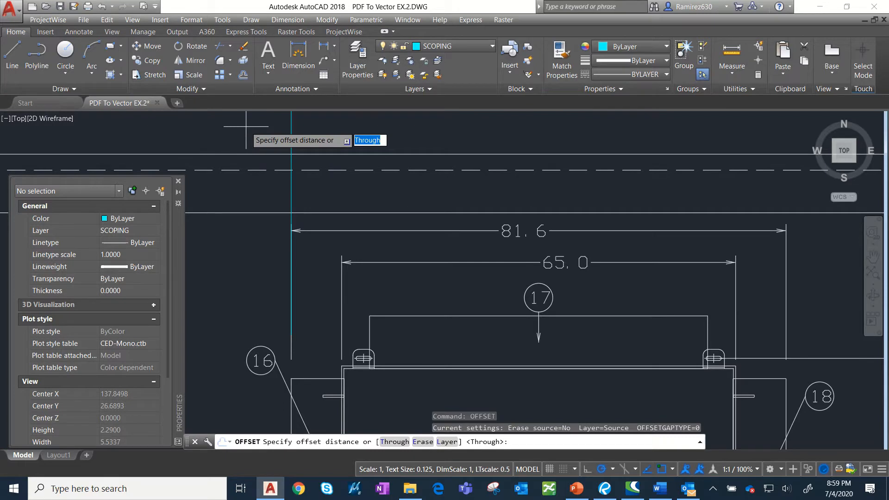
{"action": "type", "text": "81.6"}
{"action": "key", "text": "Return"}
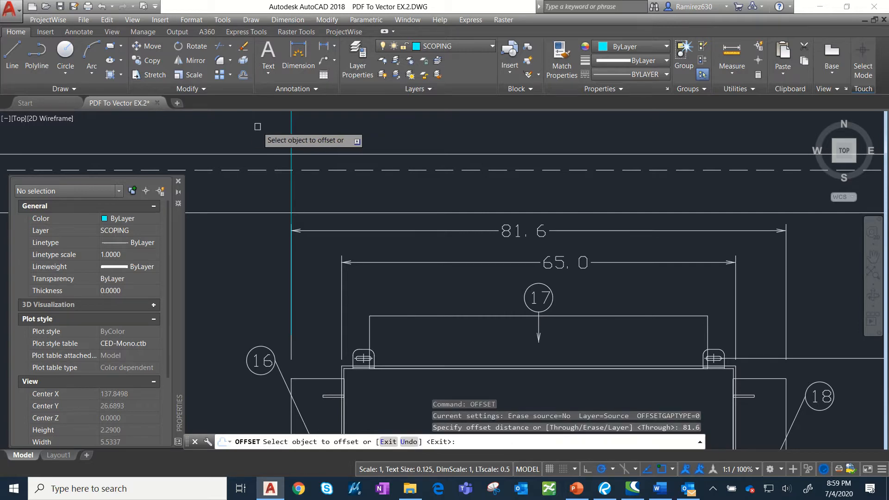
{"action": "scroll", "coordinate": [258, 126], "scroll_direction": "down", "scroll_amount": 6}
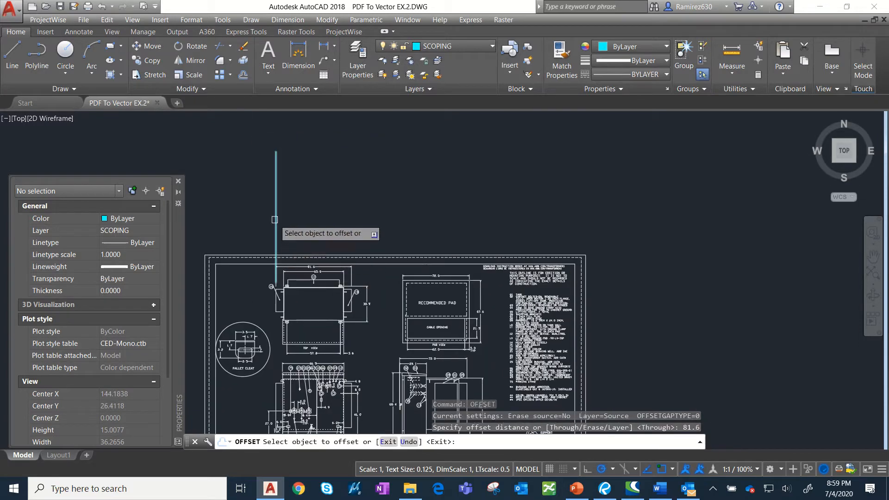
{"action": "left_click", "coordinate": [276, 212]}
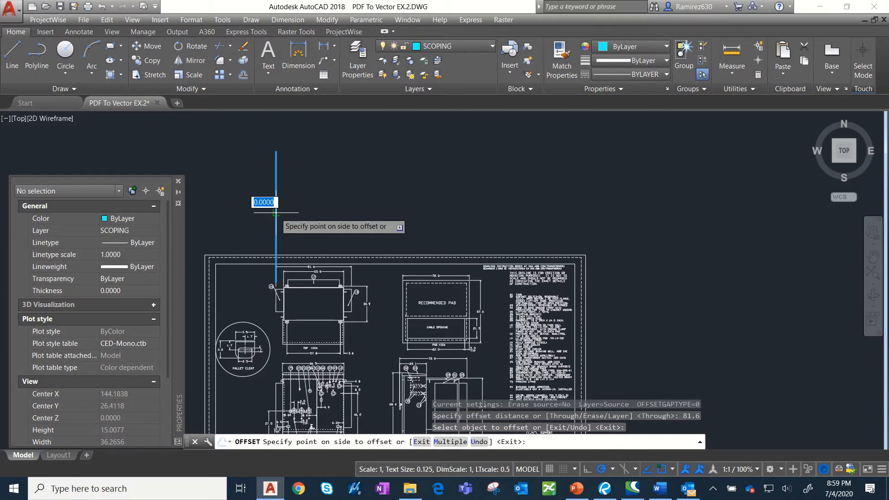
{"action": "scroll", "coordinate": [276, 213], "scroll_direction": "down", "scroll_amount": 5}
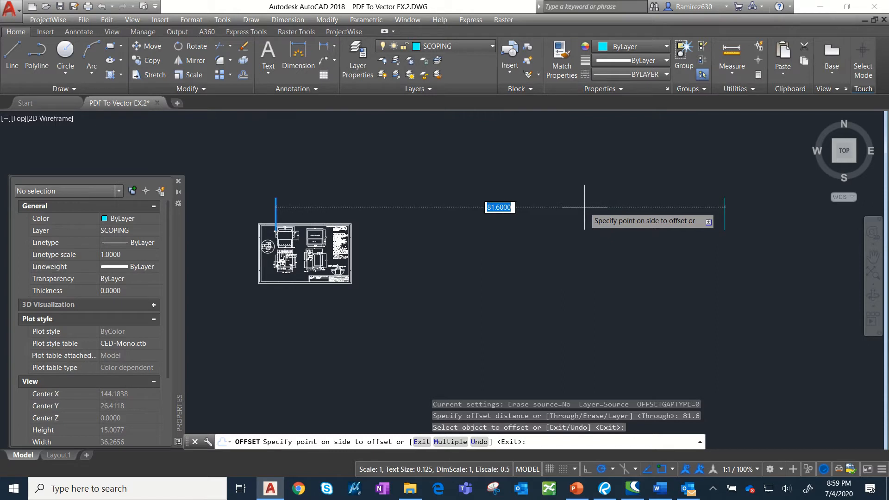
{"action": "left_click", "coordinate": [693, 206]}
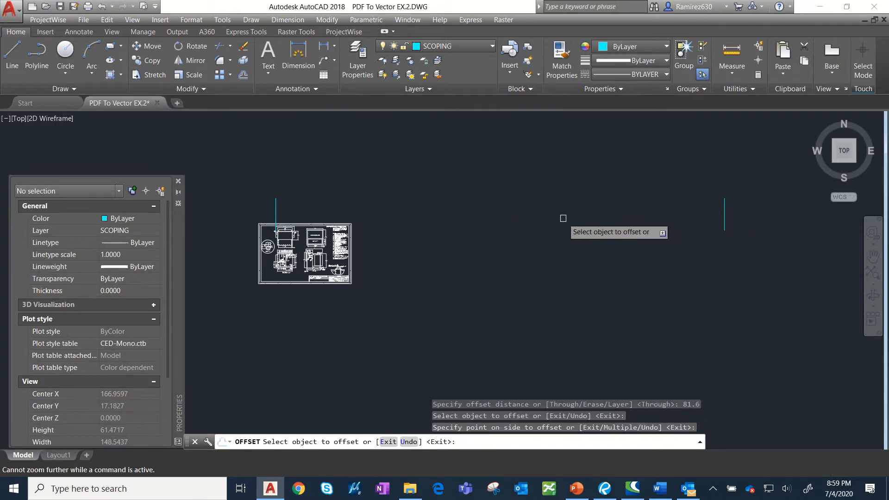
{"action": "key", "text": "Escape"}
- Scale the whole transformer drawing by reference about the 81.6 dimension's left extension line, stretching the span between its extension lines to the offset line
{"action": "scroll", "coordinate": [269, 251], "scroll_direction": "up", "scroll_amount": 2}
{"action": "scroll", "coordinate": [269, 251], "scroll_direction": "up", "scroll_amount": 2}
{"action": "left_click", "coordinate": [222, 160]}
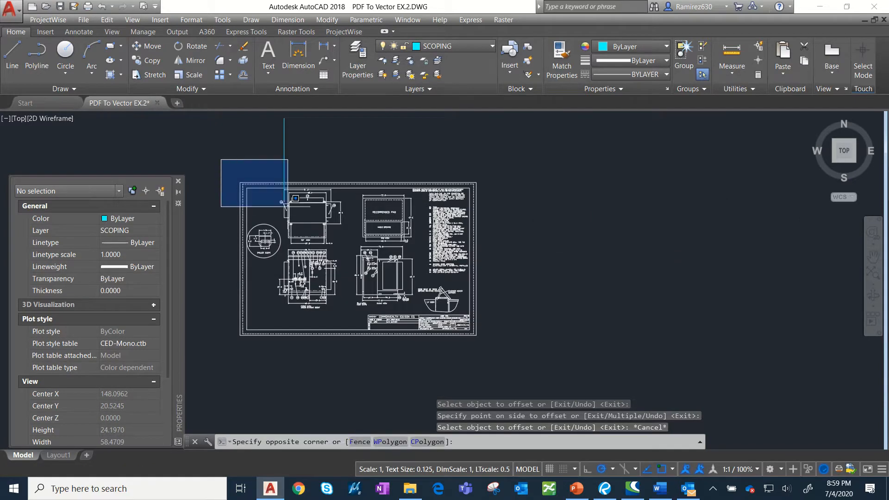
{"action": "left_click", "coordinate": [545, 357]}
{"action": "mouse_move", "coordinate": [304, 188]}
{"action": "middle_mouse_down"}
{"action": "mouse_move", "coordinate": [401, 206]}
{"action": "mouse_move", "coordinate": [418, 199]}
{"action": "middle_mouse_up"}
{"action": "scroll", "coordinate": [444, 204], "scroll_direction": "up", "scroll_amount": 8}
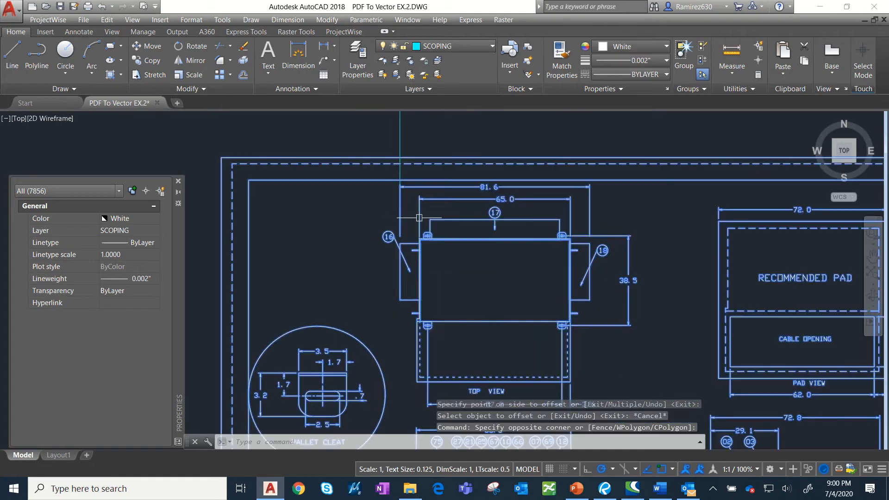
{"action": "left_click", "coordinate": [193, 75]}
{"action": "scroll", "coordinate": [398, 226], "scroll_direction": "down", "scroll_amount": 6}
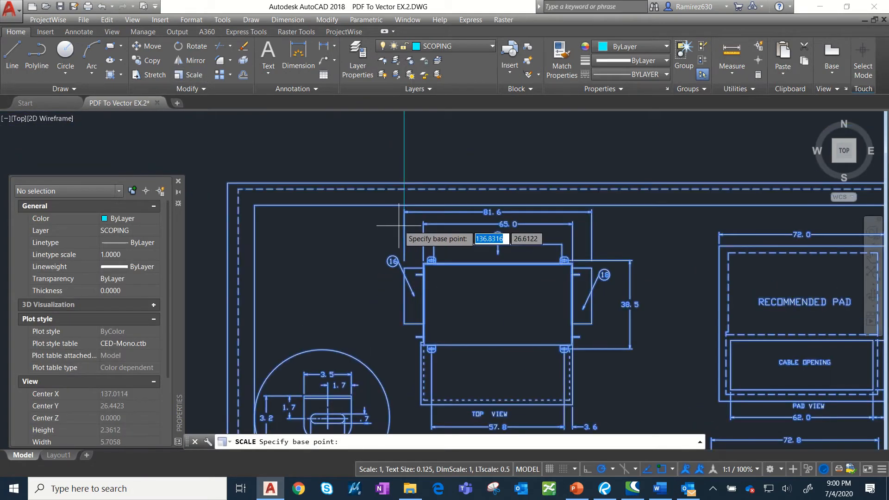
{"action": "scroll", "coordinate": [398, 218], "scroll_direction": "down", "scroll_amount": 4}
{"action": "scroll", "coordinate": [380, 213], "scroll_direction": "up", "scroll_amount": 8}
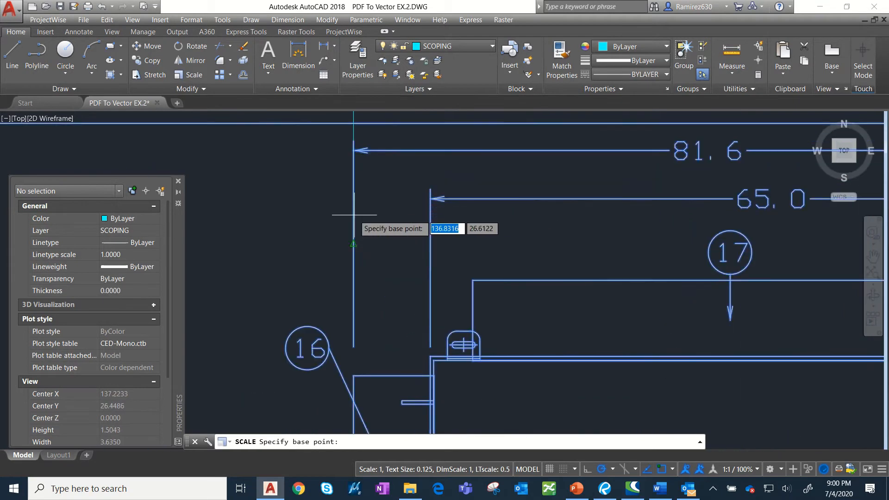
{"action": "left_click", "coordinate": [353, 243]}
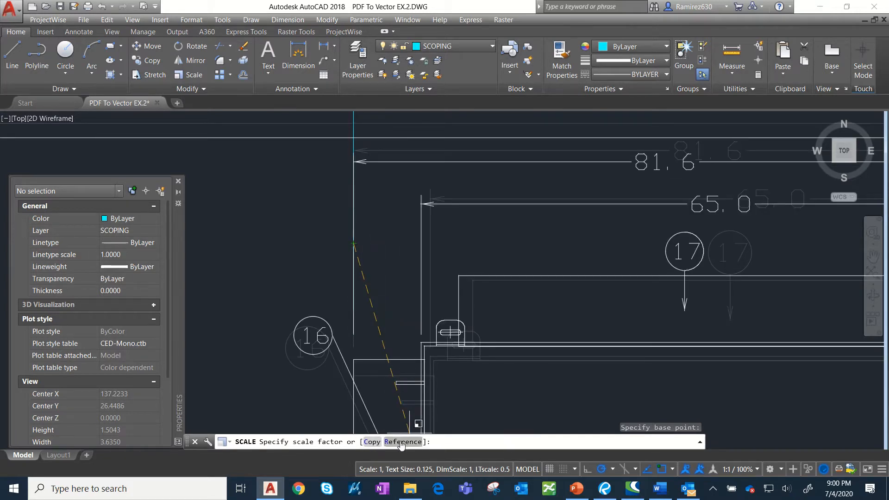
{"action": "left_click", "coordinate": [400, 441]}
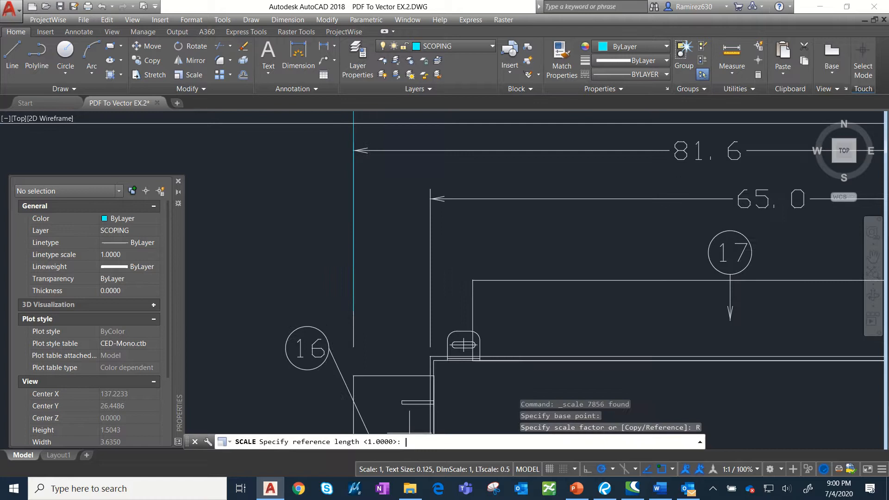
{"action": "left_click", "coordinate": [353, 243]}
{"action": "scroll", "coordinate": [364, 245], "scroll_direction": "down", "scroll_amount": 4}
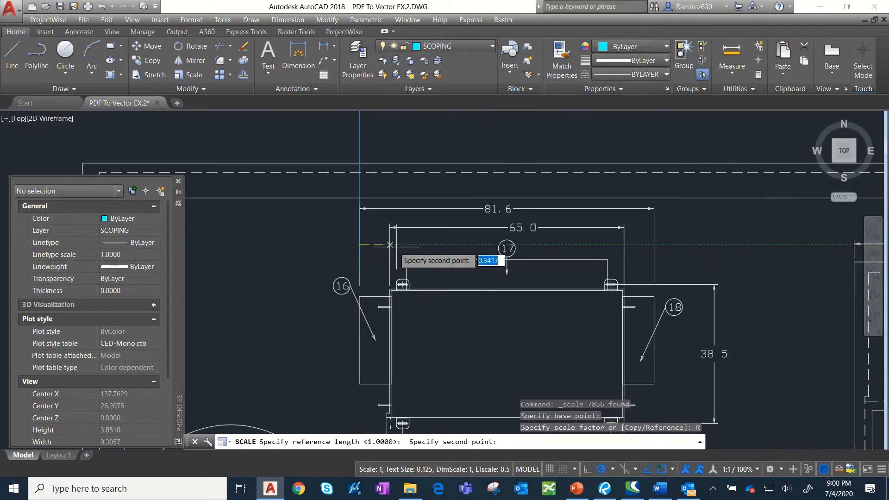
{"action": "left_click", "coordinate": [654, 245]}
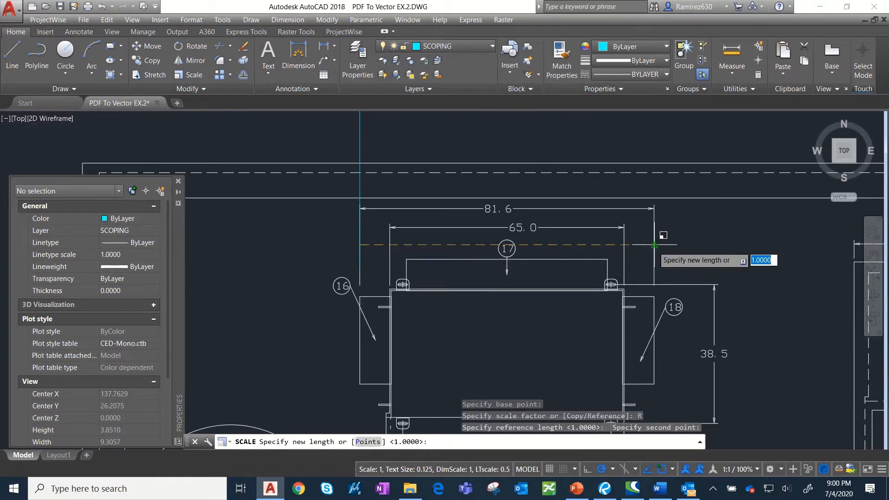
{"action": "scroll", "coordinate": [666, 248], "scroll_direction": "down", "scroll_amount": 2}
{"action": "scroll", "coordinate": [425, 246], "scroll_direction": "down", "scroll_amount": 2}
{"action": "scroll", "coordinate": [429, 224], "scroll_direction": "up", "scroll_amount": 6}
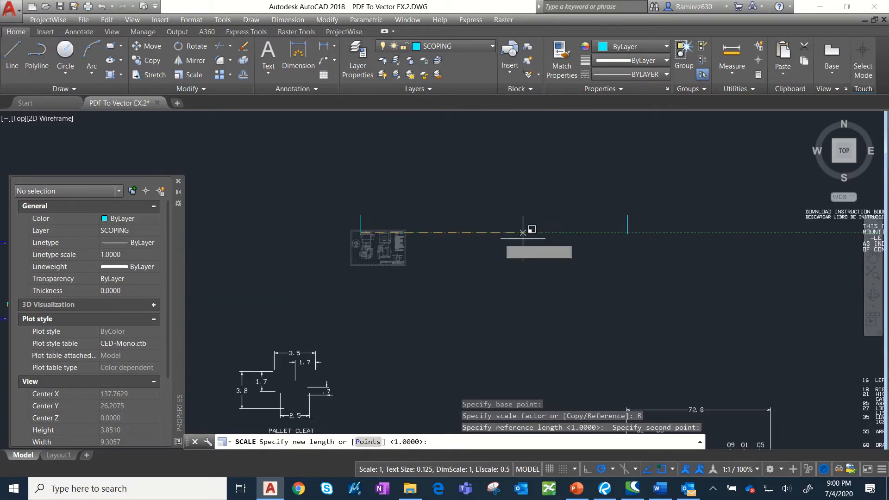
{"action": "scroll", "coordinate": [625, 228], "scroll_direction": "up", "scroll_amount": 3}
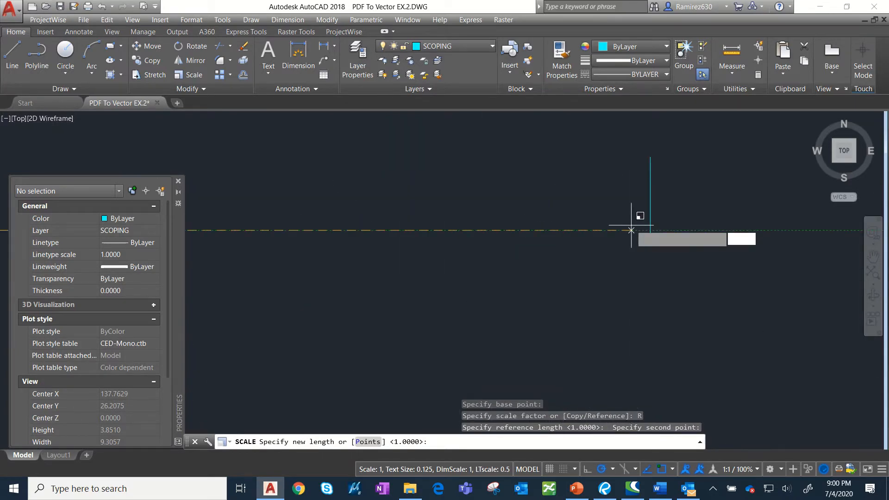
{"action": "scroll", "coordinate": [653, 233], "scroll_direction": "up", "scroll_amount": 2}
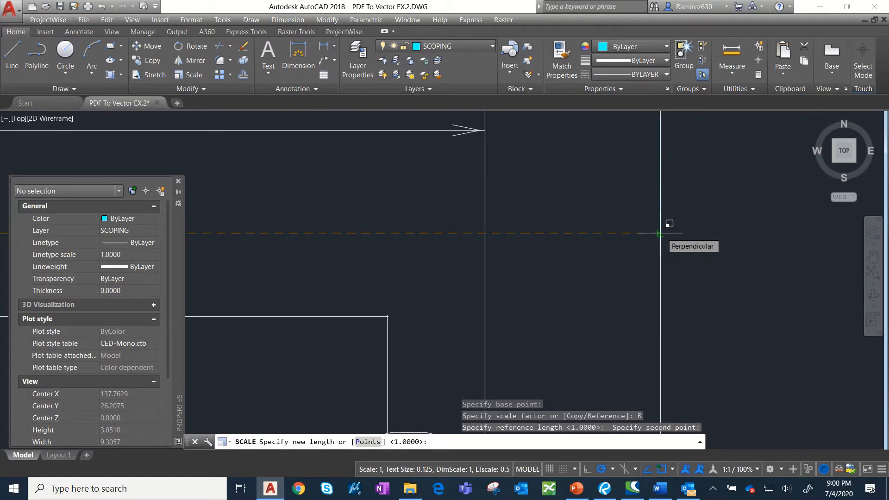
{"action": "left_click", "coordinate": [660, 232]}
- Check the scale with a linear dimension between the two vertical helper lines, placed above the 81.6 dimension, and erase that dimension
{"action": "scroll", "coordinate": [657, 236], "scroll_direction": "down", "scroll_amount": 7}
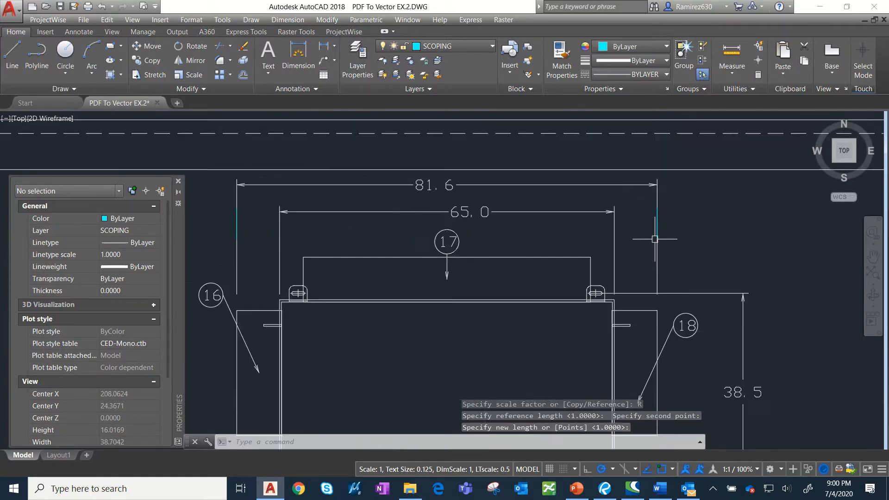
{"action": "scroll", "coordinate": [534, 210], "scroll_direction": "up", "scroll_amount": 2}
{"action": "mouse_move", "coordinate": [534, 210]}
{"action": "middle_mouse_down"}
{"action": "mouse_move", "coordinate": [525, 214]}
{"action": "mouse_move", "coordinate": [535, 185]}
{"action": "mouse_move", "coordinate": [465, 179]}
{"action": "middle_mouse_up"}
{"action": "scroll", "coordinate": [493, 186], "scroll_direction": "down", "scroll_amount": 1}
{"action": "left_click", "coordinate": [324, 47]}
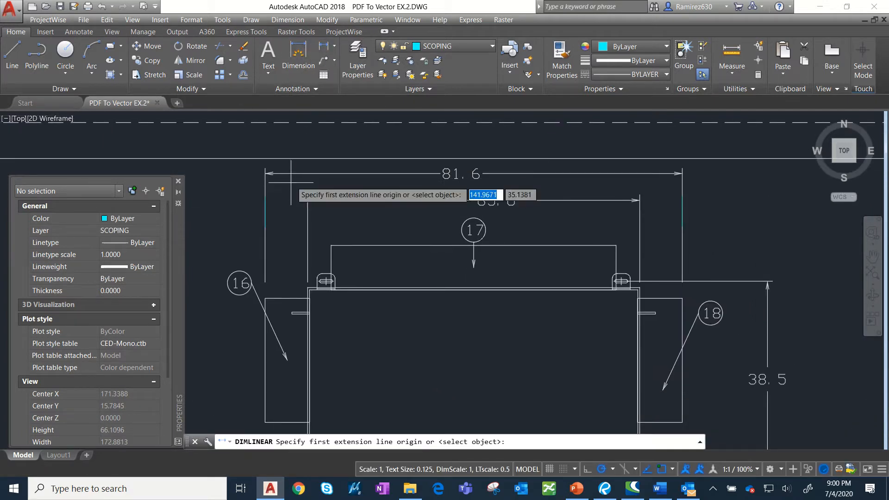
{"action": "left_click", "coordinate": [265, 211]}
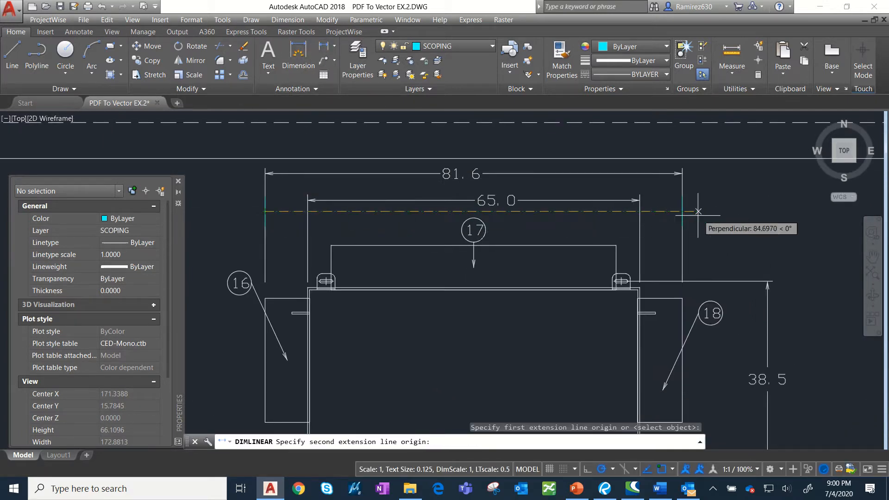
{"action": "left_click", "coordinate": [682, 211]}
{"action": "scroll", "coordinate": [524, 158], "scroll_direction": "up", "scroll_amount": 5}
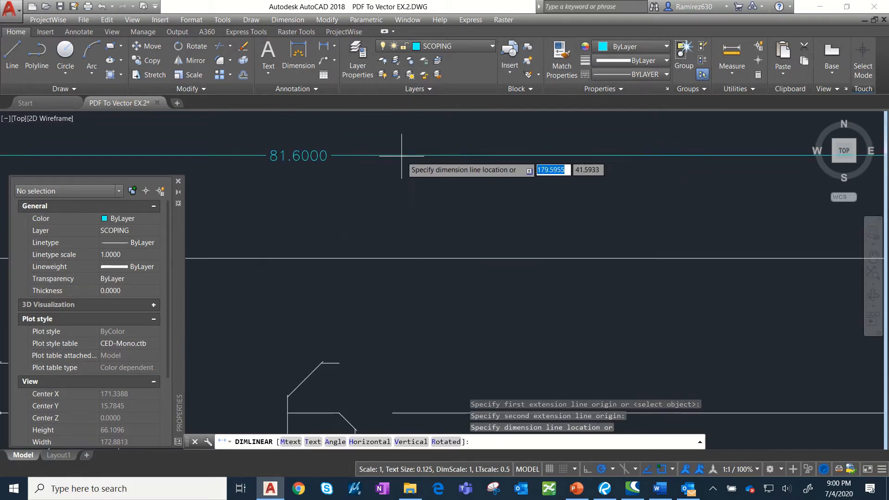
{"action": "left_click", "coordinate": [338, 170]}
{"action": "middle_click_drag", "start_coordinate": [338, 170], "coordinate": [484, 163]}
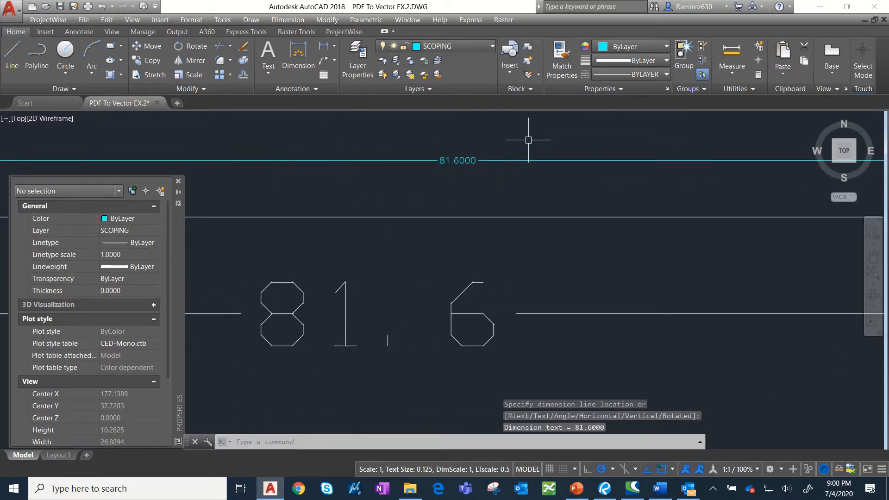
{"action": "left_click", "coordinate": [555, 136]}
{"action": "left_click", "coordinate": [497, 178]}
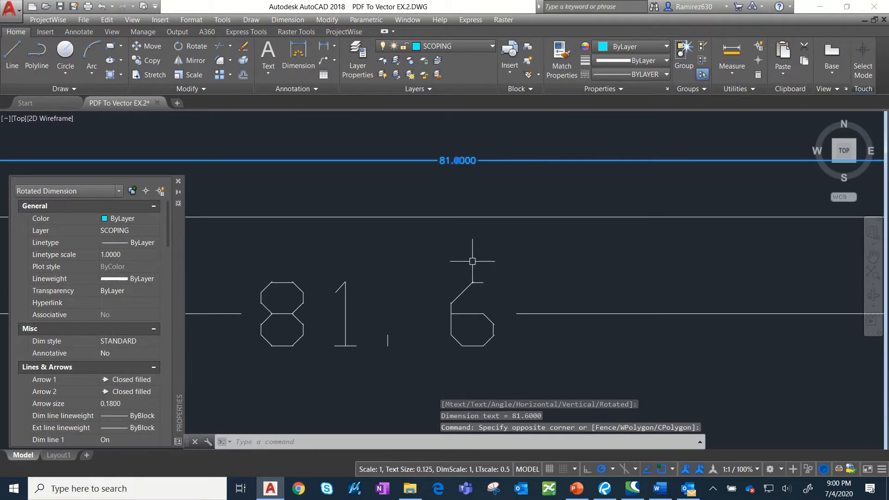
{"action": "key", "text": "Delete"}
- Erase the two vertical helper lines lying on the extension lines of the top view's 81.6 dimension
{"action": "scroll", "coordinate": [463, 268], "scroll_direction": "down", "scroll_amount": 6}
{"action": "scroll", "coordinate": [452, 242], "scroll_direction": "up", "scroll_amount": 4}
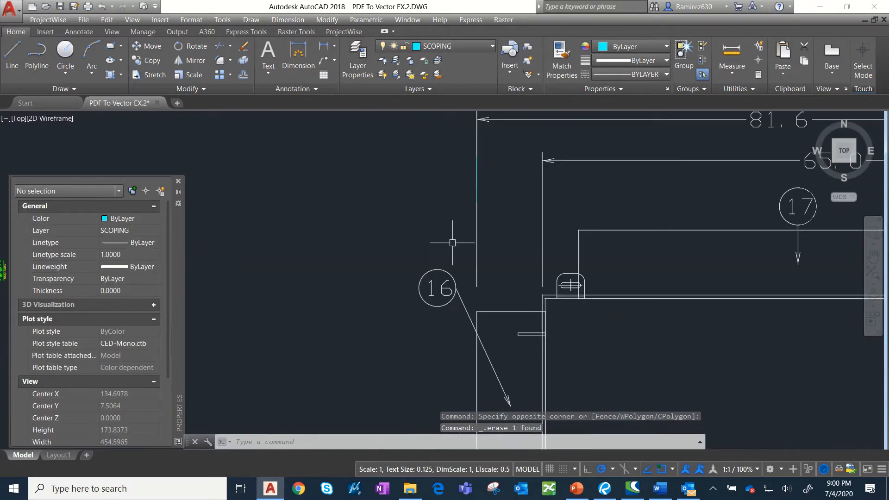
{"action": "left_click", "coordinate": [476, 156]}
{"action": "left_click", "coordinate": [529, 204]}
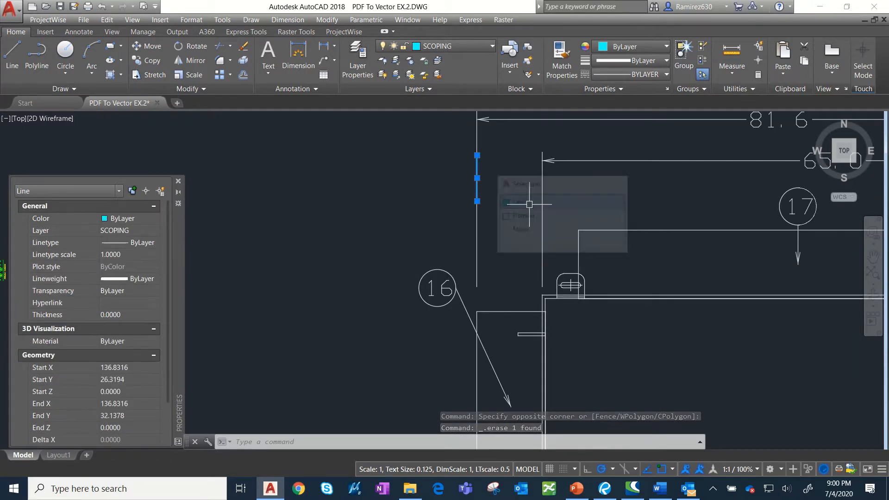
{"action": "key", "text": "Delete"}
{"action": "scroll", "coordinate": [529, 204], "scroll_direction": "down", "scroll_amount": 5}
{"action": "scroll", "coordinate": [314, 164], "scroll_direction": "up", "scroll_amount": 5}
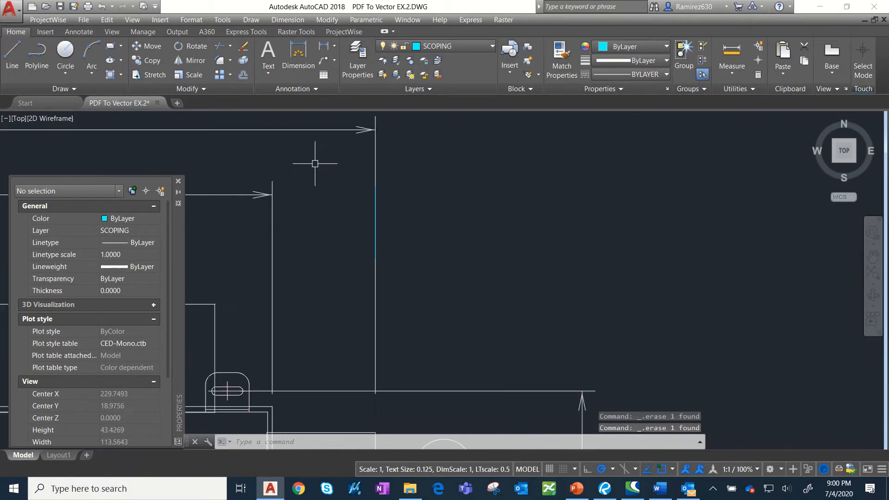
{"action": "left_click", "coordinate": [375, 224]}
{"action": "left_click", "coordinate": [415, 259]}
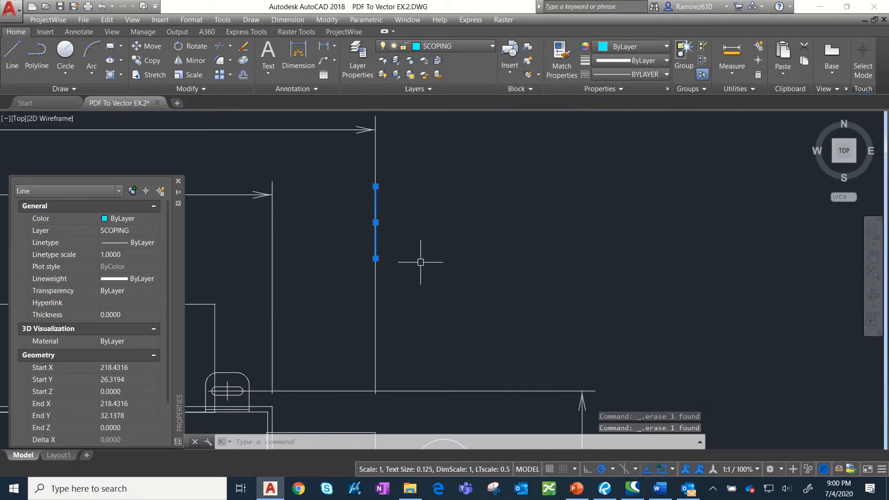
{"action": "key", "text": "Delete"}
- Select a dash of the transformer border, extend the selection to similar polylines, try moving them to the right, and undo the move
{"action": "scroll", "coordinate": [416, 254], "scroll_direction": "down", "scroll_amount": 3}
{"action": "scroll", "coordinate": [416, 254], "scroll_direction": "down", "scroll_amount": 5}
{"action": "scroll", "coordinate": [447, 222], "scroll_direction": "up", "scroll_amount": 4}
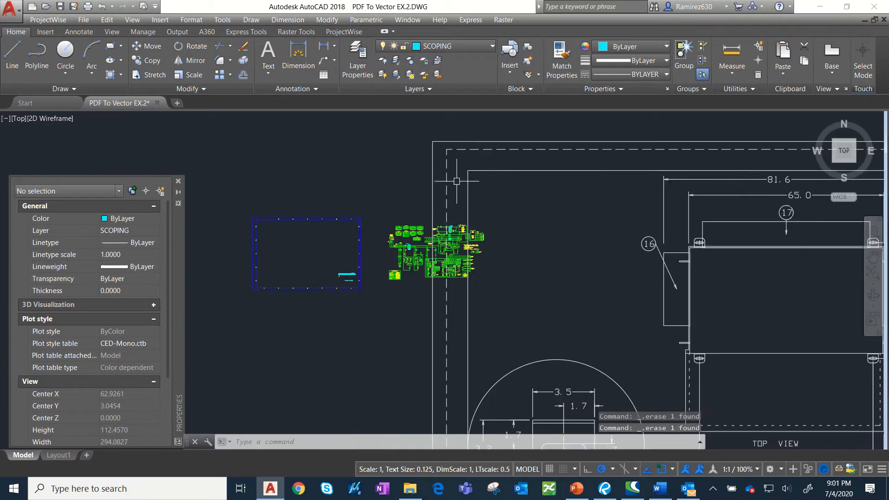
{"action": "scroll", "coordinate": [447, 223], "scroll_direction": "up", "scroll_amount": 2}
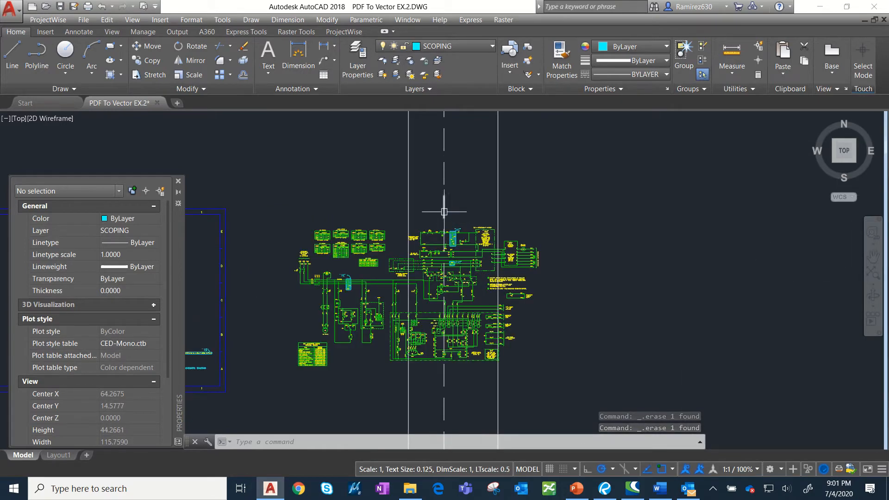
{"action": "left_click", "coordinate": [443, 211]}
{"action": "scroll", "coordinate": [443, 211], "scroll_direction": "down", "scroll_amount": 3}
{"action": "right_click", "coordinate": [552, 202]}
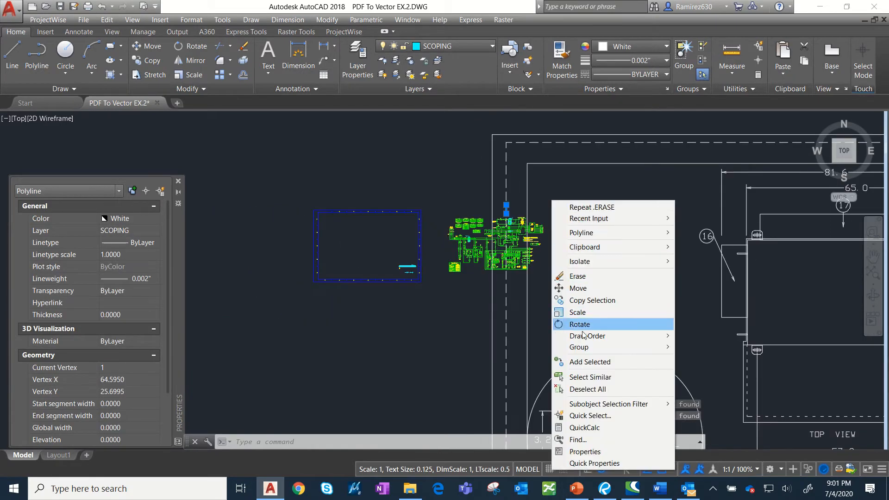
{"action": "left_click", "coordinate": [585, 374]}
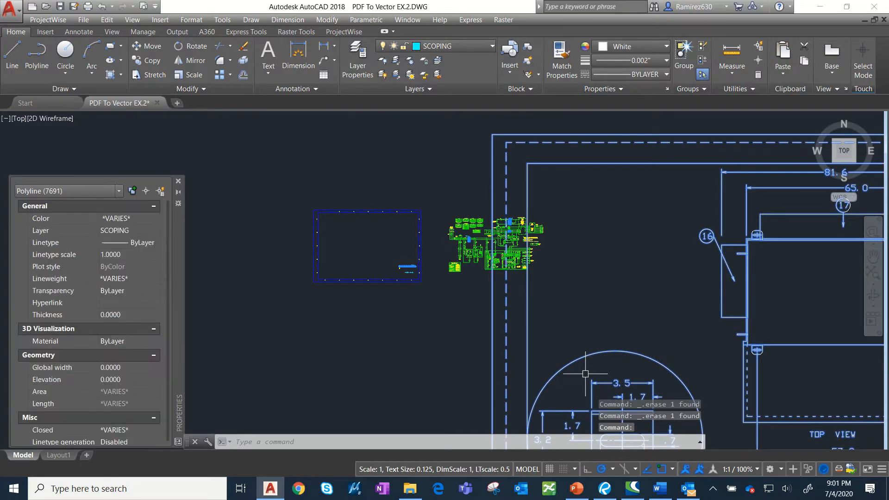
{"action": "scroll", "coordinate": [564, 259], "scroll_direction": "down", "scroll_amount": 6}
{"action": "middle_click_drag", "start_coordinate": [579, 248], "coordinate": [287, 179]}
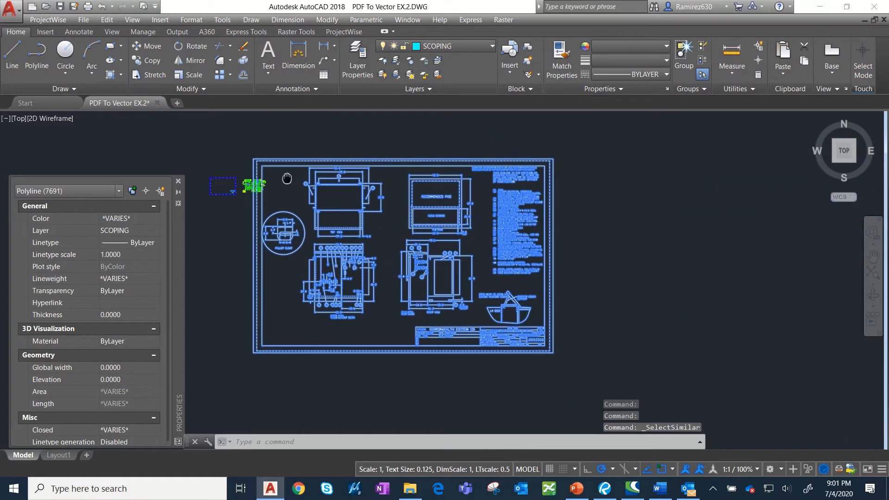
{"action": "left_click", "coordinate": [152, 46]}
{"action": "left_click", "coordinate": [303, 132]}
{"action": "left_click", "coordinate": [352, 135]}
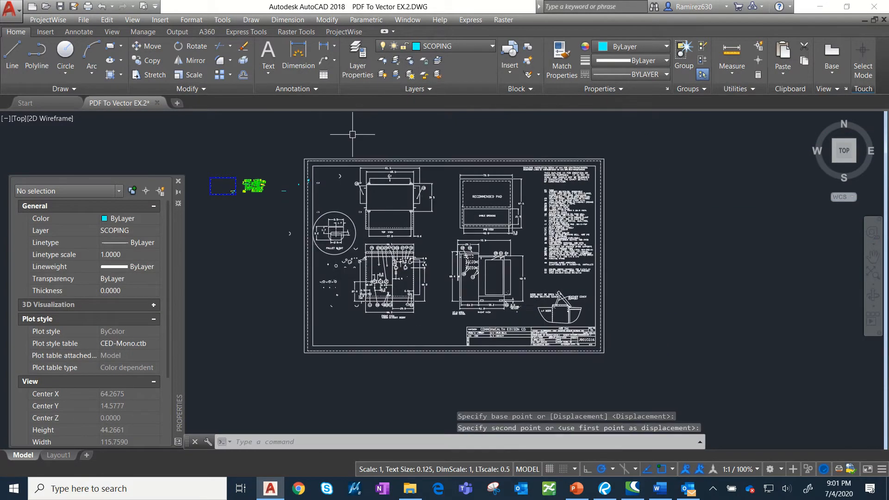
{"action": "key", "text": "ctrl+z"}
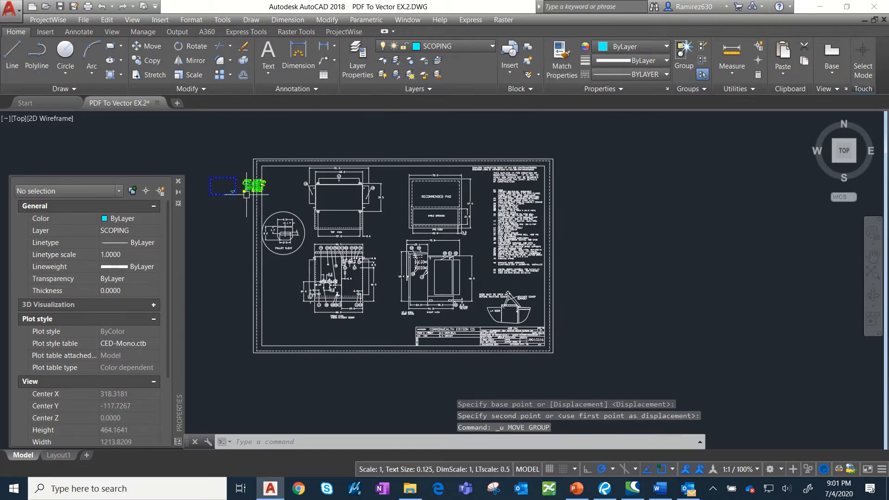
- Select four border dashes crossing or just below the green schematic and move them to the empty area left of the blue sheet frame
{"action": "scroll", "coordinate": [247, 193], "scroll_direction": "up", "scroll_amount": 8}
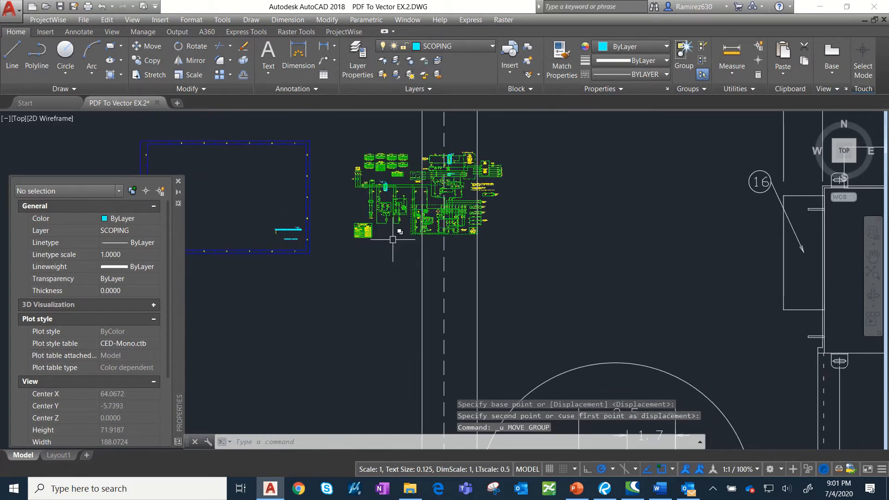
{"action": "scroll", "coordinate": [394, 223], "scroll_direction": "down", "scroll_amount": 4}
{"action": "scroll", "coordinate": [392, 205], "scroll_direction": "up", "scroll_amount": 8}
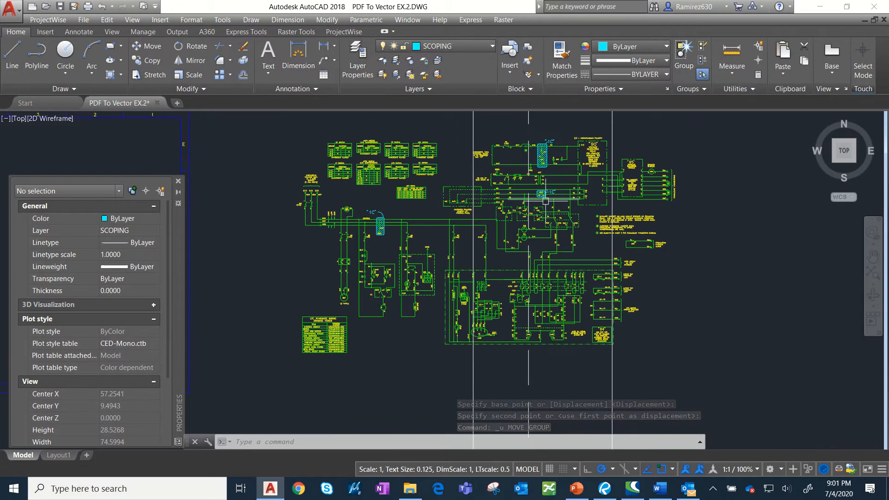
{"action": "mouse_move", "coordinate": [541, 201]}
{"action": "middle_mouse_down"}
{"action": "mouse_move", "coordinate": [496, 202]}
{"action": "mouse_move", "coordinate": [486, 185]}
{"action": "mouse_move", "coordinate": [471, 195]}
{"action": "mouse_move", "coordinate": [468, 183]}
{"action": "middle_mouse_up"}
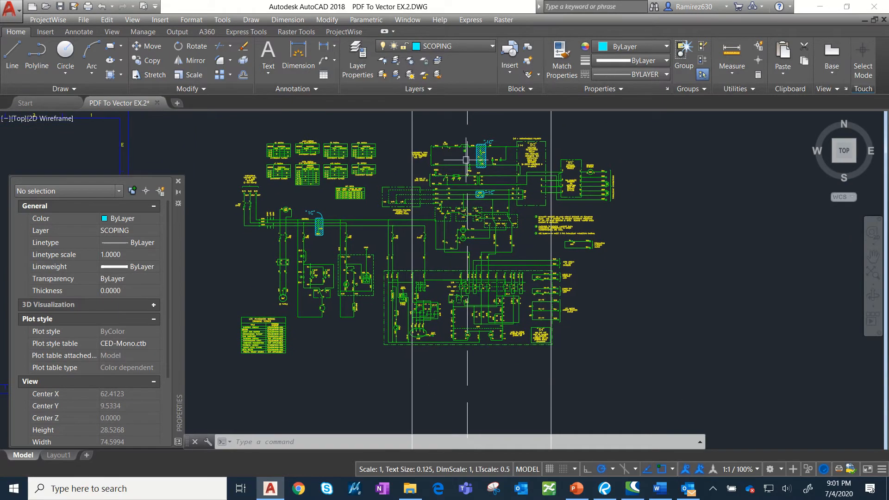
{"action": "scroll", "coordinate": [465, 137], "scroll_direction": "up", "scroll_amount": 8}
{"action": "left_click", "coordinate": [477, 134]}
{"action": "scroll", "coordinate": [476, 137], "scroll_direction": "down", "scroll_amount": 6}
{"action": "scroll", "coordinate": [468, 176], "scroll_direction": "up", "scroll_amount": 6}
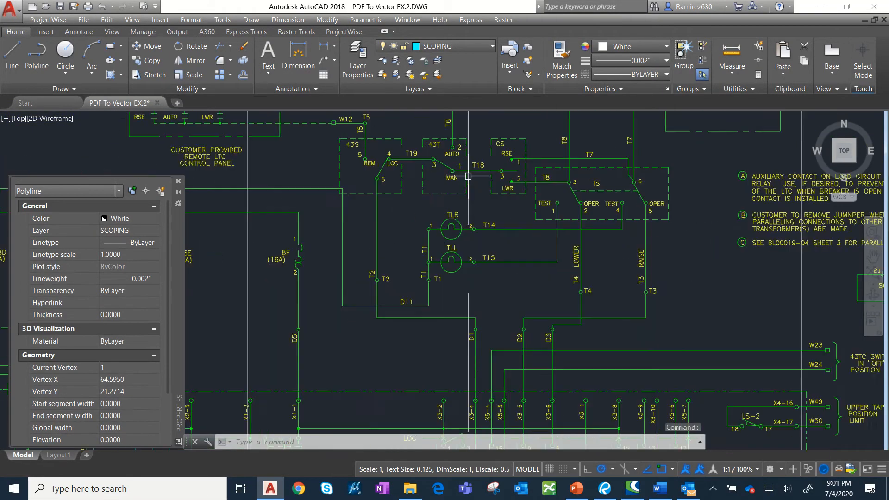
{"action": "left_click", "coordinate": [470, 200]}
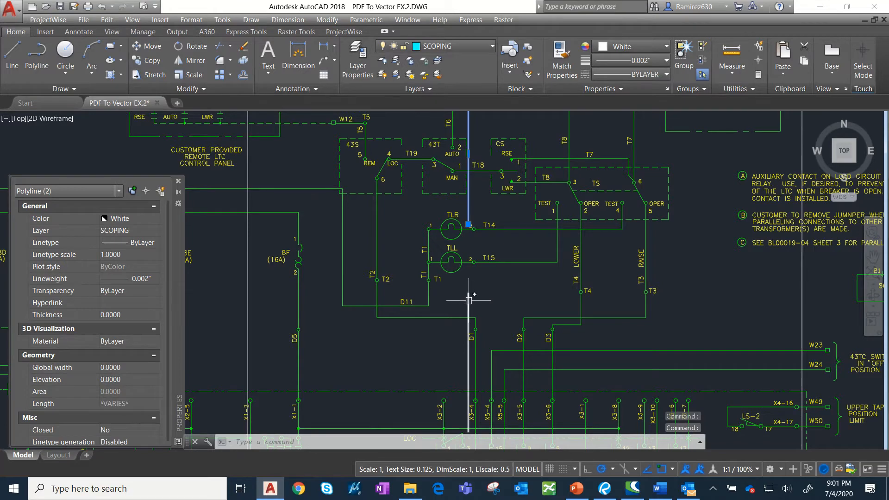
{"action": "scroll", "coordinate": [468, 300], "scroll_direction": "down", "scroll_amount": 5}
{"action": "scroll", "coordinate": [460, 193], "scroll_direction": "up", "scroll_amount": 7}
{"action": "left_click", "coordinate": [451, 174]}
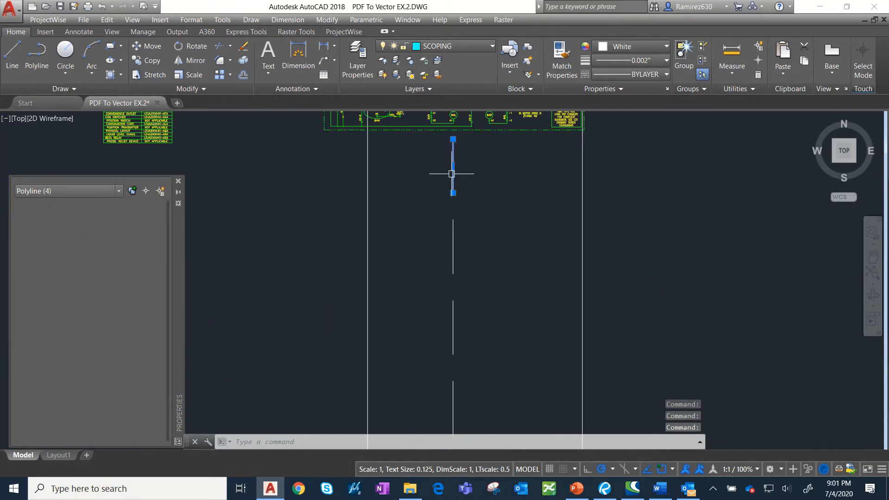
{"action": "scroll", "coordinate": [451, 173], "scroll_direction": "down", "scroll_amount": 5}
{"action": "scroll", "coordinate": [472, 260], "scroll_direction": "up", "scroll_amount": 1}
{"action": "type", "text": "m"}
{"action": "key", "text": "Return"}
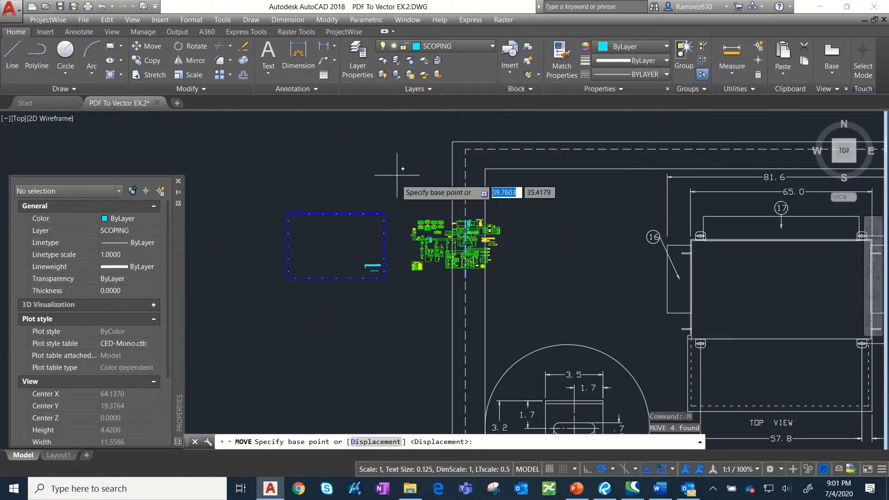
{"action": "left_click", "coordinate": [413, 168]}
{"action": "left_click", "coordinate": [218, 168]}
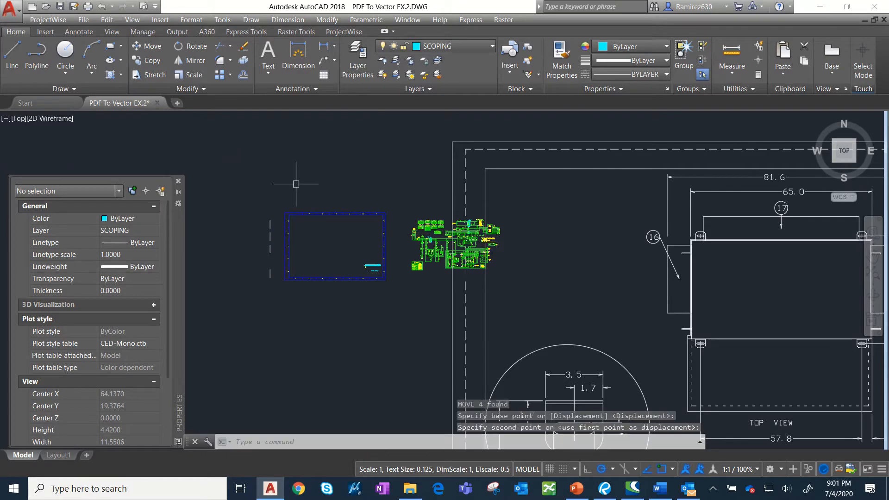
- Move the remaining border dash inside the schematic into the gap in the dashed column left of the blue frame
{"action": "scroll", "coordinate": [463, 245], "scroll_direction": "up", "scroll_amount": 8}
{"action": "left_click", "coordinate": [458, 383]}
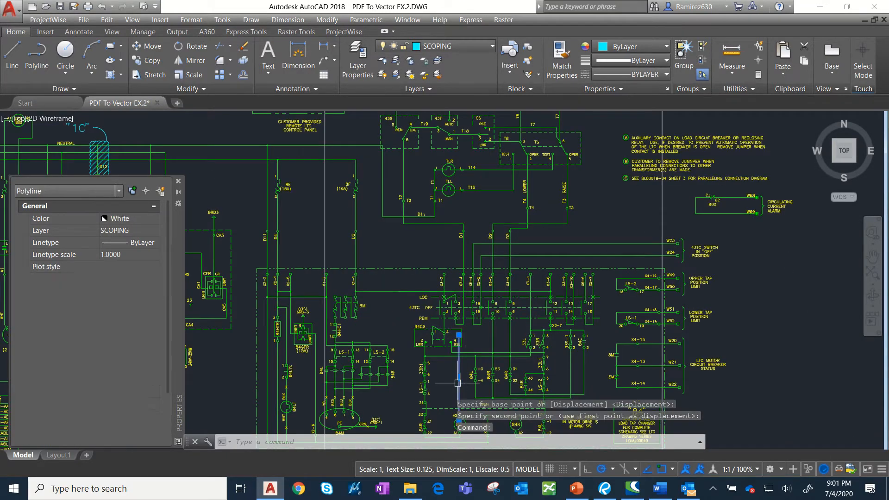
{"action": "left_click", "coordinate": [459, 377]}
{"action": "scroll", "coordinate": [319, 199], "scroll_direction": "down", "scroll_amount": 6}
{"action": "middle_click_drag", "start_coordinate": [319, 199], "coordinate": [751, 221]}
{"action": "scroll", "coordinate": [538, 242], "scroll_direction": "up", "scroll_amount": 4}
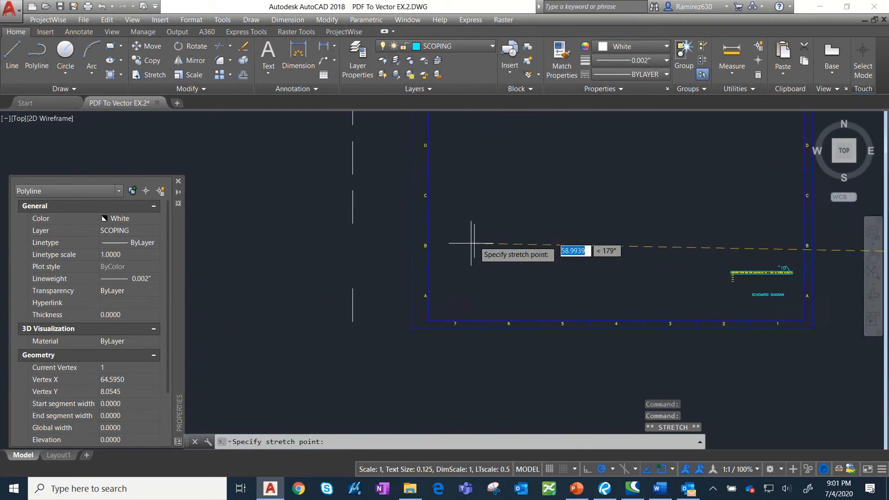
{"action": "left_click", "coordinate": [352, 257]}
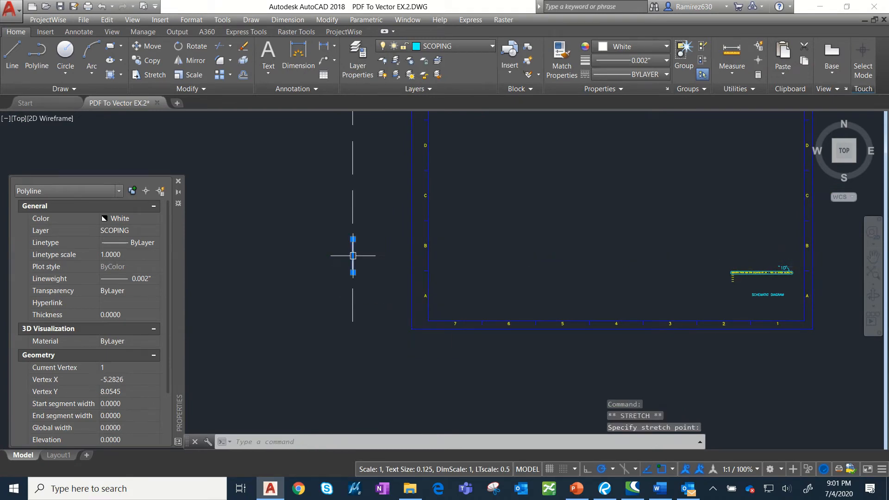
{"action": "key", "text": "Escape"}
- Select the green schematic together with the blue sheet frame and move both straight up, clear of the transformer drawing
{"action": "scroll", "coordinate": [565, 198], "scroll_direction": "down", "scroll_amount": 8}
{"action": "middle_click_drag", "start_coordinate": [645, 179], "coordinate": [495, 173]}
{"action": "scroll", "coordinate": [479, 176], "scroll_direction": "up", "scroll_amount": 6}
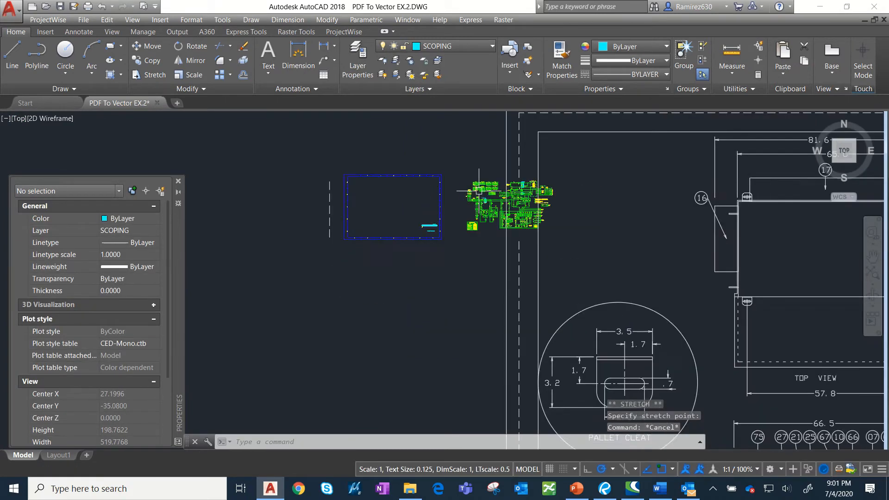
{"action": "left_click", "coordinate": [432, 154]}
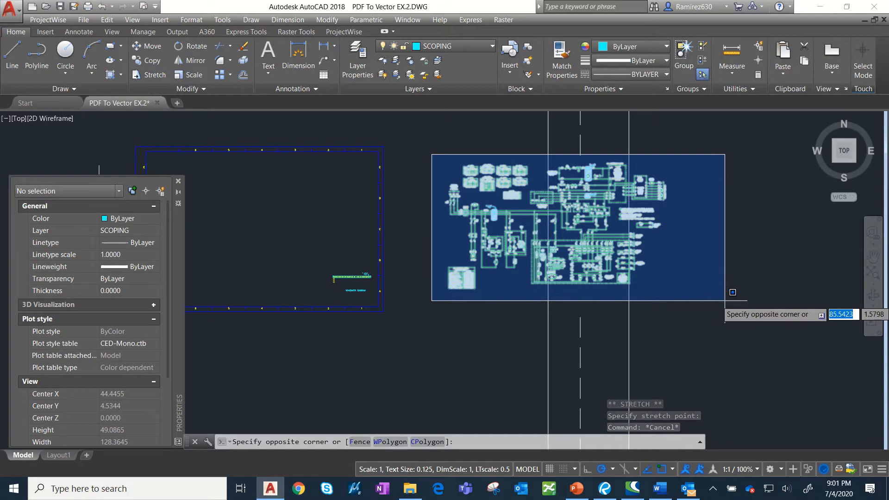
{"action": "left_click", "coordinate": [724, 300]}
{"action": "scroll", "coordinate": [724, 301], "scroll_direction": "down", "scroll_amount": 2}
{"action": "left_click", "coordinate": [566, 163]}
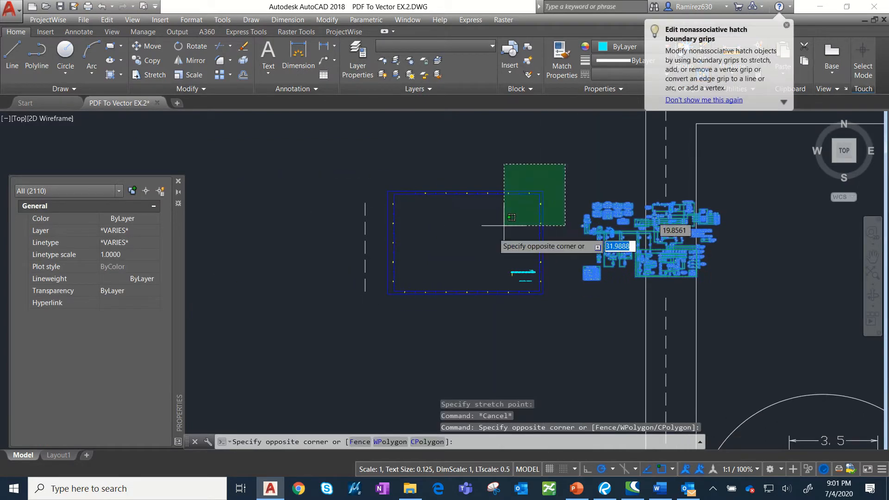
{"action": "left_click", "coordinate": [394, 317]}
{"action": "scroll", "coordinate": [394, 310], "scroll_direction": "down", "scroll_amount": 5}
{"action": "type", "text": "m"}
{"action": "key", "text": "Return"}
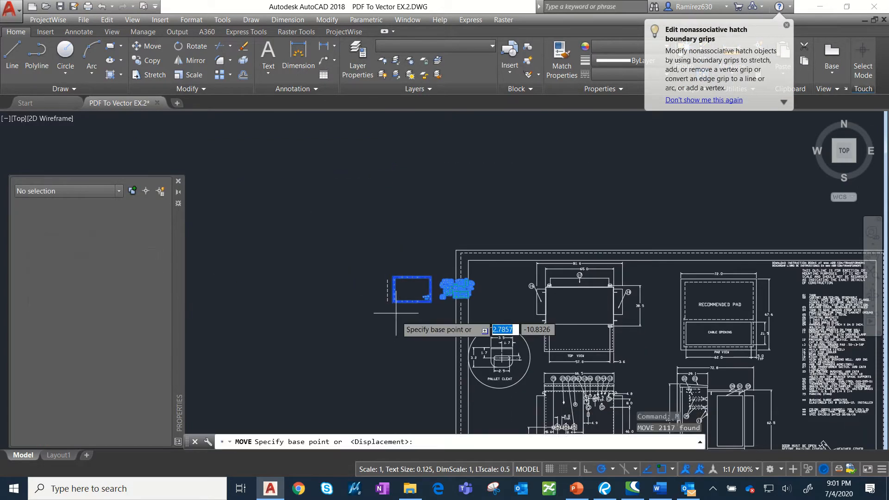
{"action": "left_click", "coordinate": [406, 302]}
{"action": "key", "text": "Escape"}
- Move the five dashes parked outside the transformer sheet back into the gap in its left dashed border line
{"action": "scroll", "coordinate": [380, 303], "scroll_direction": "up", "scroll_amount": 6}
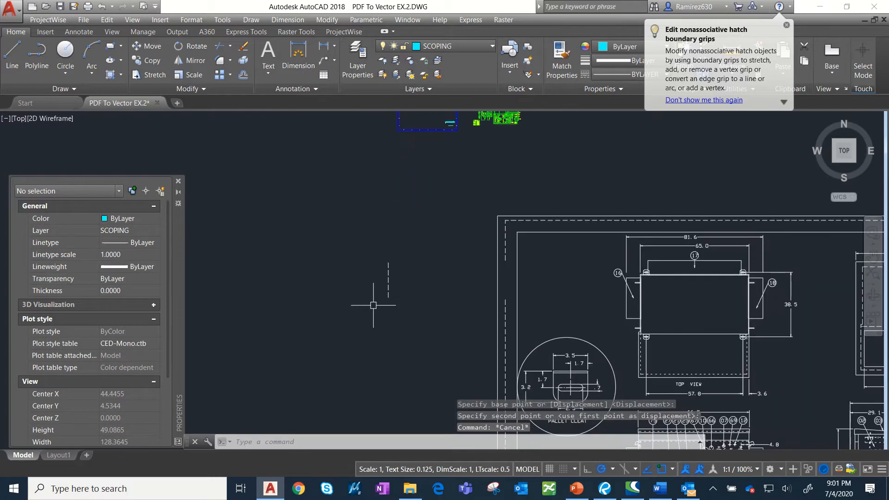
{"action": "left_click", "coordinate": [373, 188]}
{"action": "left_click", "coordinate": [474, 363]}
{"action": "type", "text": "M"}
{"action": "key", "text": "Return"}
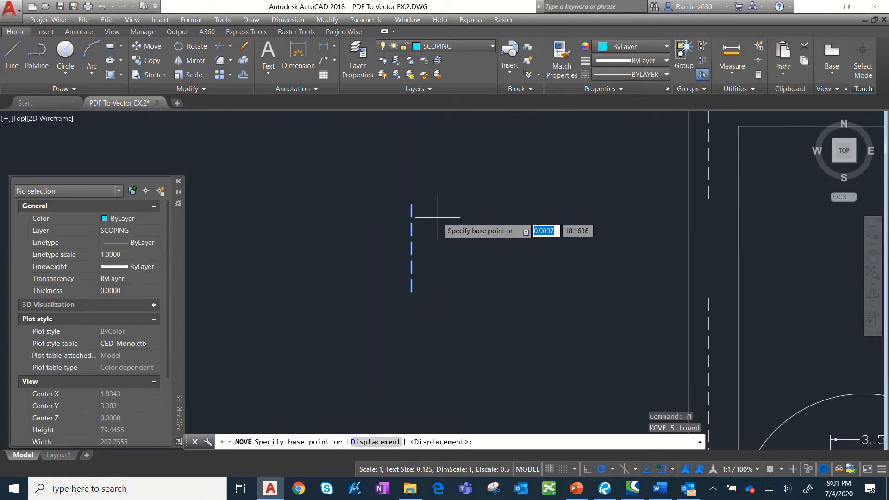
{"action": "left_click", "coordinate": [411, 203]}
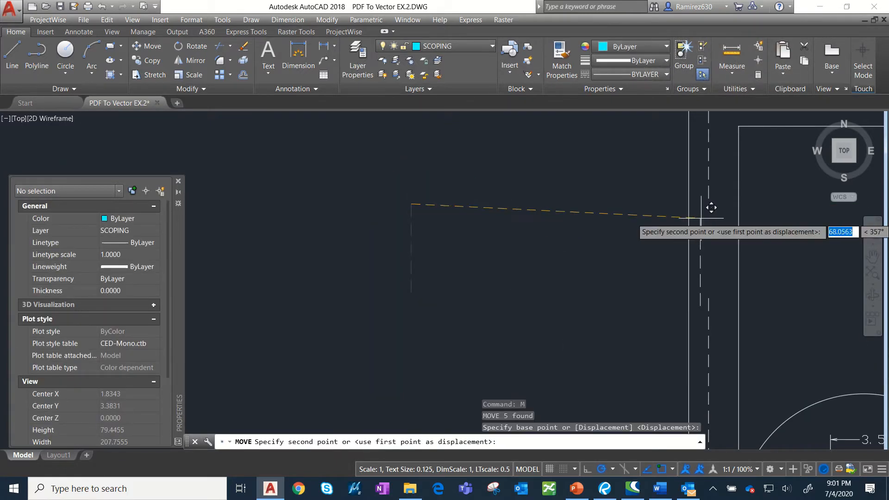
{"action": "scroll", "coordinate": [715, 190], "scroll_direction": "up", "scroll_amount": 3}
{"action": "left_click", "coordinate": [715, 190]}
{"action": "key", "text": "Escape"}
{"action": "scroll", "coordinate": [720, 268], "scroll_direction": "down", "scroll_amount": 7}
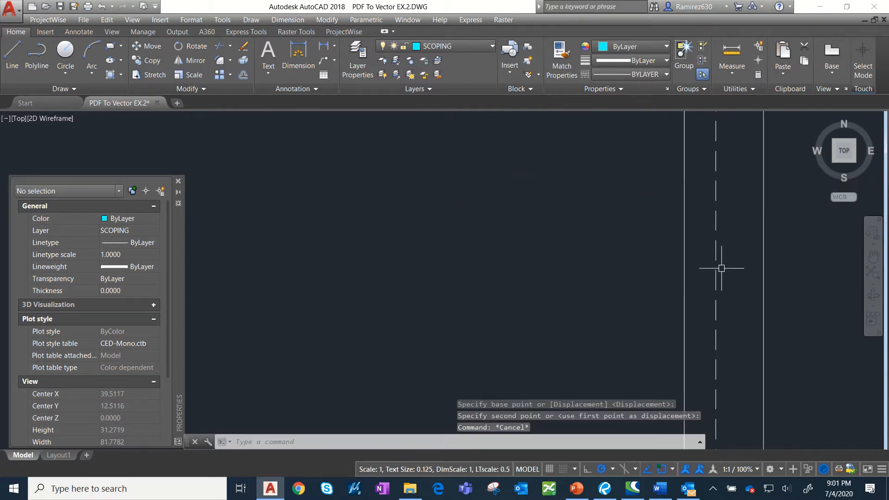
- Examine the transformer sheet and compare its size with the blue sheet frame and the green schematic above it
{"action": "middle_click_drag", "start_coordinate": [716, 268], "coordinate": [386, 176]}
{"action": "scroll", "coordinate": [387, 175], "scroll_direction": "down", "scroll_amount": 3}
{"action": "scroll", "coordinate": [445, 216], "scroll_direction": "down", "scroll_amount": 3}
{"action": "middle_click_drag", "start_coordinate": [447, 217], "coordinate": [396, 212]}
{"action": "scroll", "coordinate": [398, 212], "scroll_direction": "up", "scroll_amount": 4}
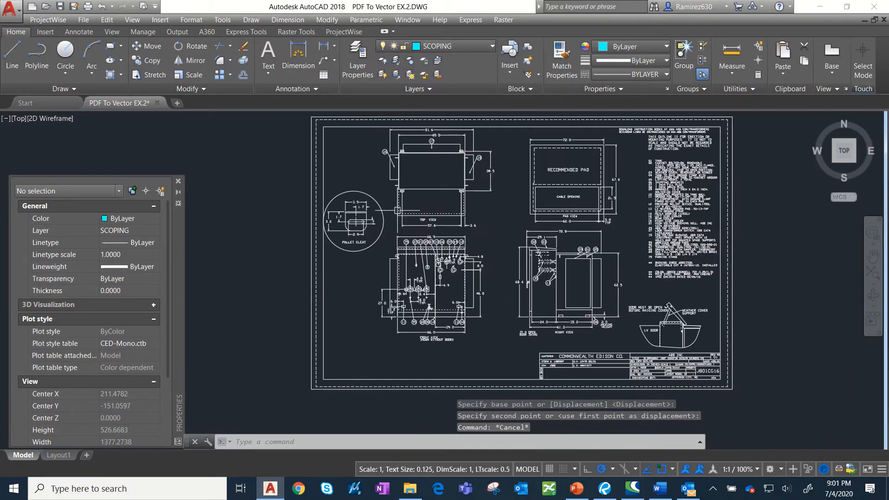
{"action": "middle_click_drag", "start_coordinate": [416, 165], "coordinate": [416, 244]}
{"action": "scroll", "coordinate": [389, 197], "scroll_direction": "down", "scroll_amount": 2}
{"action": "scroll", "coordinate": [393, 234], "scroll_direction": "up", "scroll_amount": 4}
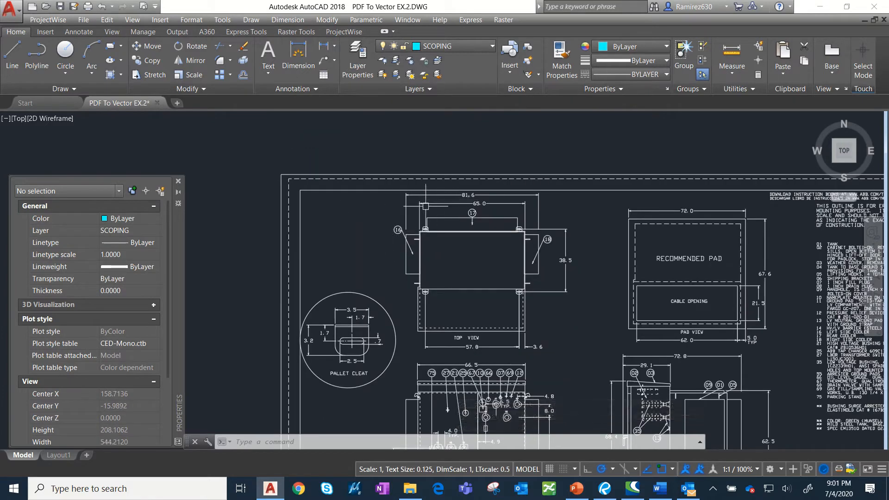
{"action": "scroll", "coordinate": [442, 215], "scroll_direction": "down", "scroll_amount": 2}
{"action": "mouse_move", "coordinate": [375, 167]}
{"action": "middle_mouse_down"}
{"action": "mouse_move", "coordinate": [449, 218]}
{"action": "mouse_move", "coordinate": [462, 248]}
{"action": "mouse_move", "coordinate": [434, 276]}
{"action": "middle_mouse_up"}
{"action": "scroll", "coordinate": [325, 166], "scroll_direction": "up", "scroll_amount": 6}
{"action": "scroll", "coordinate": [437, 304], "scroll_direction": "up", "scroll_amount": 6}
{"action": "scroll", "coordinate": [508, 285], "scroll_direction": "down", "scroll_amount": 8}
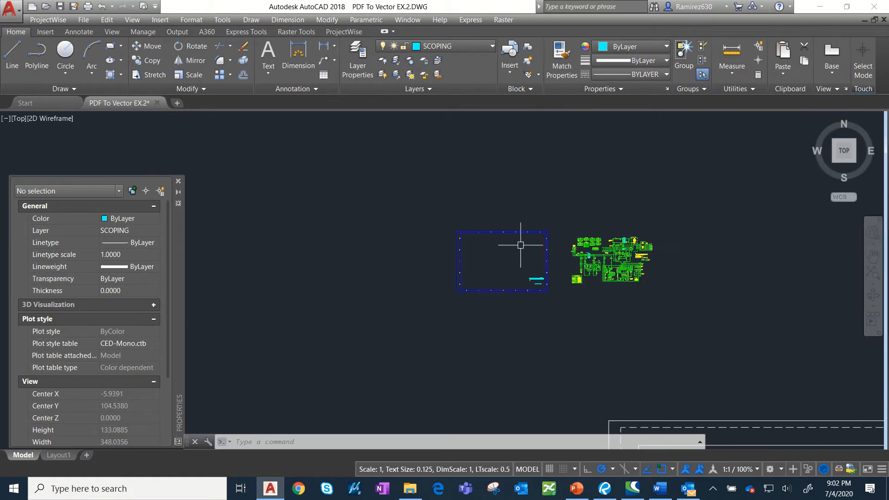
{"action": "scroll", "coordinate": [520, 245], "scroll_direction": "down", "scroll_amount": 8}
{"action": "middle_click_drag", "start_coordinate": [512, 240], "coordinate": [442, 215]}
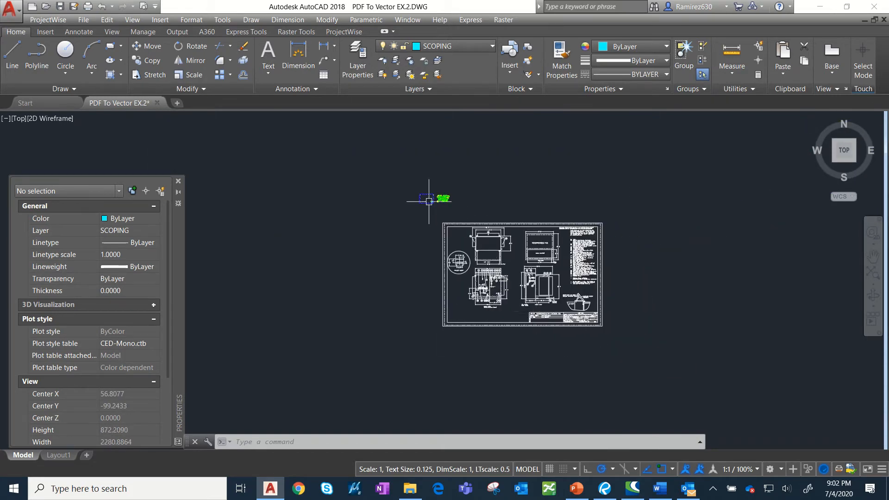
{"action": "scroll", "coordinate": [426, 198], "scroll_direction": "up", "scroll_amount": 9}
{"action": "middle_click_drag", "start_coordinate": [482, 144], "coordinate": [353, 258]}
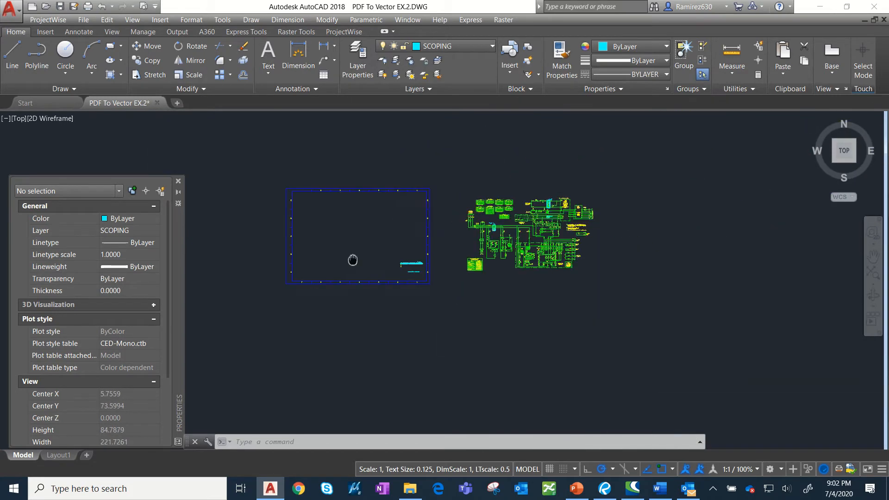
- Check the X, Y and Z scale of the blue sheet frame block, then clear the selection
{"action": "left_click", "coordinate": [356, 292]}
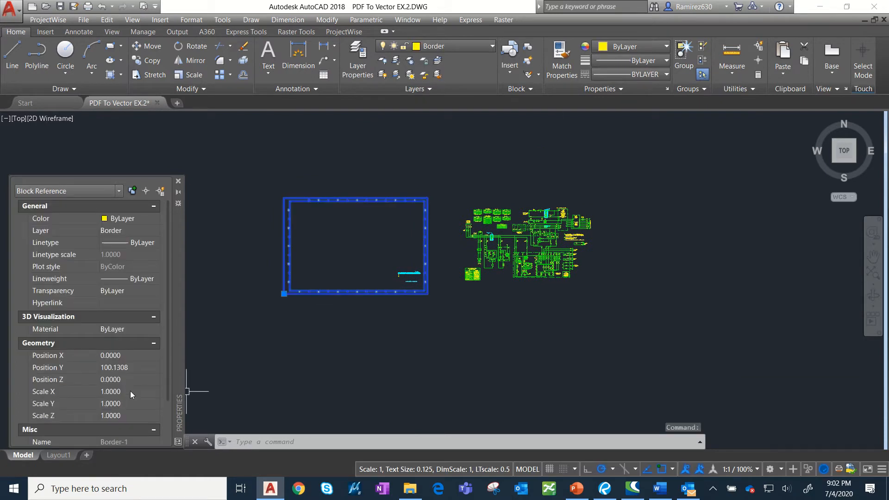
{"action": "middle_click_drag", "start_coordinate": [275, 291], "coordinate": [312, 285]}
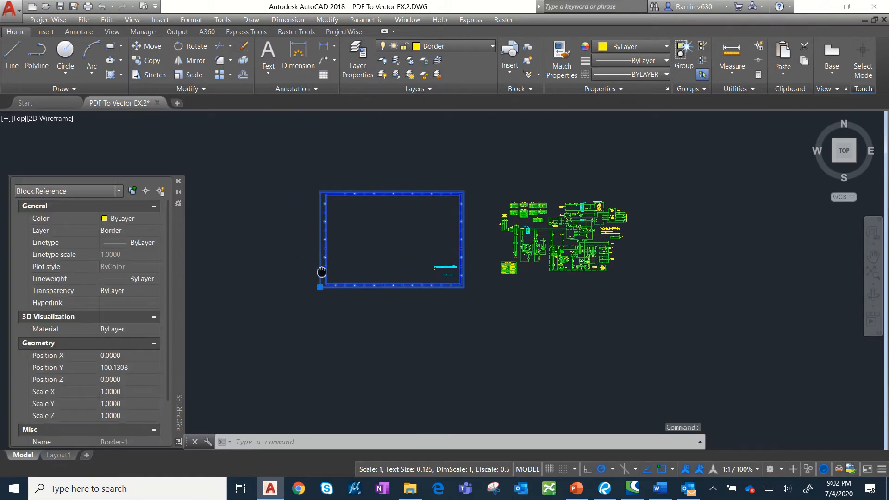
{"action": "key", "text": "Escape"}
{"action": "key", "text": "Escape"}
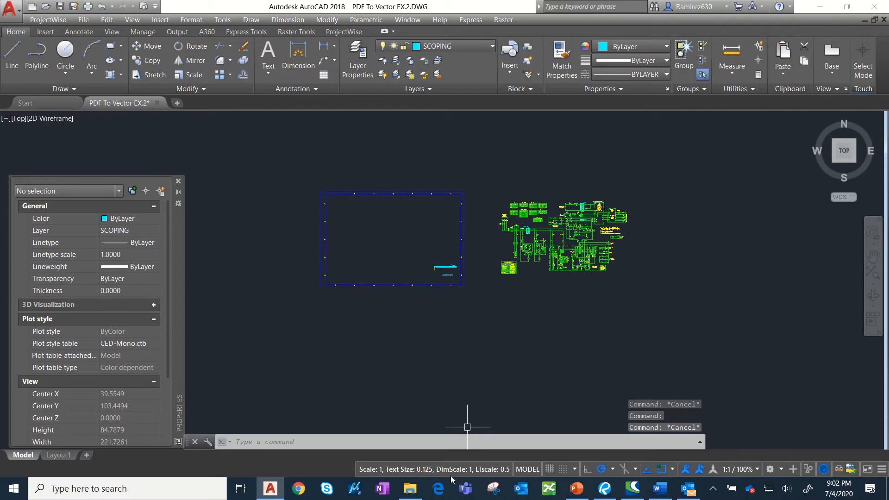
- Switch to Revu and consult the AutoCAD scale chart for the drawing scales, scale factors and matching text heights
{"action": "left_click", "coordinate": [610, 491]}
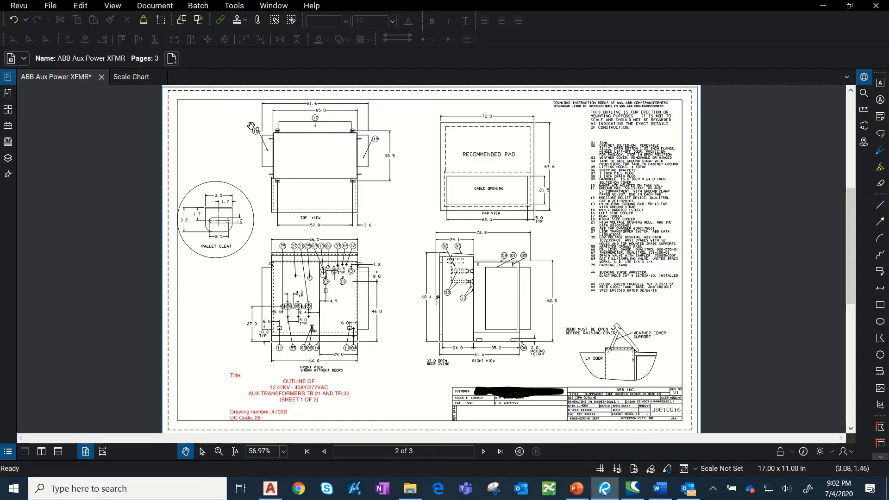
{"action": "left_click", "coordinate": [131, 77]}
{"action": "scroll", "coordinate": [301, 212], "scroll_direction": "down", "scroll_amount": 3}
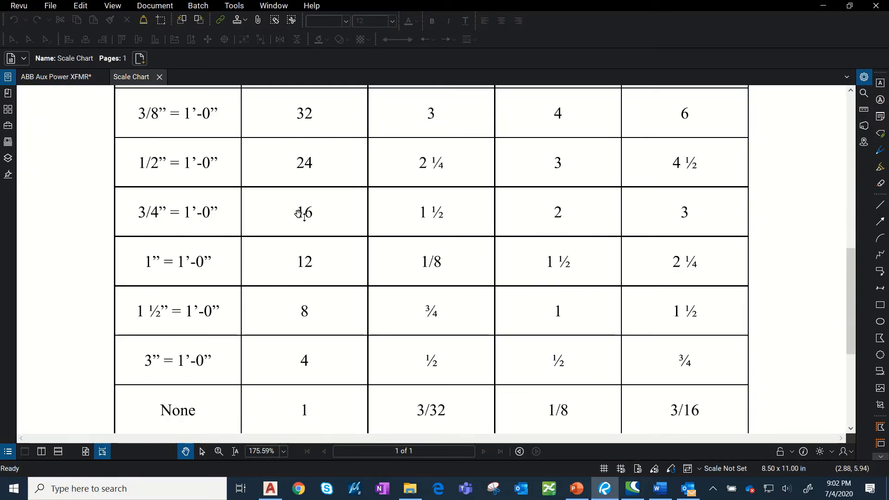
{"action": "scroll", "coordinate": [298, 224], "scroll_direction": "up", "scroll_amount": 5}
{"action": "scroll", "coordinate": [298, 224], "scroll_direction": "up", "scroll_amount": 1}
{"action": "scroll", "coordinate": [301, 224], "scroll_direction": "down", "scroll_amount": 4, "text": "ctrl"}
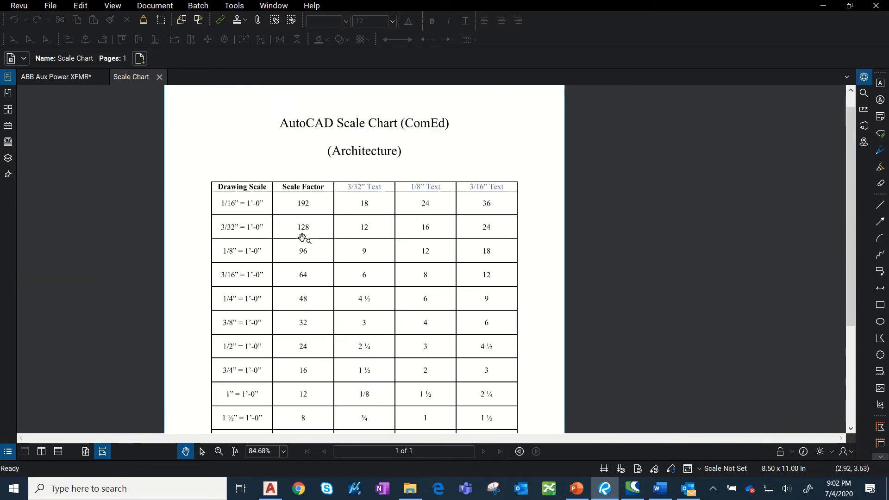
{"action": "scroll", "coordinate": [311, 226], "scroll_direction": "down", "scroll_amount": 1}
{"action": "scroll", "coordinate": [312, 224], "scroll_direction": "down", "scroll_amount": 1, "text": "ctrl"}
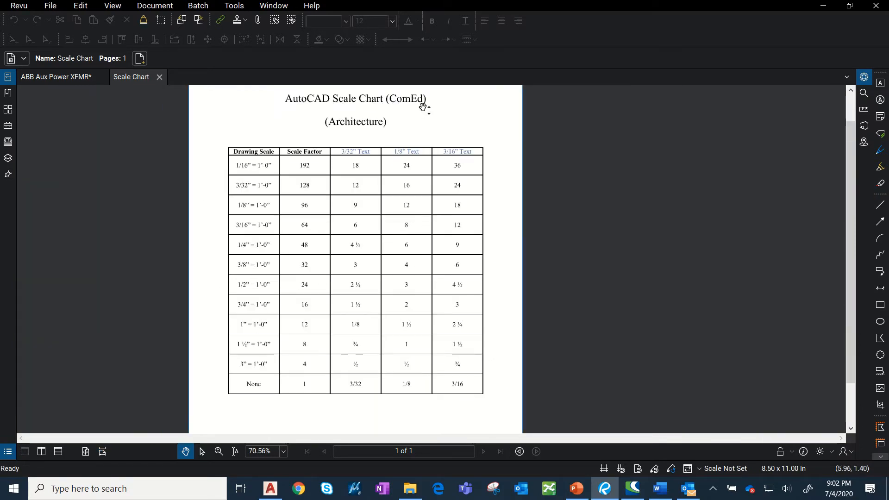
{"action": "scroll", "coordinate": [262, 171], "scroll_direction": "up", "scroll_amount": 1, "text": "ctrl"}
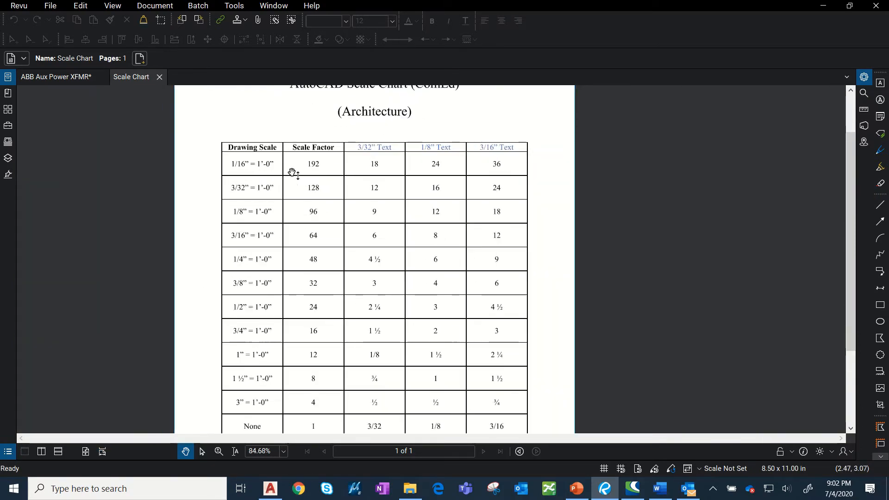
{"action": "scroll", "coordinate": [293, 173], "scroll_direction": "up", "scroll_amount": 1}
{"action": "scroll", "coordinate": [293, 173], "scroll_direction": "down", "scroll_amount": 2}
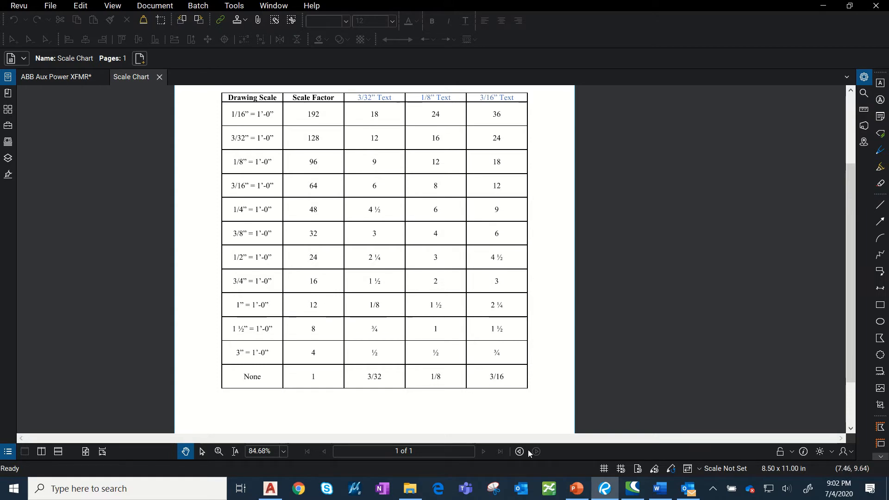
- Switch back to AutoCAD and scale the blue sheet frame and green schematic by 12 from the frame's lower-left corner
{"action": "left_click", "coordinate": [271, 489]}
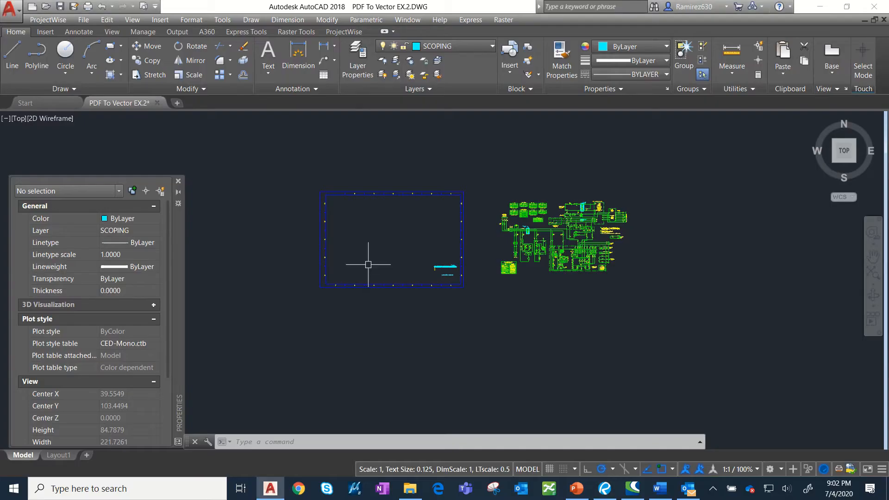
{"action": "scroll", "coordinate": [451, 204], "scroll_direction": "up", "scroll_amount": 2}
{"action": "scroll", "coordinate": [597, 194], "scroll_direction": "down", "scroll_amount": 4}
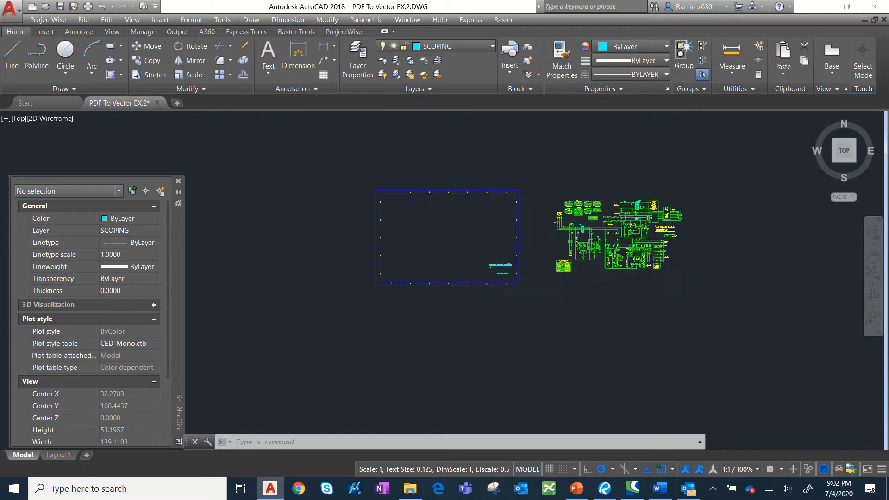
{"action": "left_click", "coordinate": [722, 159]}
{"action": "left_click", "coordinate": [341, 301]}
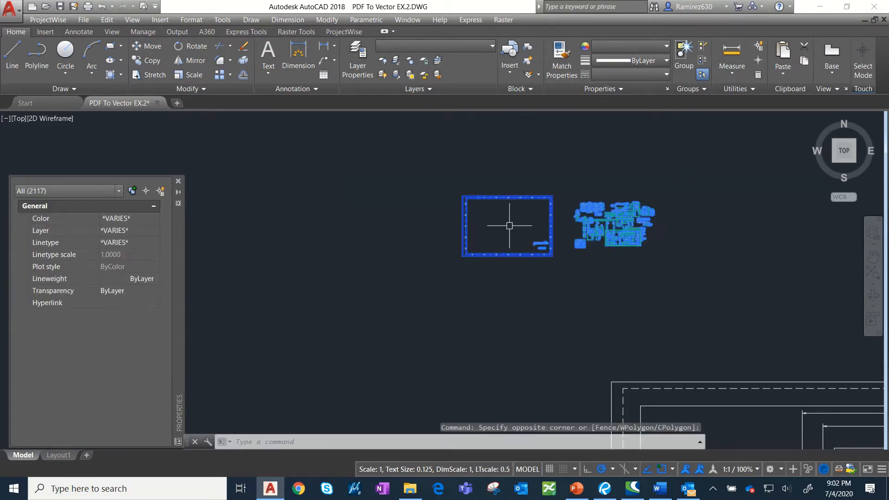
{"action": "scroll", "coordinate": [585, 202], "scroll_direction": "up", "scroll_amount": 2}
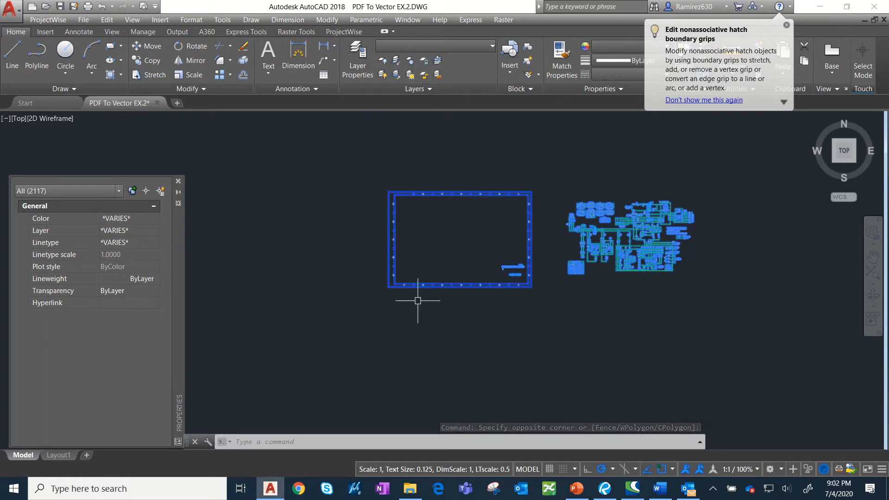
{"action": "left_click", "coordinate": [191, 77]}
{"action": "scroll", "coordinate": [430, 293], "scroll_direction": "up", "scroll_amount": 8}
{"action": "scroll", "coordinate": [307, 317], "scroll_direction": "up", "scroll_amount": 10}
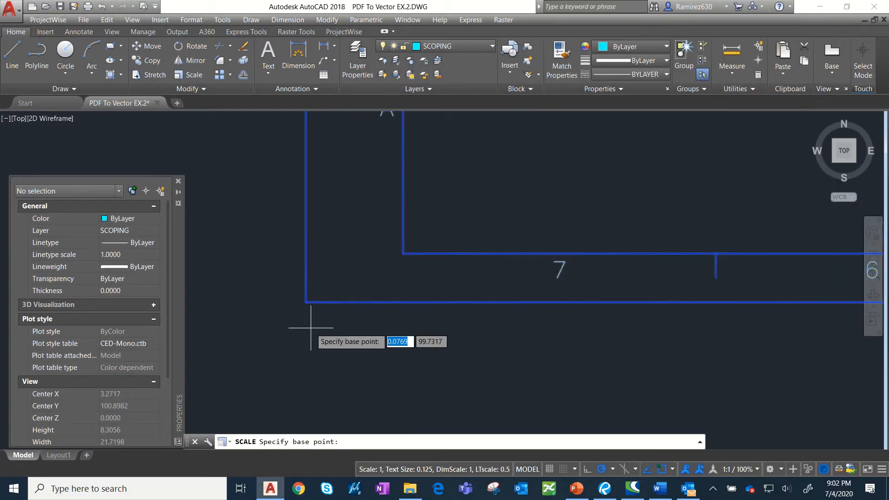
{"action": "scroll", "coordinate": [317, 147], "scroll_direction": "up", "scroll_amount": 3}
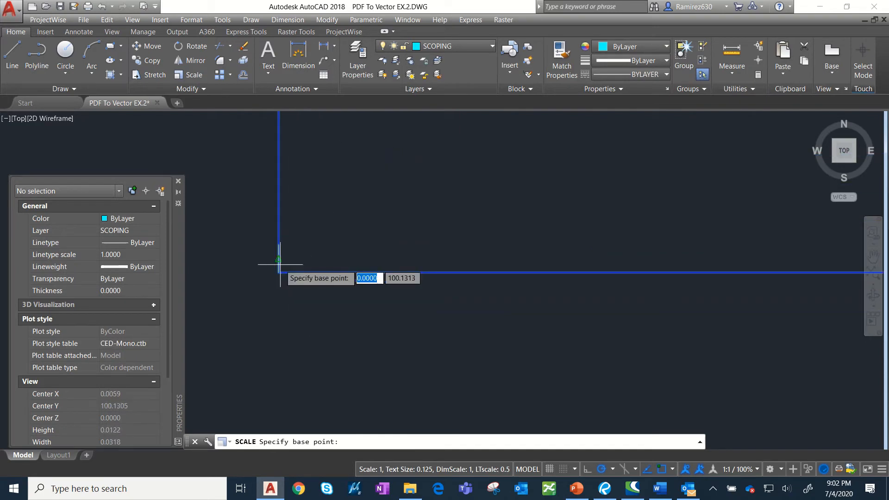
{"action": "left_click", "coordinate": [278, 272]}
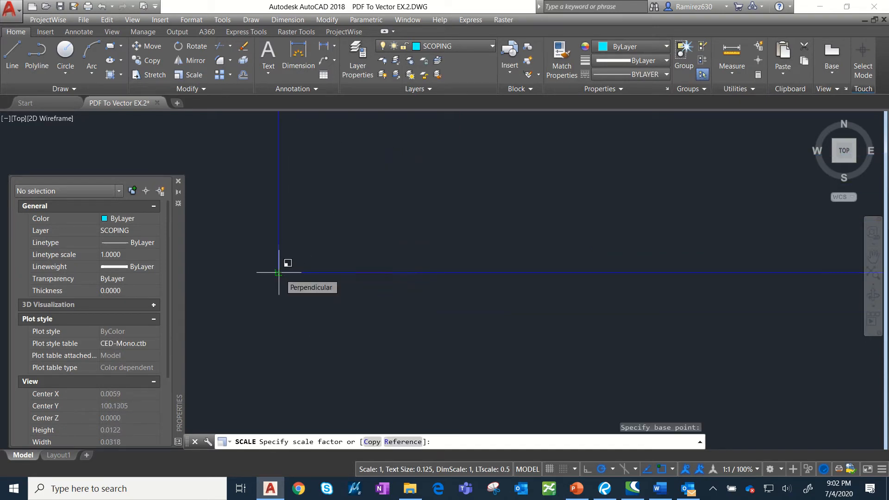
{"action": "type", "text": "12"}
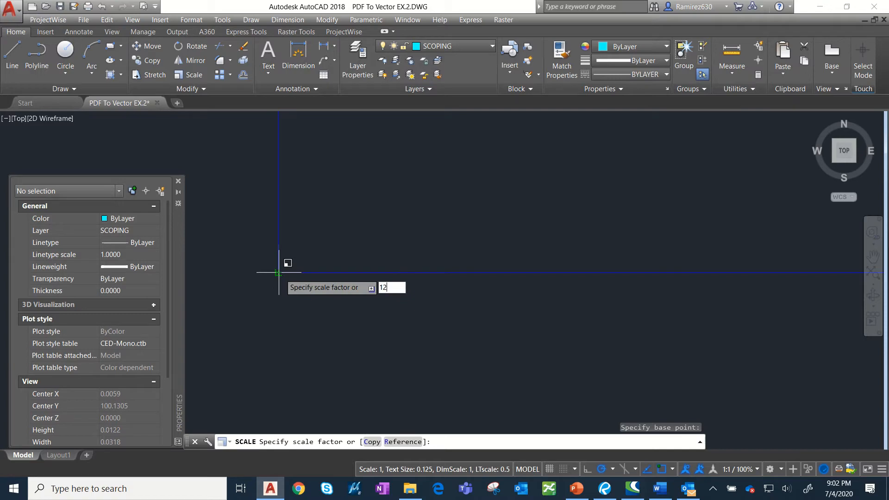
{"action": "type", "text": "12"}
{"action": "key", "text": "Return"}
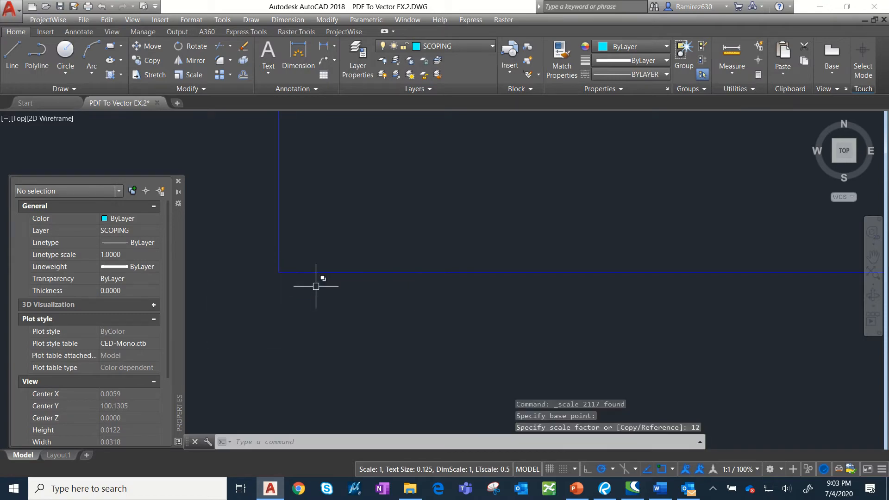
- Compare the enlarged sheet frame with the transformer sheet and check the frame block's scale values
{"action": "scroll", "coordinate": [383, 268], "scroll_direction": "down", "scroll_amount": 10}
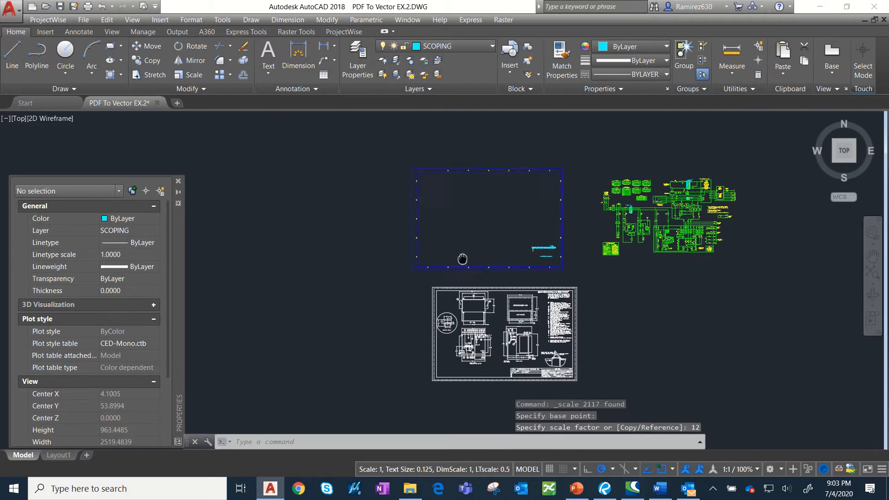
{"action": "middle_click_drag", "start_coordinate": [461, 286], "coordinate": [524, 362]}
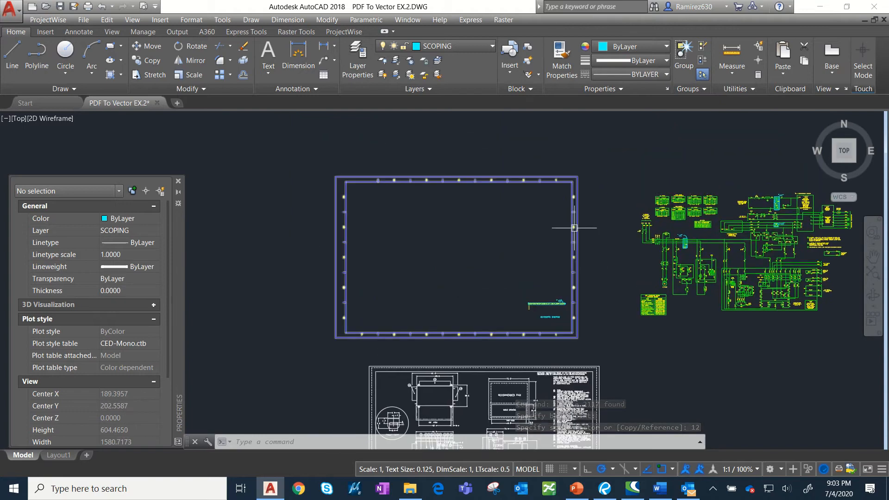
{"action": "left_click", "coordinate": [545, 228]}
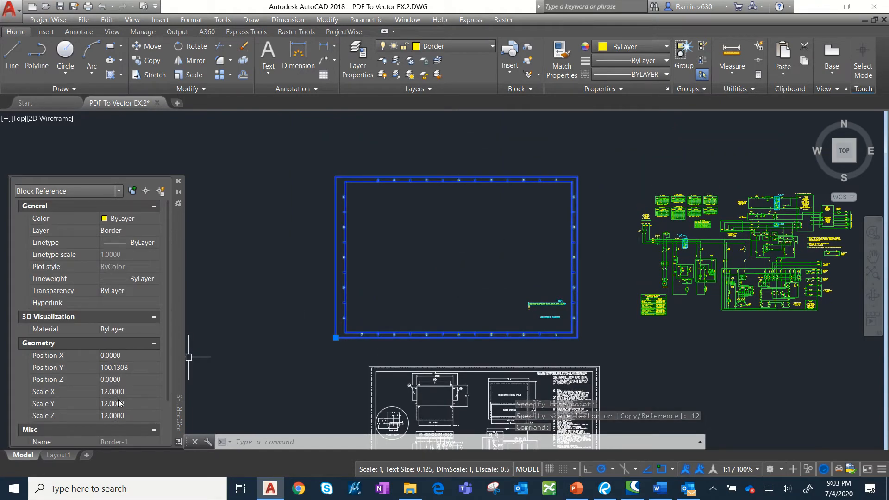
{"action": "key", "text": "Escape"}
- Inspect the transformer sheet's views up close and check the properties of the pallet cleat detail, then clear the selection
{"action": "scroll", "coordinate": [424, 278], "scroll_direction": "up", "scroll_amount": 4}
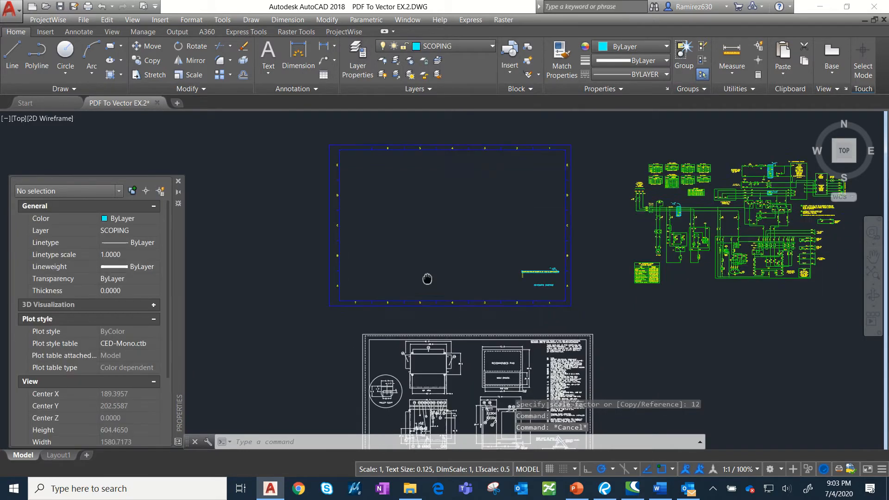
{"action": "scroll", "coordinate": [329, 264], "scroll_direction": "up", "scroll_amount": 4}
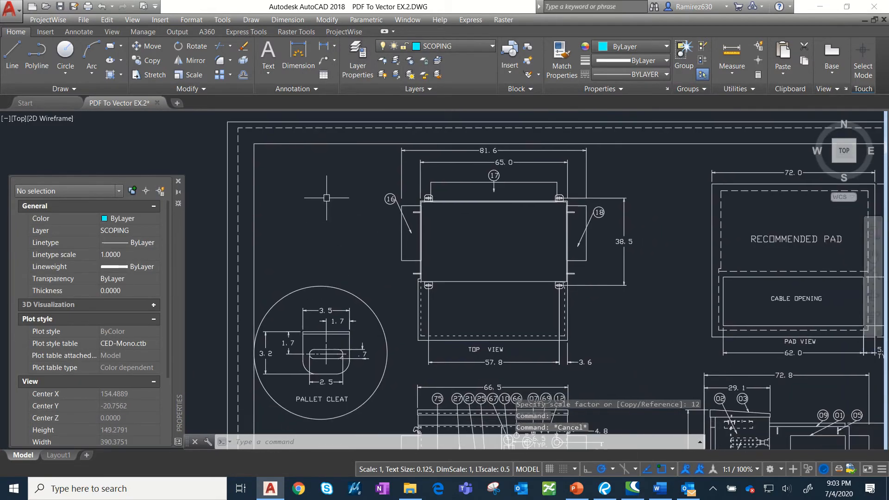
{"action": "scroll", "coordinate": [328, 191], "scroll_direction": "down", "scroll_amount": 8}
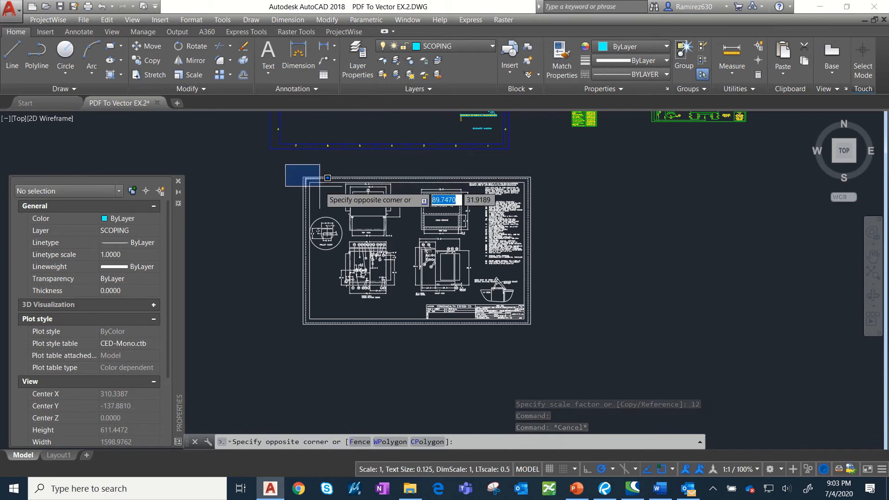
{"action": "key", "text": "Escape"}
{"action": "scroll", "coordinate": [297, 214], "scroll_direction": "up", "scroll_amount": 8}
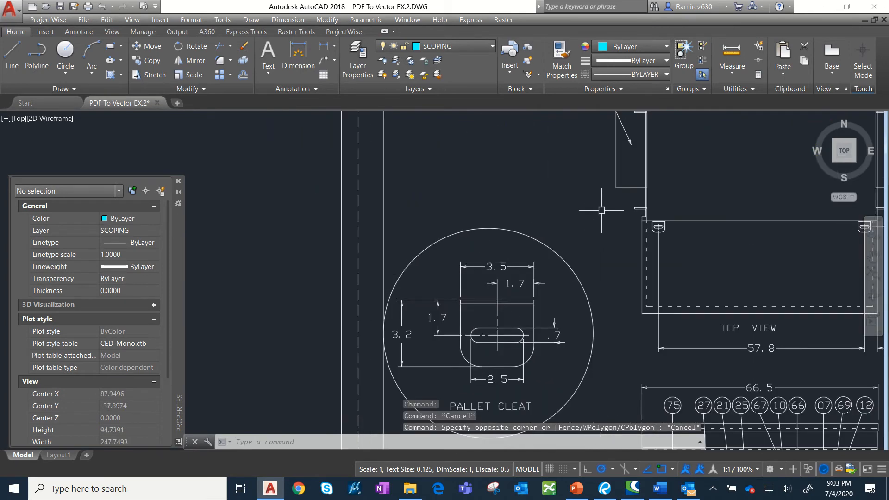
{"action": "left_click", "coordinate": [601, 210]}
{"action": "middle_click_drag", "start_coordinate": [482, 338], "coordinate": [472, 248]}
{"action": "left_click", "coordinate": [355, 407]}
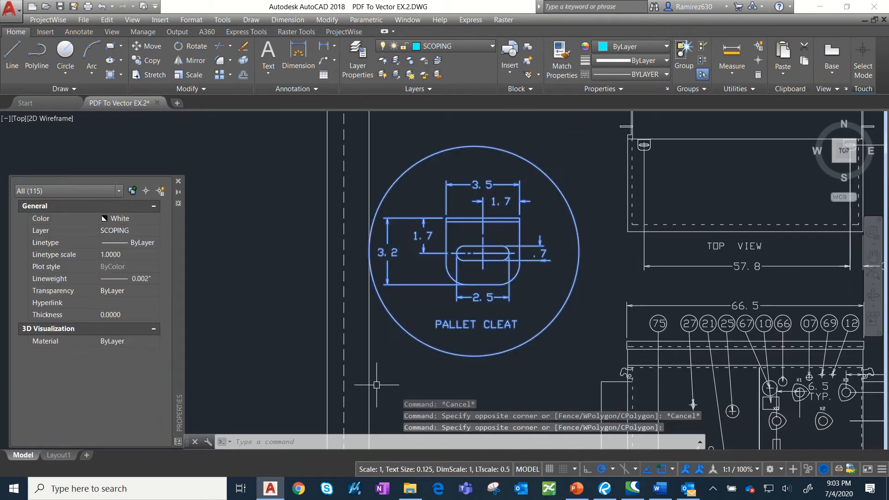
{"action": "scroll", "coordinate": [377, 385], "scroll_direction": "down", "scroll_amount": 5}
{"action": "scroll", "coordinate": [436, 145], "scroll_direction": "up", "scroll_amount": 10}
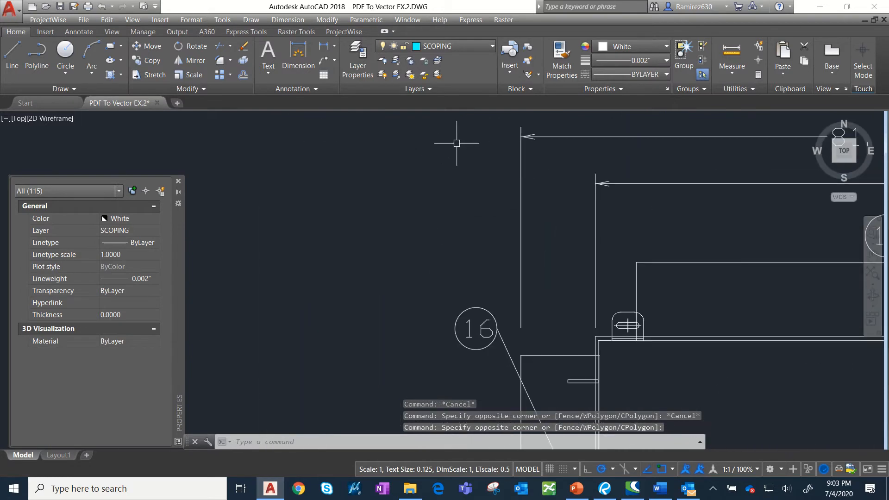
{"action": "scroll", "coordinate": [457, 143], "scroll_direction": "down", "scroll_amount": 6}
{"action": "key", "text": "Escape"}
- Erase the outer border lines along the top edge of the transformer sheet
{"action": "middle_click_drag", "start_coordinate": [685, 181], "coordinate": [582, 171]}
{"action": "left_click", "coordinate": [712, 171]}
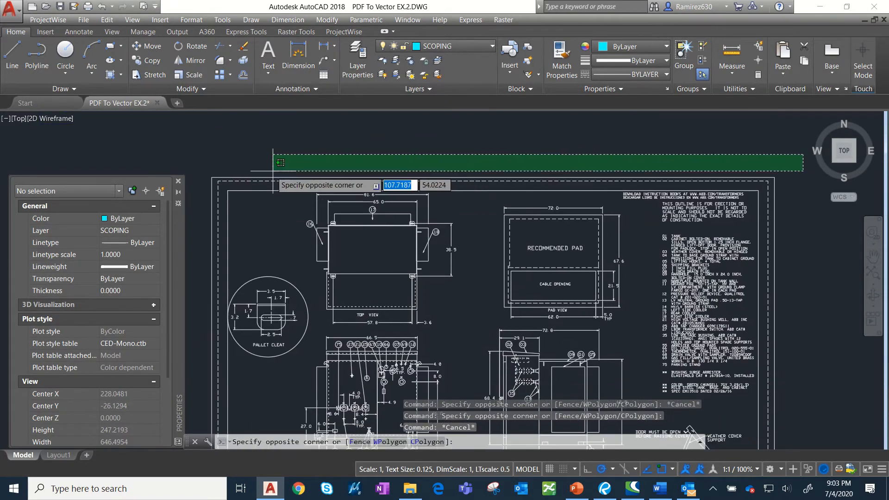
{"action": "left_click", "coordinate": [207, 189]}
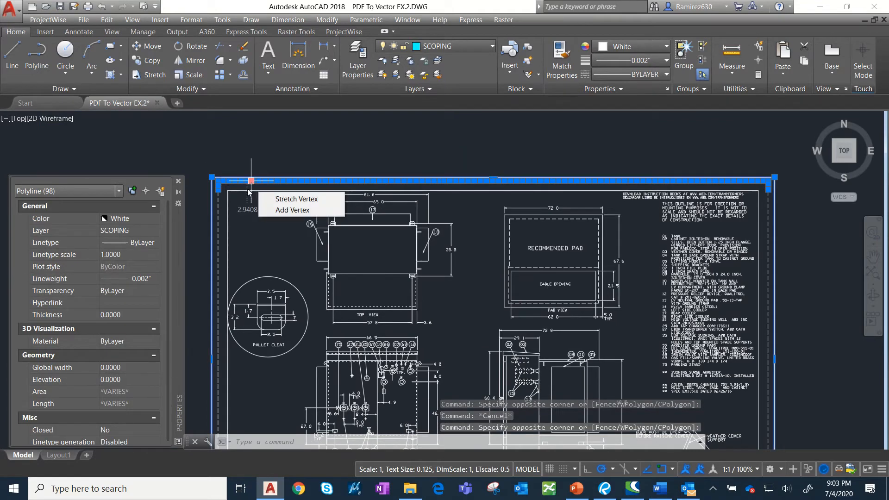
{"action": "key", "text": "Delete"}
- Erase the transformer sheet's solid frame lines at the upper-left corner and the dashed border down its left side
{"action": "scroll", "coordinate": [324, 185], "scroll_direction": "up", "scroll_amount": 3}
{"action": "left_click", "coordinate": [351, 145]}
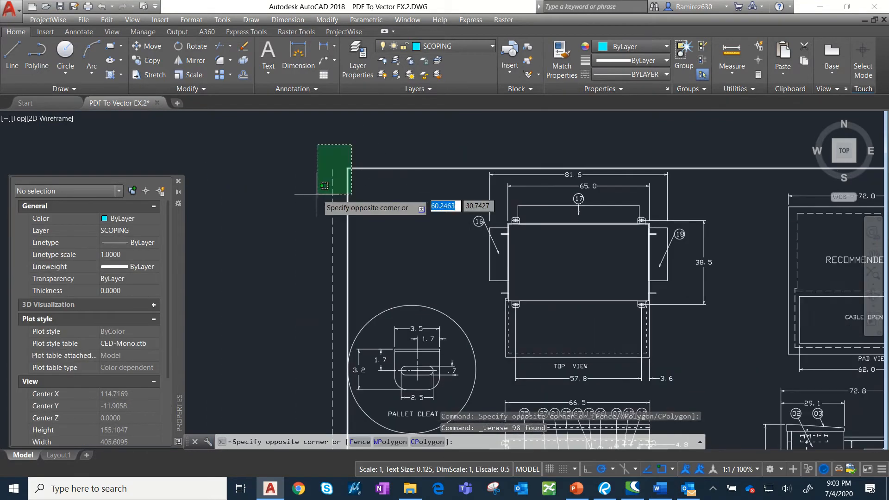
{"action": "left_click", "coordinate": [325, 186]}
{"action": "key", "text": "Delete"}
{"action": "scroll", "coordinate": [344, 215], "scroll_direction": "down", "scroll_amount": 5}
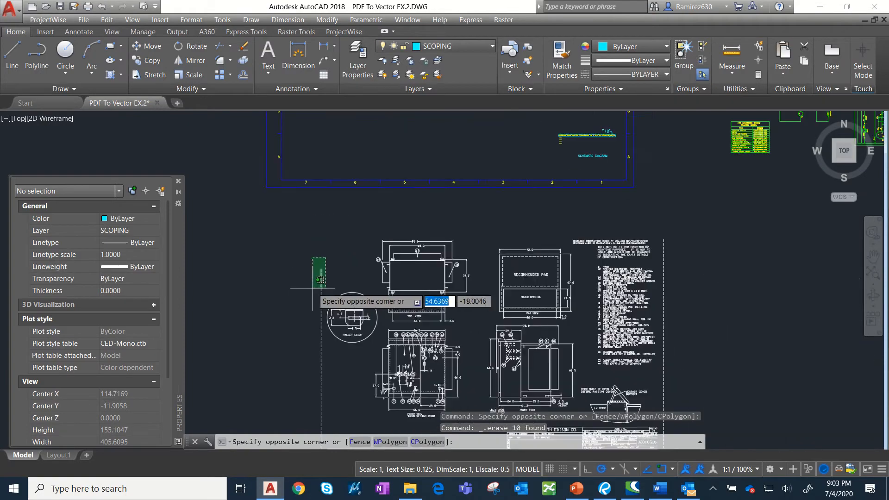
{"action": "left_click", "coordinate": [306, 376]}
{"action": "key", "text": "Delete"}
- Erase the dashed border segments along the sheet's bottom edge, up to the title block
{"action": "scroll", "coordinate": [372, 335], "scroll_direction": "up", "scroll_amount": 2}
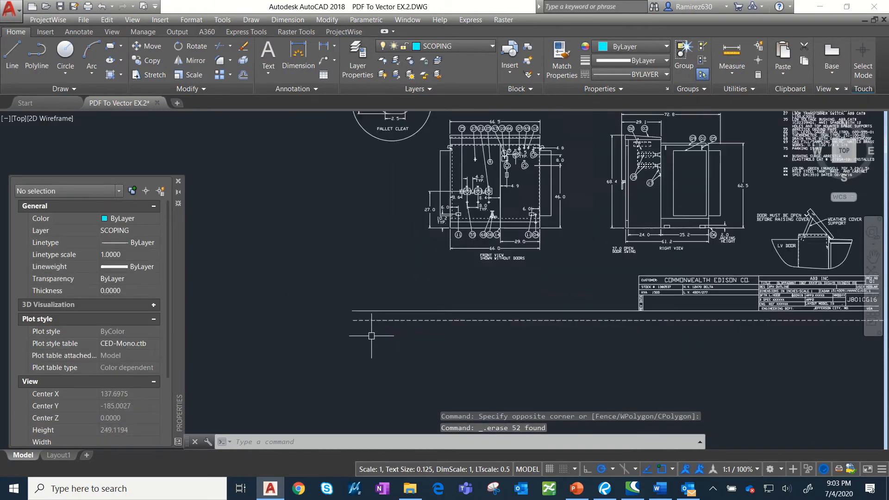
{"action": "left_click", "coordinate": [302, 290]}
{"action": "scroll", "coordinate": [360, 318], "scroll_direction": "down", "scroll_amount": 2}
{"action": "left_click", "coordinate": [538, 336]}
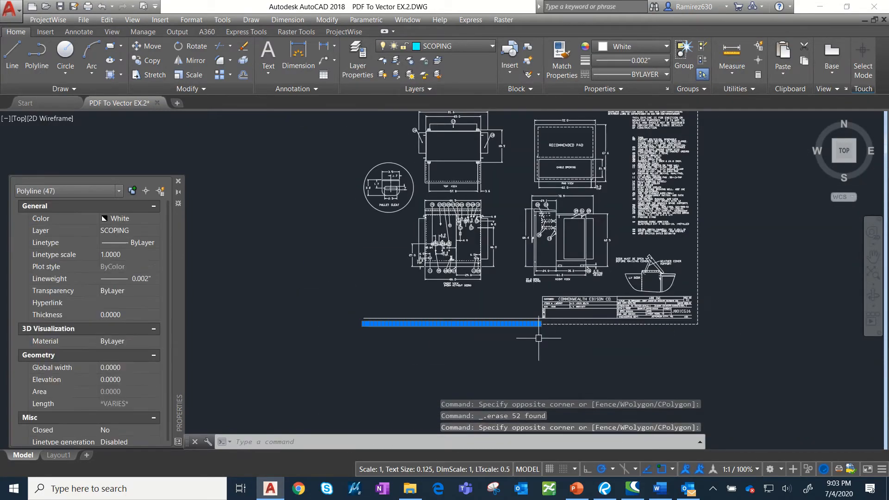
{"action": "scroll", "coordinate": [542, 330], "scroll_direction": "up", "scroll_amount": 3}
{"action": "key", "text": "Delete"}
- Undo the erasure of the solid bottom line and trim off its portion left of the title block instead
{"action": "middle_click_drag", "start_coordinate": [458, 334], "coordinate": [277, 291]}
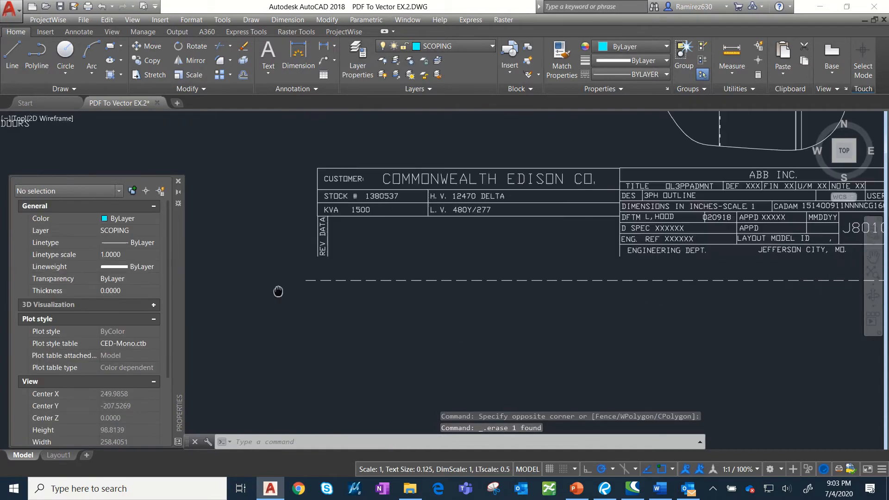
{"action": "key", "text": "ctrl+z"}
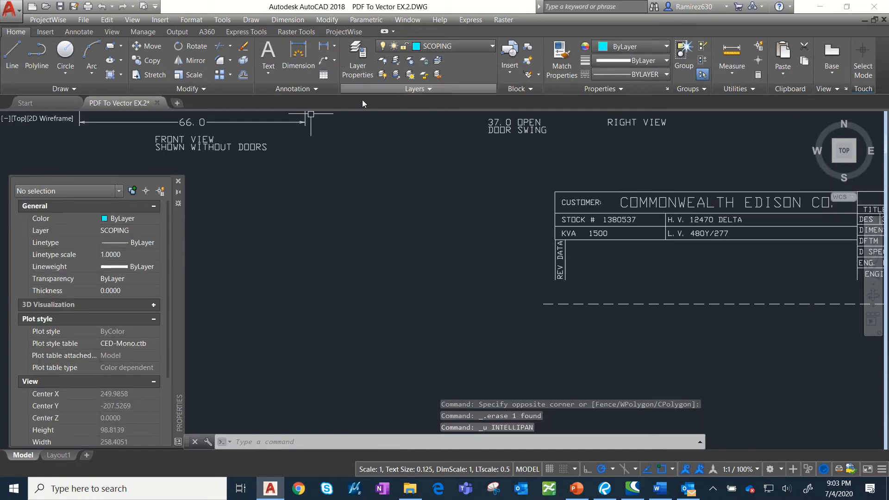
{"action": "key", "text": "ctrl+z"}
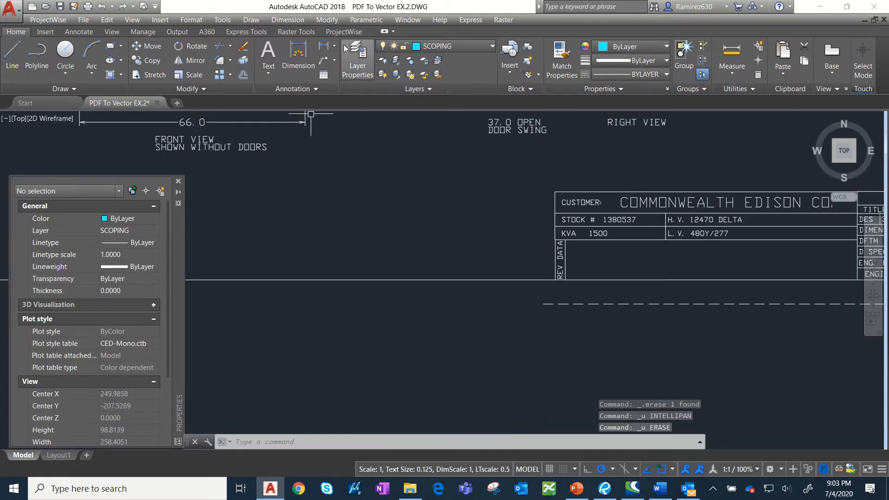
{"action": "left_click", "coordinate": [219, 47]}
{"action": "key", "text": "Return"}
{"action": "left_click", "coordinate": [522, 247]}
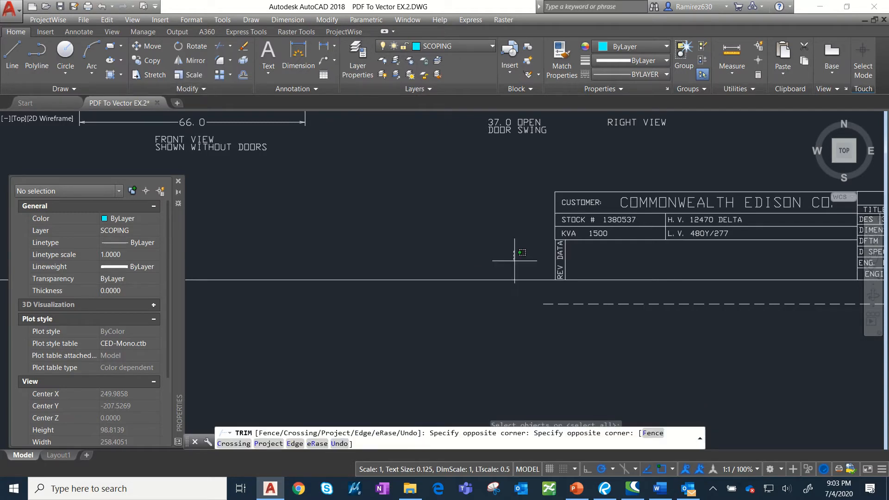
{"action": "left_click", "coordinate": [482, 326]}
{"action": "scroll", "coordinate": [480, 328], "scroll_direction": "down", "scroll_amount": 3}
{"action": "middle_click_drag", "start_coordinate": [471, 321], "coordinate": [437, 314]}
{"action": "scroll", "coordinate": [499, 260], "scroll_direction": "up", "scroll_amount": 6}
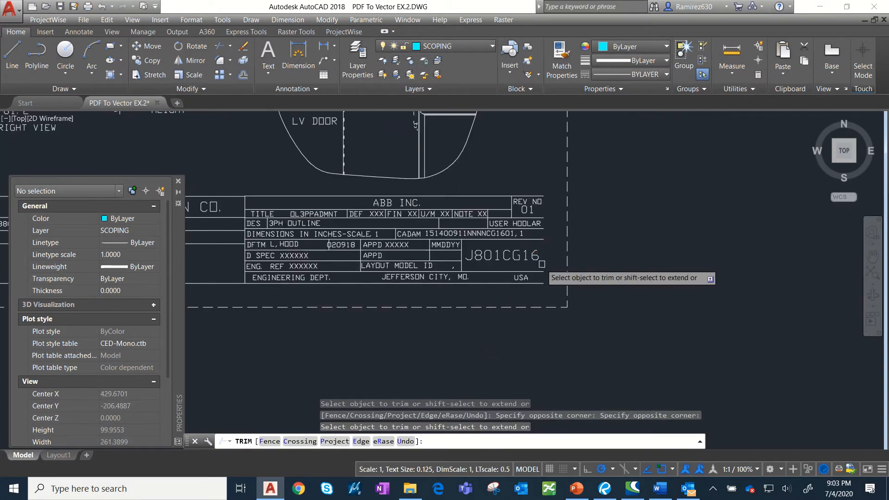
{"action": "key", "text": "Escape"}
- Close the title block's right edge with a vertical line and match its properties to the block's top line
{"action": "left_click", "coordinate": [13, 56]}
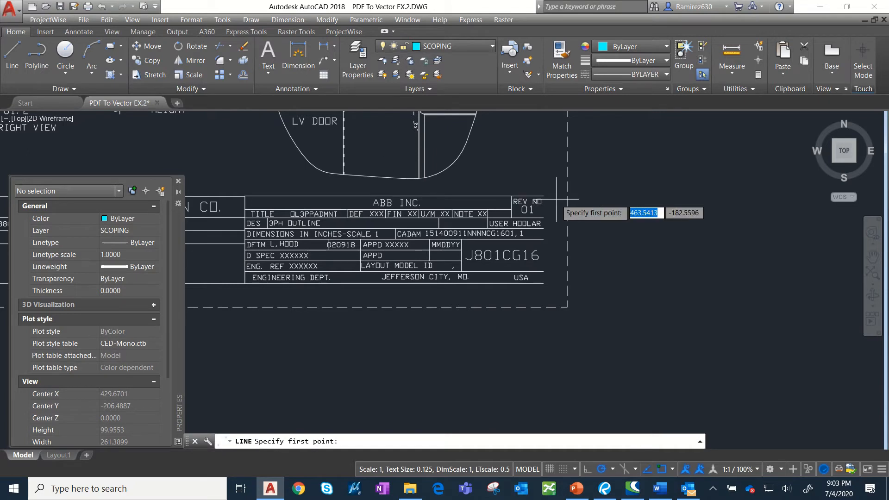
{"action": "left_click", "coordinate": [543, 198]}
{"action": "key", "text": "Escape"}
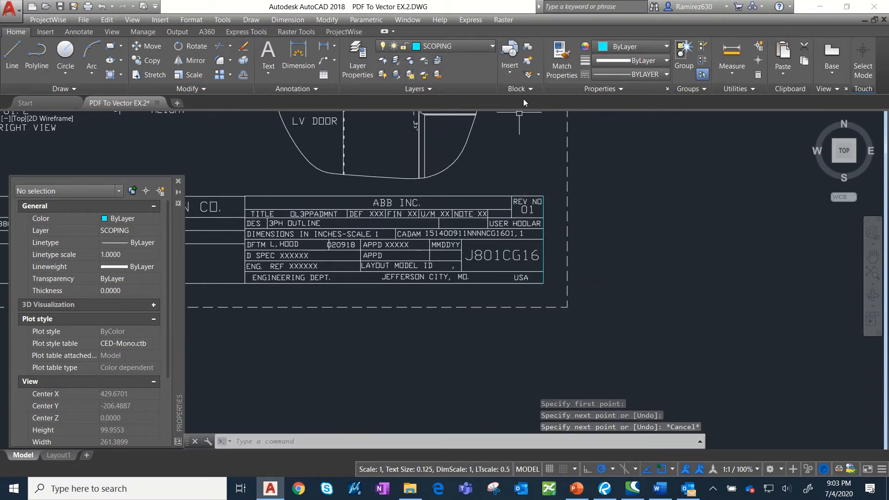
{"action": "left_click", "coordinate": [559, 59]}
{"action": "left_click", "coordinate": [489, 198]}
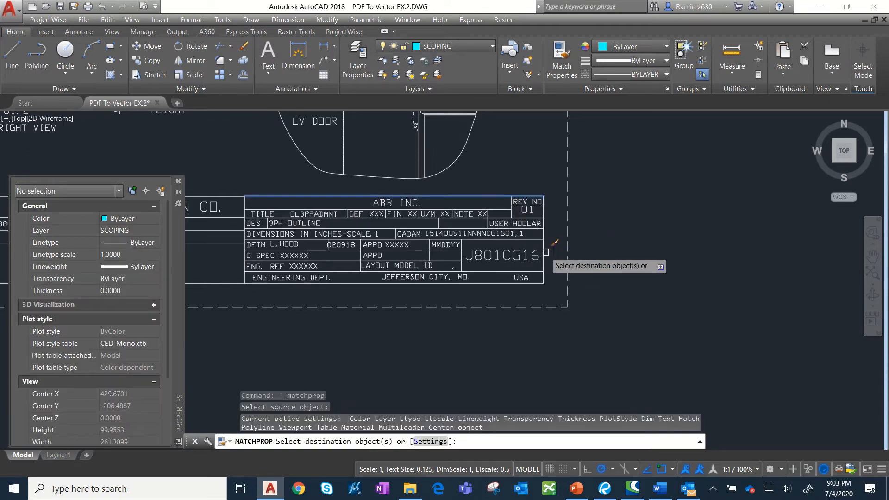
{"action": "key", "text": "Escape"}
- Erase the dashed border at the sheet's lower-right corner and the remaining dashes beneath the title block
{"action": "left_click", "coordinate": [602, 241]}
{"action": "left_click", "coordinate": [551, 332]}
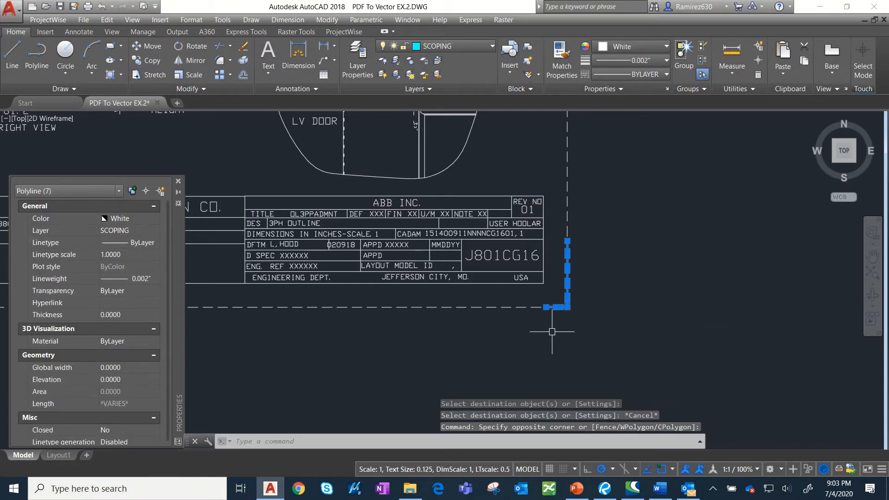
{"action": "key", "text": "Delete"}
{"action": "middle_click_drag", "start_coordinate": [551, 333], "coordinate": [822, 304]}
{"action": "scroll", "coordinate": [764, 282], "scroll_direction": "down", "scroll_amount": 4}
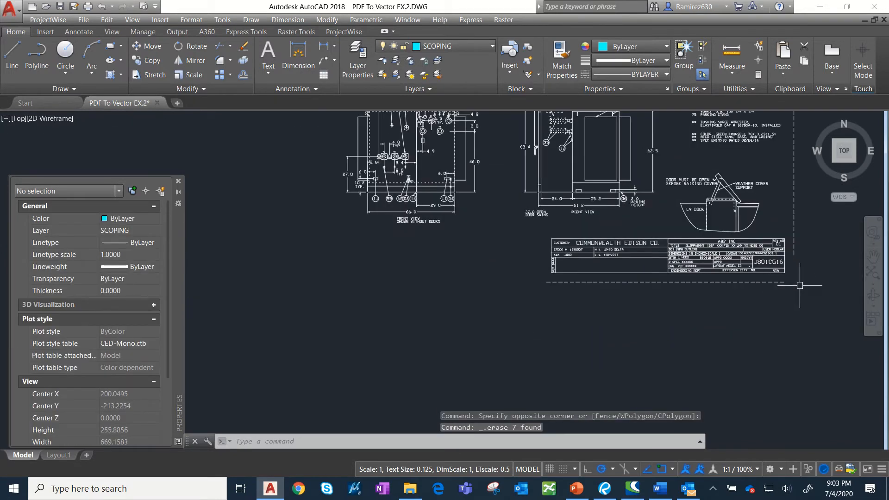
{"action": "left_click", "coordinate": [512, 335]}
{"action": "key", "text": "Delete"}
- Erase the dashed border running down the transformer sheet's right side, beside the notes
{"action": "mouse_move", "coordinate": [720, 247]}
{"action": "middle_mouse_down"}
{"action": "mouse_move", "coordinate": [630, 326]}
{"action": "mouse_move", "coordinate": [504, 372]}
{"action": "middle_mouse_up"}
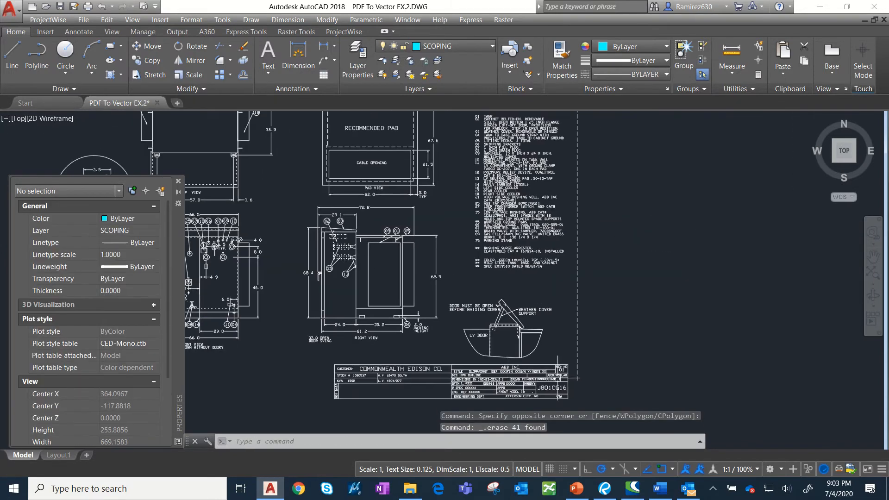
{"action": "left_click", "coordinate": [573, 390]}
{"action": "scroll", "coordinate": [578, 365], "scroll_direction": "down", "scroll_amount": 5}
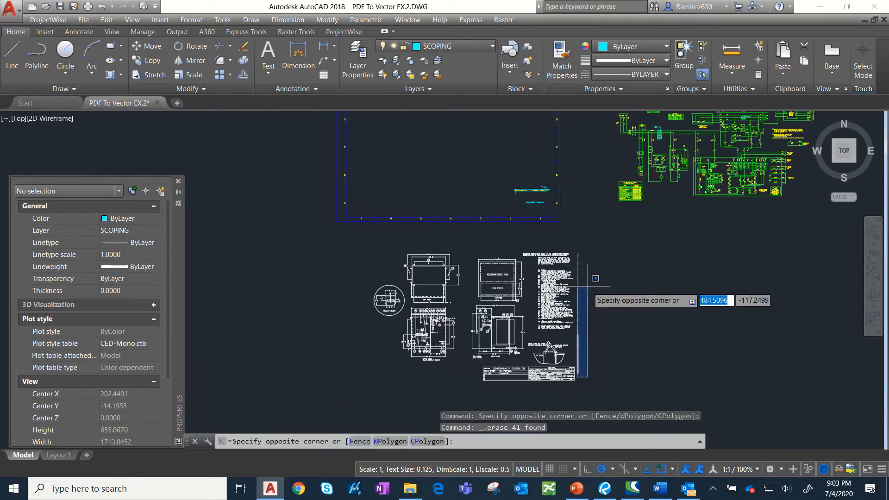
{"action": "left_click", "coordinate": [592, 195]}
{"action": "key", "text": "Delete"}
- Examine the cleaned transformer views and numbered parts notes, and compare them with the sheet frame and green schematic
{"action": "middle_click_drag", "start_coordinate": [498, 281], "coordinate": [491, 230]}
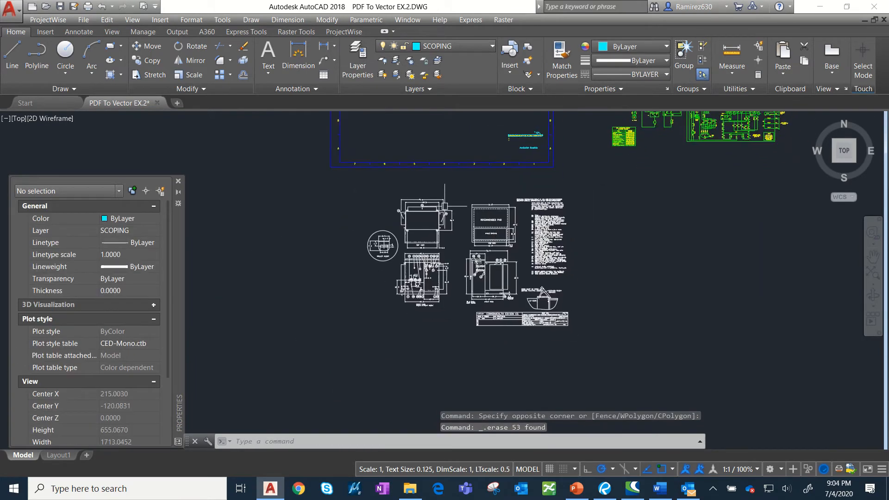
{"action": "scroll", "coordinate": [444, 231], "scroll_direction": "up", "scroll_amount": 4}
{"action": "scroll", "coordinate": [430, 244], "scroll_direction": "up", "scroll_amount": 5}
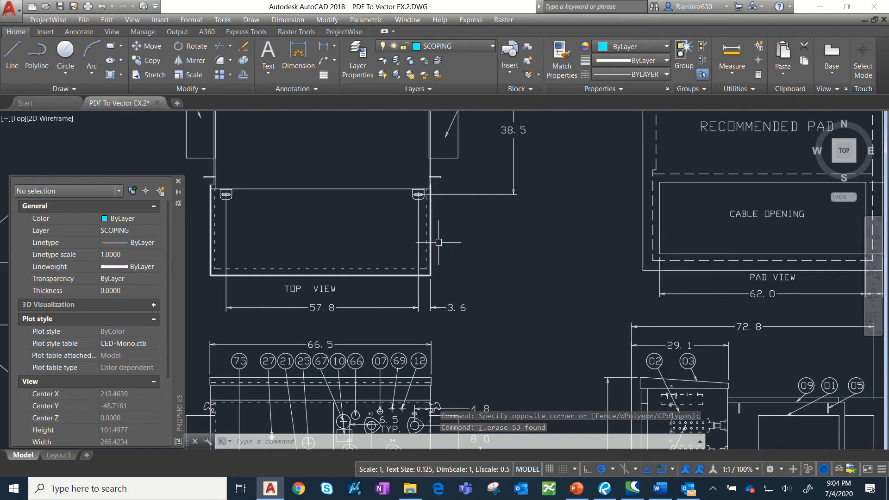
{"action": "scroll", "coordinate": [457, 248], "scroll_direction": "down", "scroll_amount": 7}
{"action": "middle_click_drag", "start_coordinate": [520, 244], "coordinate": [498, 240]}
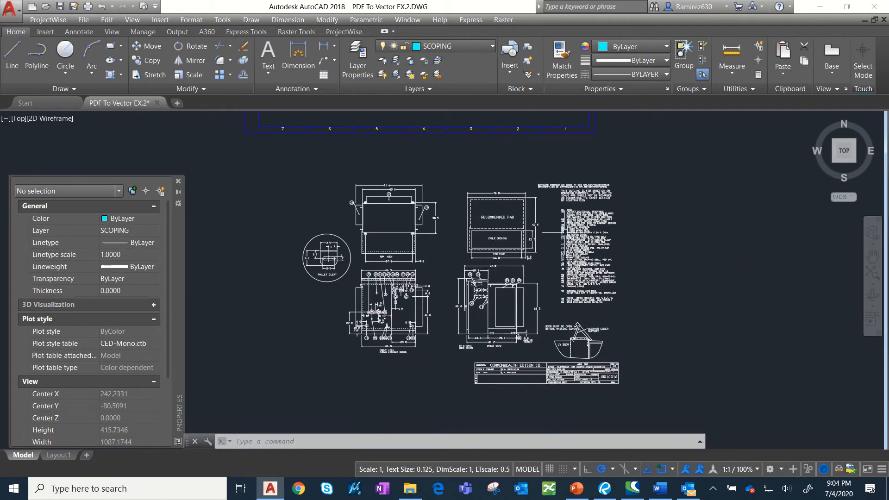
{"action": "scroll", "coordinate": [567, 251], "scroll_direction": "up", "scroll_amount": 2}
{"action": "scroll", "coordinate": [573, 248], "scroll_direction": "down", "scroll_amount": 4}
{"action": "middle_click_drag", "start_coordinate": [712, 113], "coordinate": [556, 238]}
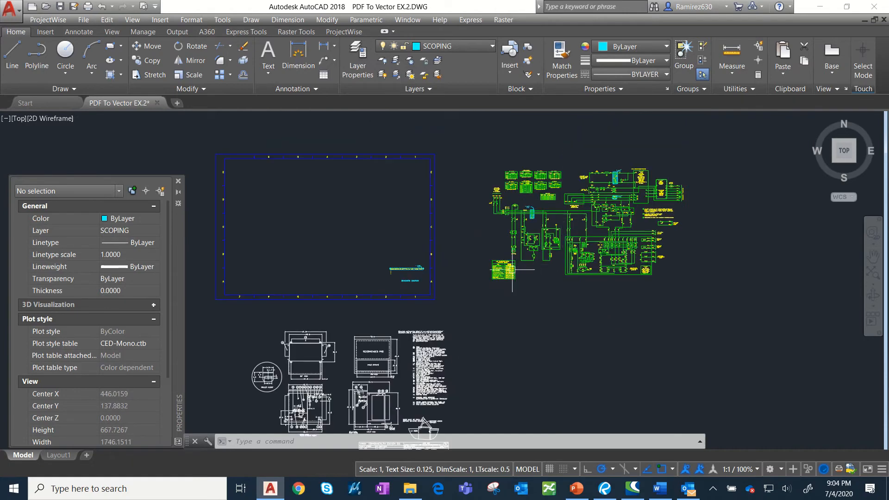
{"action": "middle_click_drag", "start_coordinate": [392, 412], "coordinate": [460, 314]}
{"action": "scroll", "coordinate": [460, 315], "scroll_direction": "up", "scroll_amount": 3}
{"action": "scroll", "coordinate": [543, 229], "scroll_direction": "up", "scroll_amount": 3}
{"action": "middle_click_drag", "start_coordinate": [452, 133], "coordinate": [595, 269]}
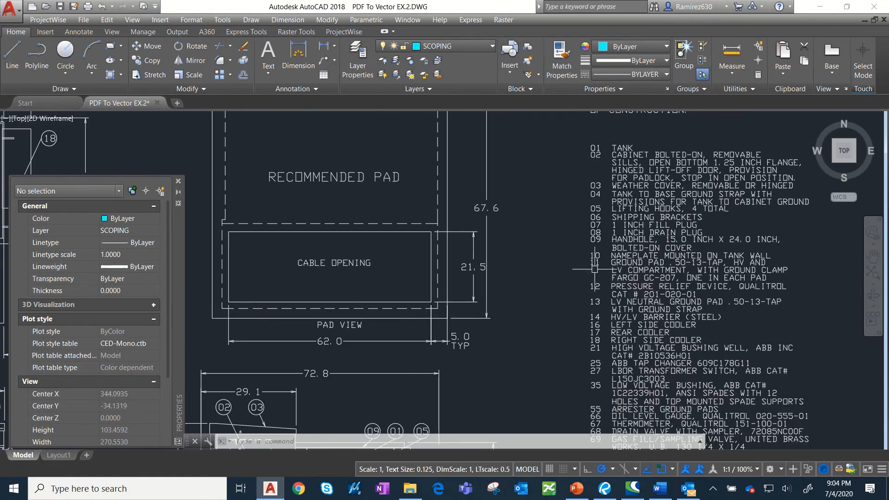
{"action": "scroll", "coordinate": [299, 228], "scroll_direction": "down", "scroll_amount": 6}
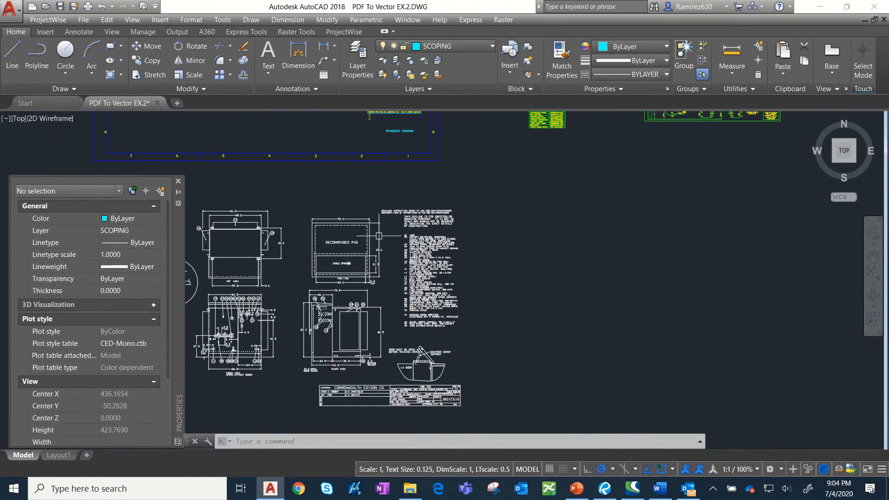
- Match the recommended pad's upper outline to the green border line of the schematic's wiring drawing series table
{"action": "left_click", "coordinate": [560, 68]}
{"action": "scroll", "coordinate": [444, 268], "scroll_direction": "up", "scroll_amount": 8}
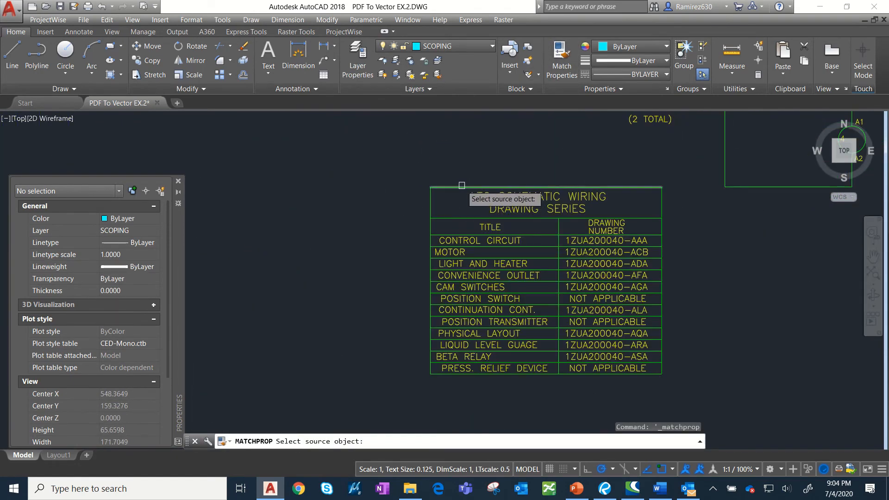
{"action": "left_click", "coordinate": [461, 186]}
{"action": "scroll", "coordinate": [414, 305], "scroll_direction": "down", "scroll_amount": 7}
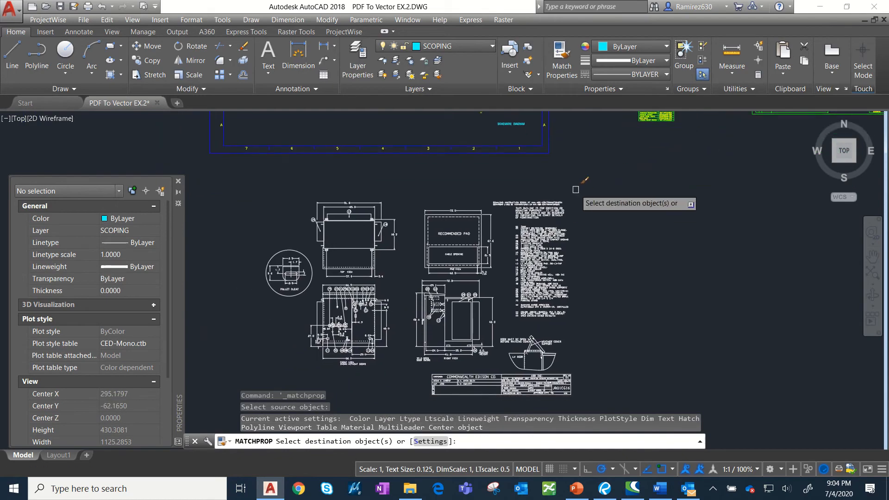
{"action": "scroll", "coordinate": [482, 227], "scroll_direction": "up", "scroll_amount": 7}
{"action": "scroll", "coordinate": [431, 198], "scroll_direction": "up", "scroll_amount": 4}
{"action": "middle_click_drag", "start_coordinate": [372, 222], "coordinate": [219, 264]}
{"action": "left_click", "coordinate": [454, 168]}
{"action": "left_click", "coordinate": [343, 274]}
{"action": "scroll", "coordinate": [465, 223], "scroll_direction": "down", "scroll_amount": 8}
{"action": "key", "text": "Escape"}
{"action": "key", "text": "Escape"}
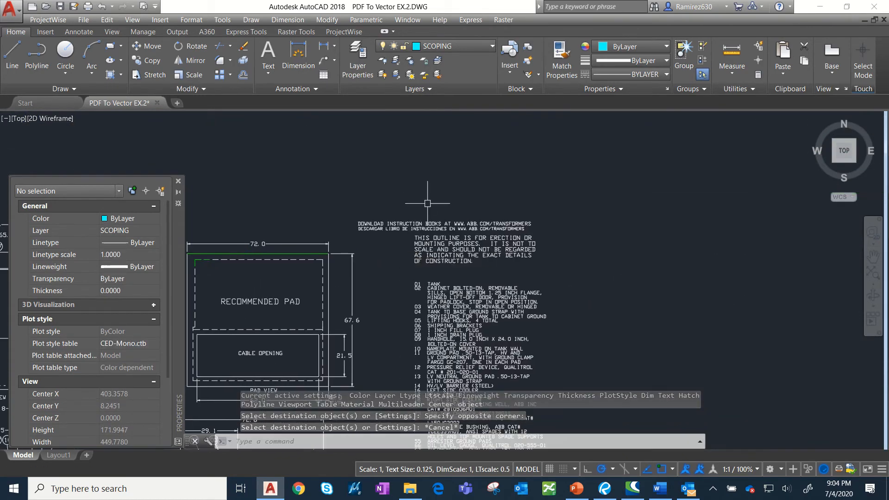
- Match part of the download-instructions text above the notes to the yellow text of the schematic's wiring drawing series table
{"action": "scroll", "coordinate": [472, 181], "scroll_direction": "down", "scroll_amount": 2}
{"action": "middle_click_drag", "start_coordinate": [532, 162], "coordinate": [377, 279]}
{"action": "key", "text": "space"}
{"action": "scroll", "coordinate": [387, 272], "scroll_direction": "up", "scroll_amount": 1}
{"action": "scroll", "coordinate": [410, 253], "scroll_direction": "up", "scroll_amount": 7}
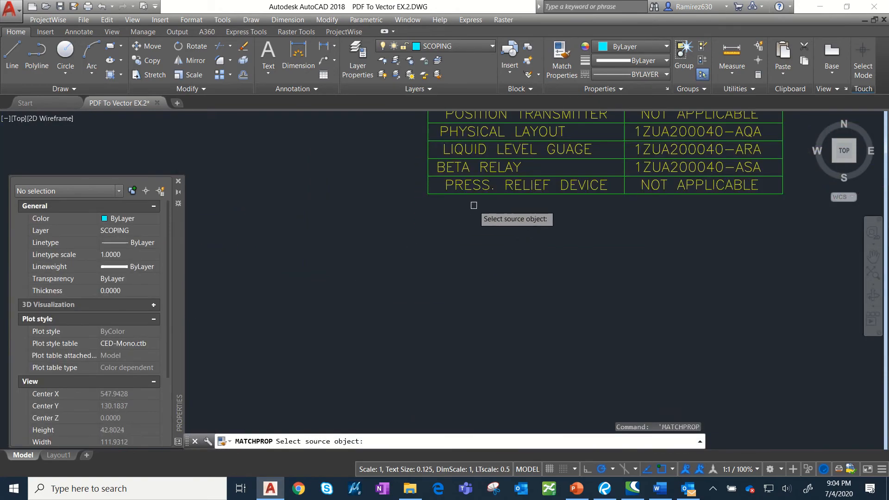
{"action": "left_click", "coordinate": [484, 187]}
{"action": "scroll", "coordinate": [504, 188], "scroll_direction": "down", "scroll_amount": 9}
{"action": "scroll", "coordinate": [387, 278], "scroll_direction": "up", "scroll_amount": 2}
{"action": "scroll", "coordinate": [386, 277], "scroll_direction": "up", "scroll_amount": 8}
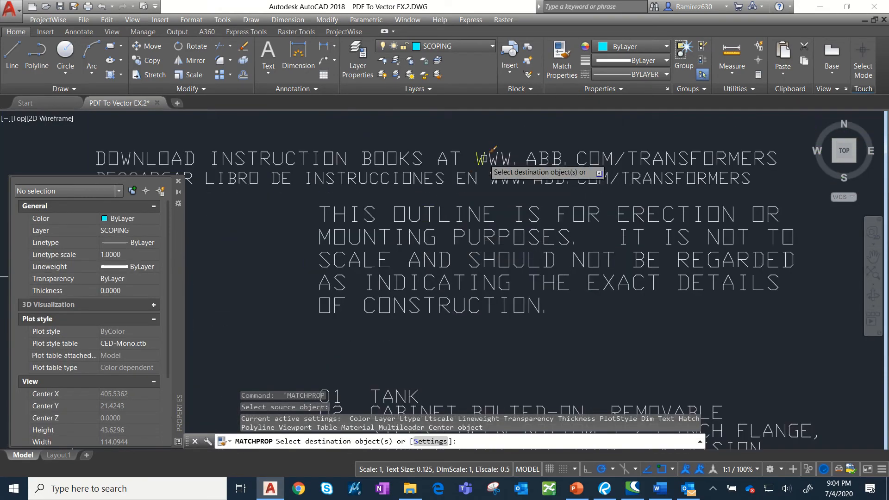
{"action": "left_click", "coordinate": [507, 130]}
{"action": "left_click", "coordinate": [438, 191]}
- Match the rest of the download-instructions lines, the outline disclaimer and the numbered parts notes to the same yellow table text
{"action": "scroll", "coordinate": [441, 204], "scroll_direction": "down", "scroll_amount": 6}
{"action": "mouse_move", "coordinate": [444, 215]}
{"action": "middle_mouse_down"}
{"action": "mouse_move", "coordinate": [422, 350]}
{"action": "mouse_move", "coordinate": [412, 276]}
{"action": "middle_mouse_up"}
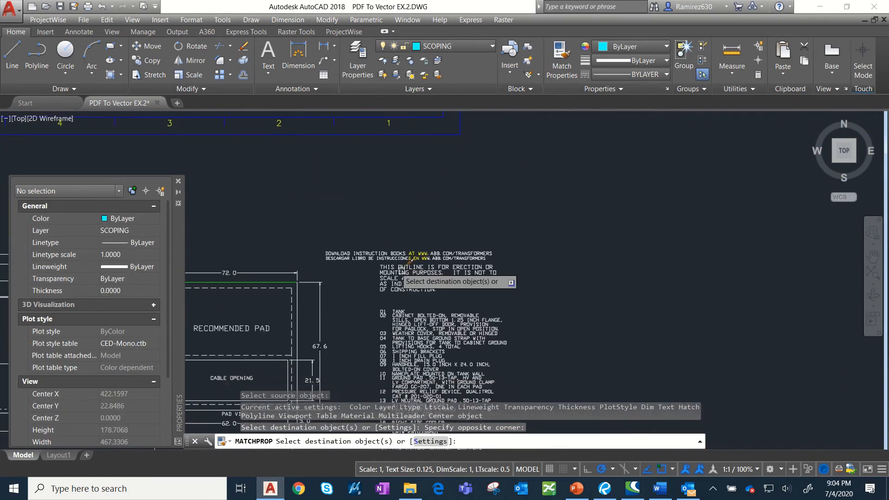
{"action": "left_click", "coordinate": [314, 234]}
{"action": "left_click", "coordinate": [519, 263]}
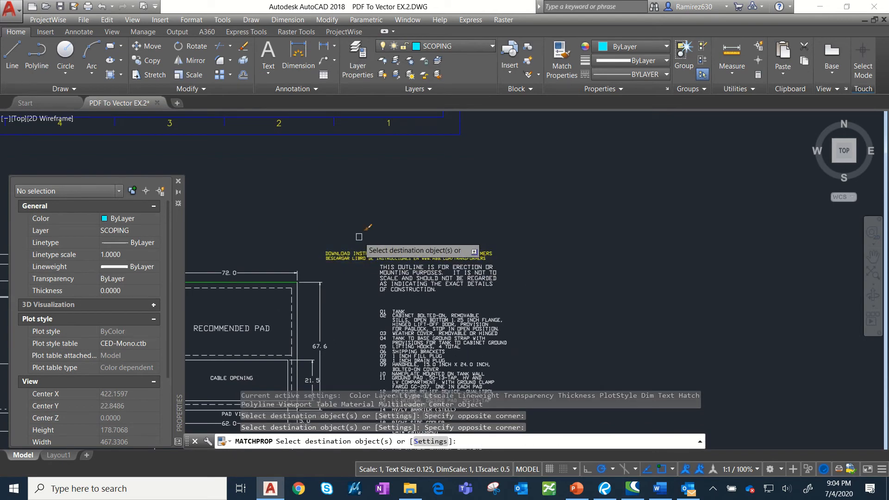
{"action": "scroll", "coordinate": [393, 233], "scroll_direction": "down", "scroll_amount": 2}
{"action": "left_click", "coordinate": [380, 234]}
{"action": "left_click", "coordinate": [463, 356]}
{"action": "key", "text": "Escape"}
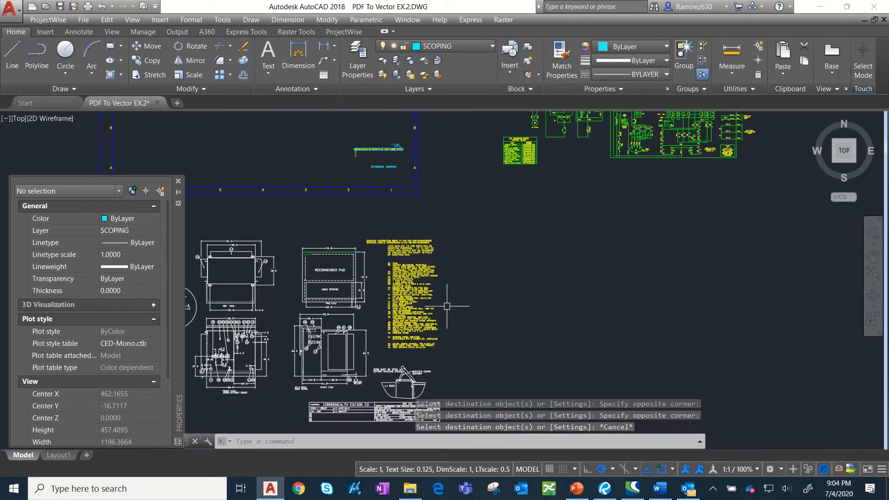
- Match the line segment beside the recommended pad's 72.0 dimension text to the pad's green upper outline
{"action": "left_click", "coordinate": [433, 48]}
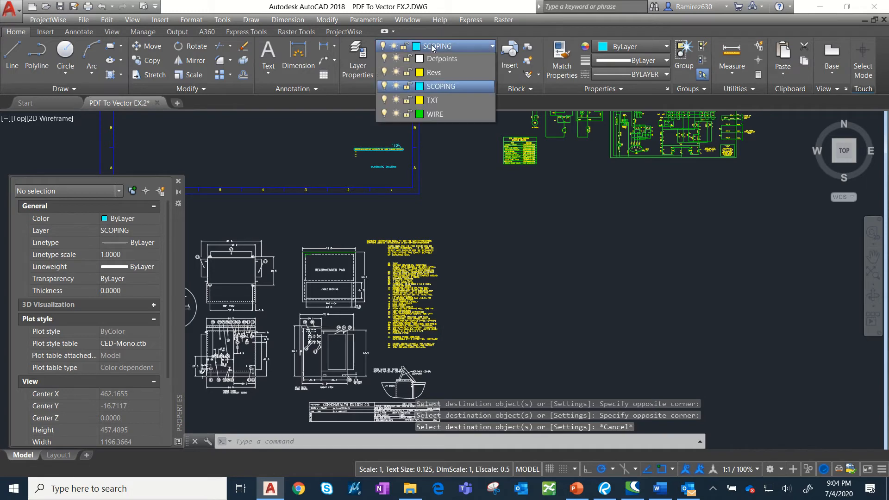
{"action": "scroll", "coordinate": [426, 179], "scroll_direction": "up", "scroll_amount": 8}
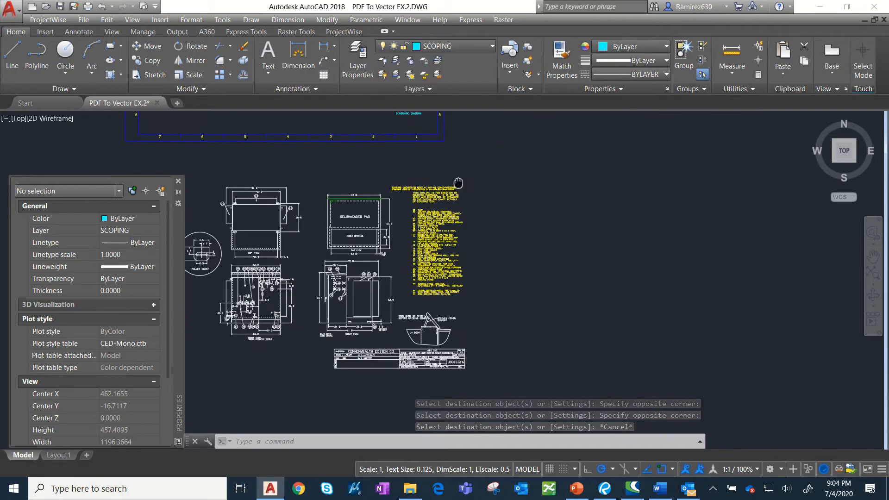
{"action": "left_click", "coordinate": [560, 58]}
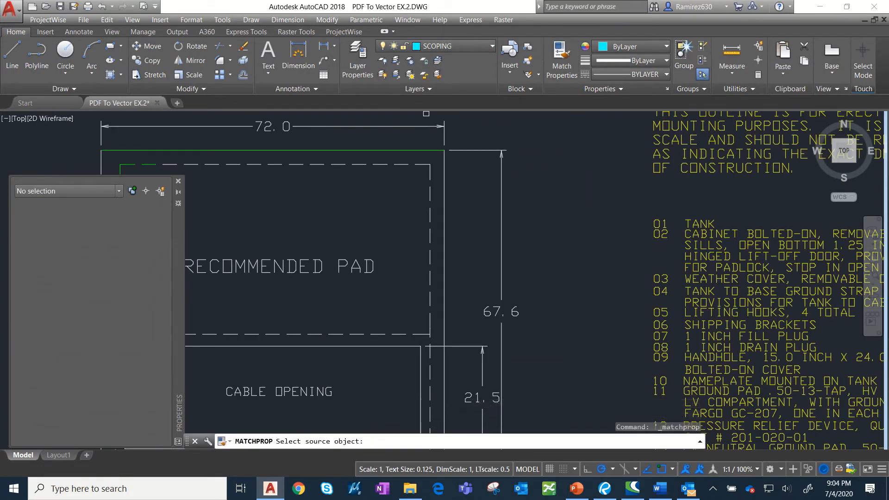
{"action": "left_click", "coordinate": [358, 151]}
{"action": "key", "text": "Escape"}
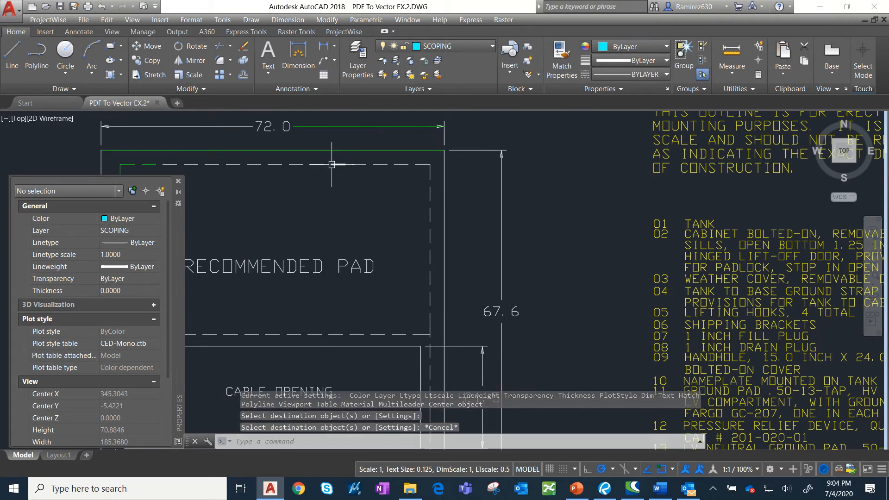
{"action": "middle_click_drag", "start_coordinate": [316, 155], "coordinate": [441, 195]}
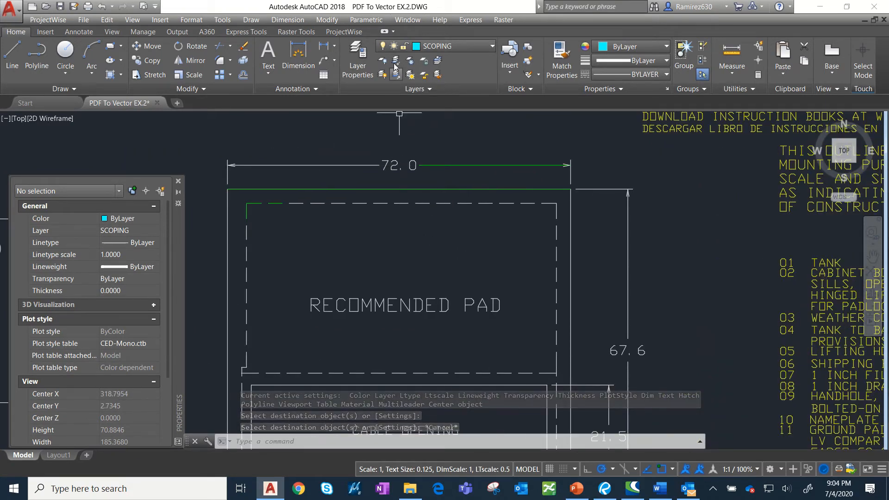
{"action": "mouse_move", "coordinate": [385, 4]}
{"action": "left_click", "coordinate": [367, 35]}
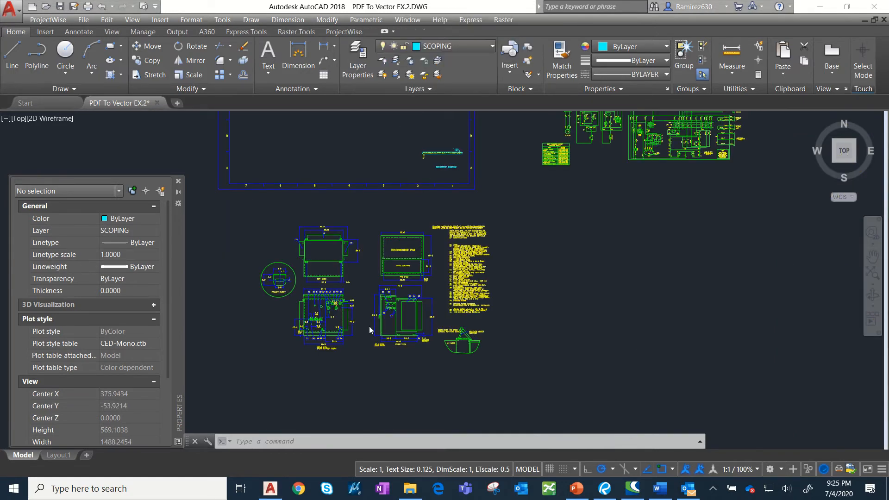
- Examine the recoloured transformer views and inspect the layer and colour of the top view's lower outline polylines
{"action": "scroll", "coordinate": [347, 302], "scroll_direction": "up", "scroll_amount": 5}
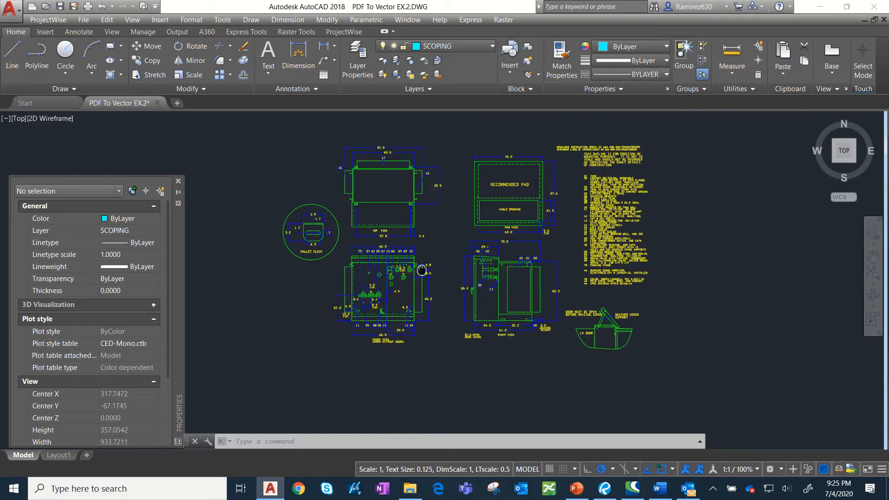
{"action": "middle_click_drag", "start_coordinate": [391, 225], "coordinate": [355, 252]}
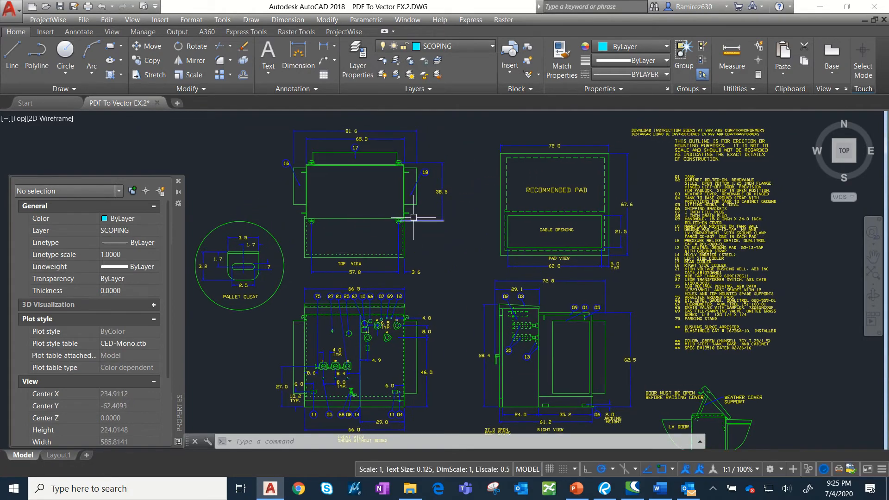
{"action": "scroll", "coordinate": [305, 202], "scroll_direction": "up", "scroll_amount": 6}
{"action": "left_click", "coordinate": [432, 234]}
{"action": "left_click", "coordinate": [431, 321]}
{"action": "scroll", "coordinate": [426, 304], "scroll_direction": "down", "scroll_amount": 2}
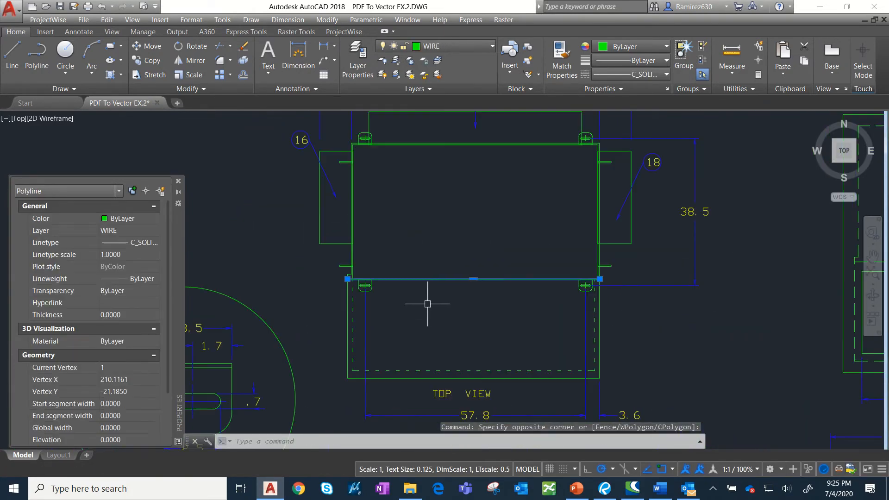
{"action": "middle_click_drag", "start_coordinate": [427, 304], "coordinate": [533, 214]}
{"action": "left_click", "coordinate": [506, 290]}
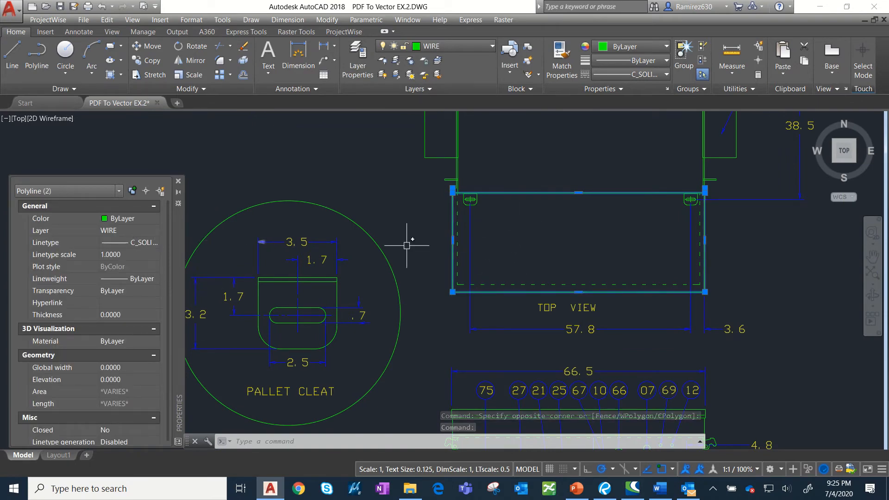
{"action": "key", "text": "Escape"}
- Inspect the layer and colour of the pallet cleat's 3.5 dimension line, arrowhead and extension line
{"action": "scroll", "coordinate": [472, 180], "scroll_direction": "up", "scroll_amount": 1}
{"action": "scroll", "coordinate": [373, 199], "scroll_direction": "up", "scroll_amount": 3}
{"action": "mouse_move", "coordinate": [373, 199]}
{"action": "middle_mouse_down"}
{"action": "mouse_move", "coordinate": [372, 184]}
{"action": "mouse_move", "coordinate": [490, 202]}
{"action": "middle_mouse_up"}
{"action": "left_click", "coordinate": [493, 190]}
{"action": "left_click", "coordinate": [461, 204]}
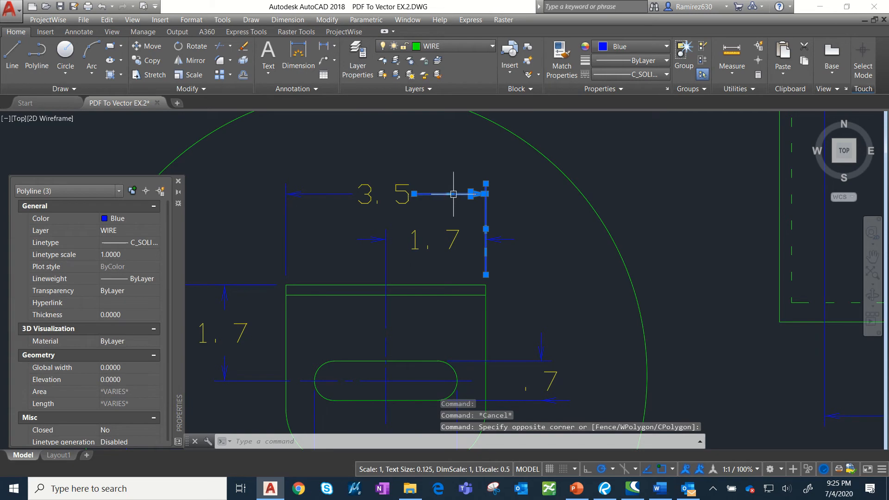
{"action": "scroll", "coordinate": [456, 204], "scroll_direction": "down", "scroll_amount": 4}
{"action": "middle_click_drag", "start_coordinate": [449, 213], "coordinate": [344, 209]}
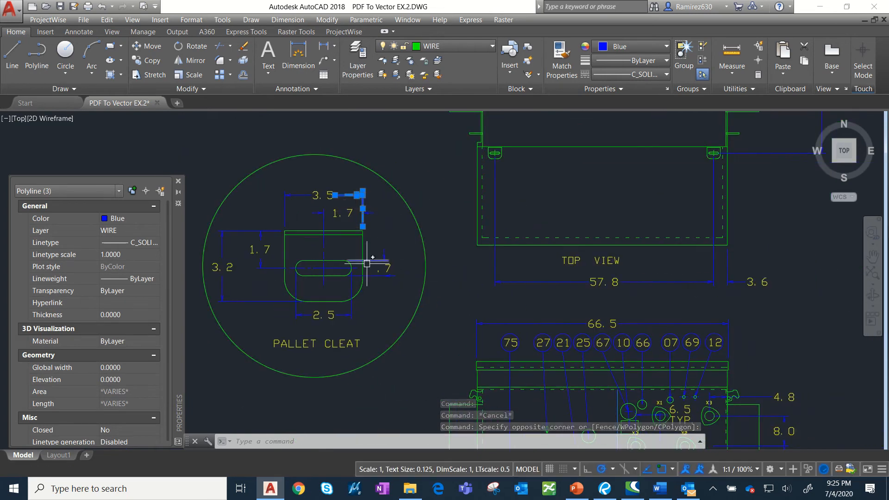
{"action": "key", "text": "Escape"}
- Inspect the layer and colour of the pallet cleat's 3.5 dimension text
{"action": "scroll", "coordinate": [308, 199], "scroll_direction": "up", "scroll_amount": 5}
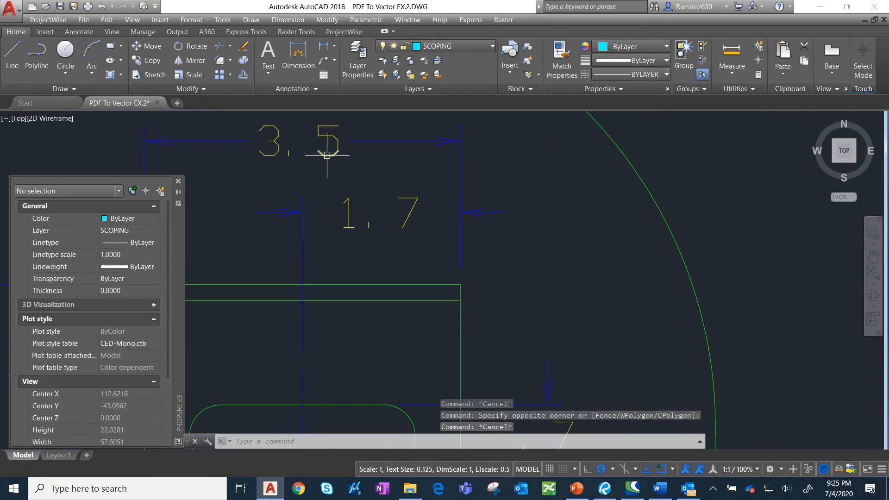
{"action": "left_click", "coordinate": [326, 156]}
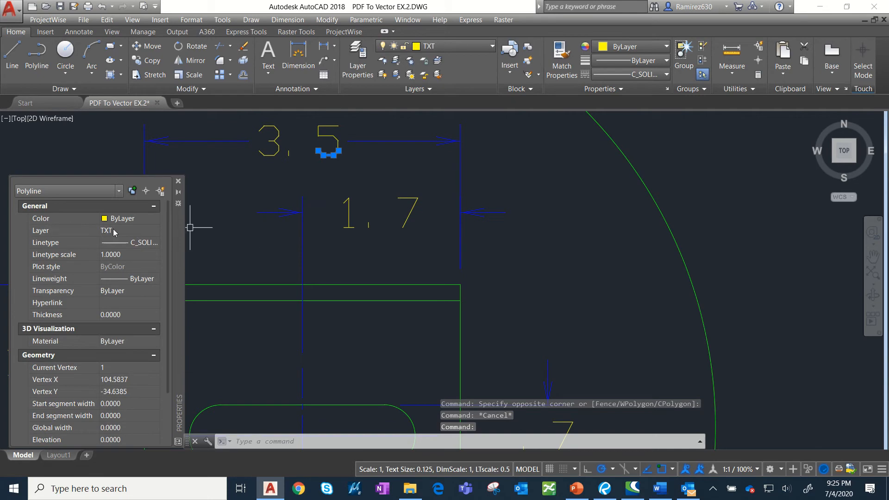
{"action": "scroll", "coordinate": [472, 215], "scroll_direction": "down", "scroll_amount": 5}
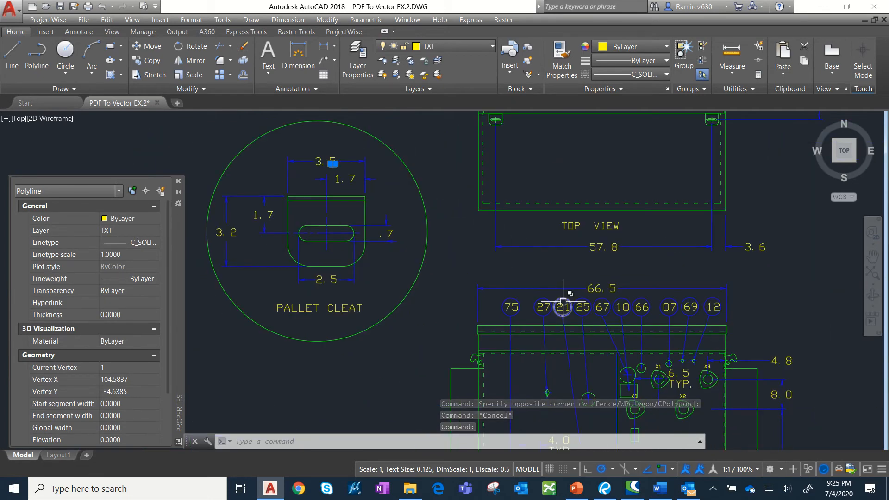
{"action": "scroll", "coordinate": [562, 300], "scroll_direction": "down", "scroll_amount": 8}
{"action": "key", "text": "Escape"}
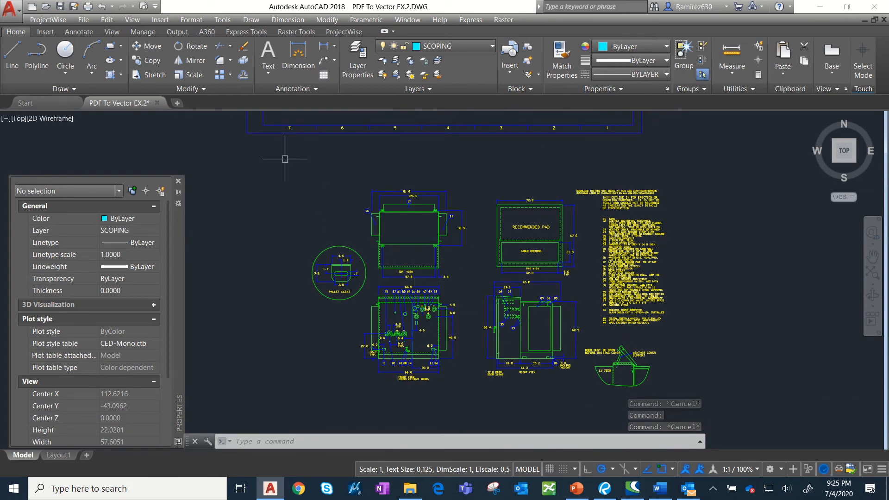
- Try to move all the transformer views and notes into the sheet frame
{"action": "left_click", "coordinate": [739, 404]}
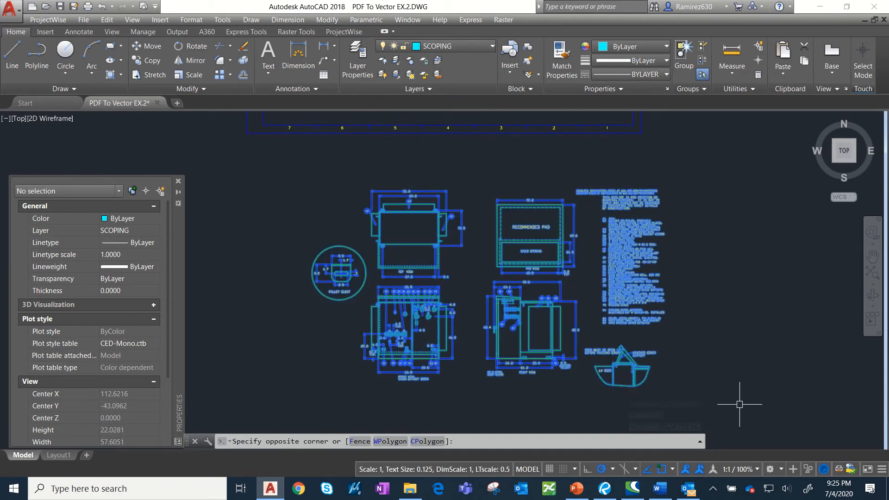
{"action": "left_click", "coordinate": [139, 48]}
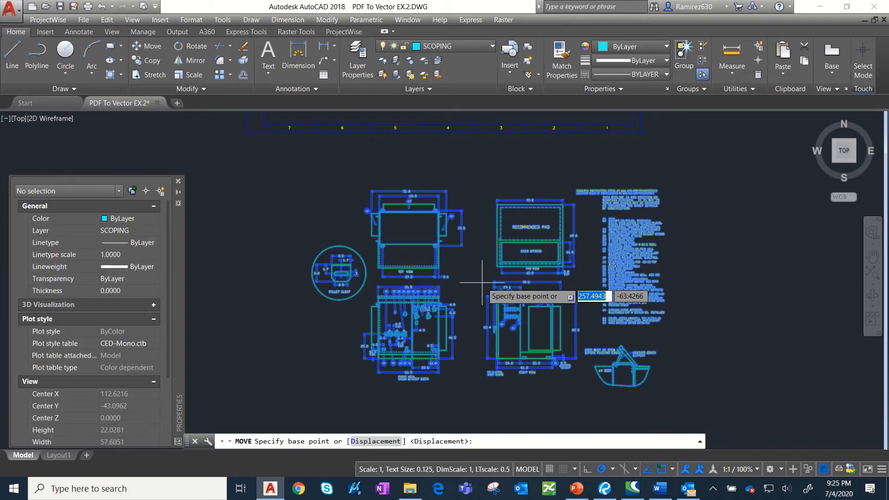
{"action": "left_click", "coordinate": [488, 291]}
{"action": "scroll", "coordinate": [478, 322], "scroll_direction": "up", "scroll_amount": 5}
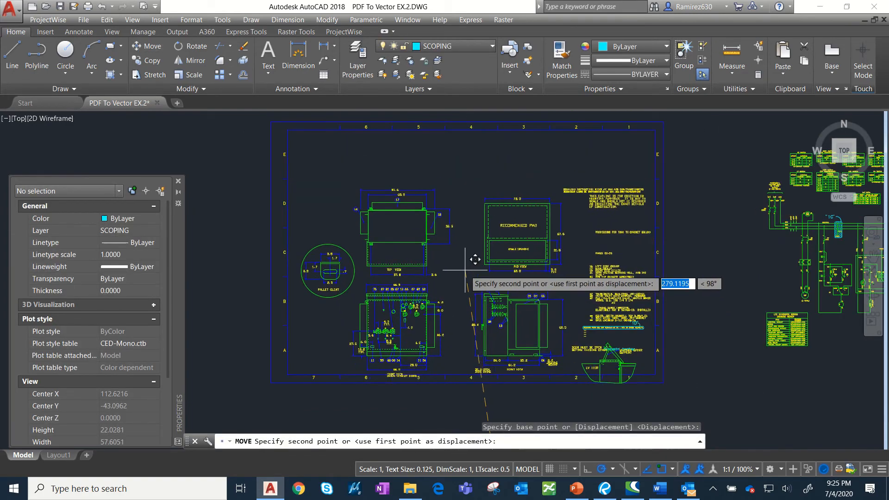
{"action": "scroll", "coordinate": [464, 213], "scroll_direction": "down", "scroll_amount": 5}
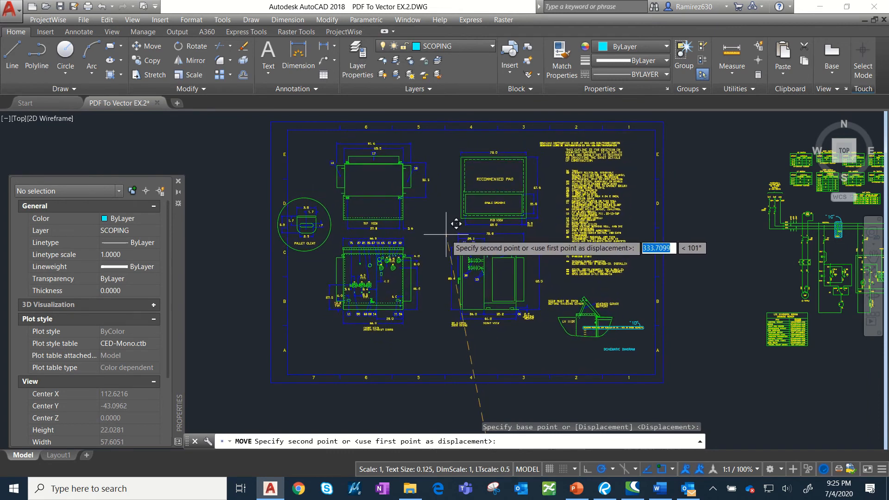
{"action": "left_click", "coordinate": [473, 279]}
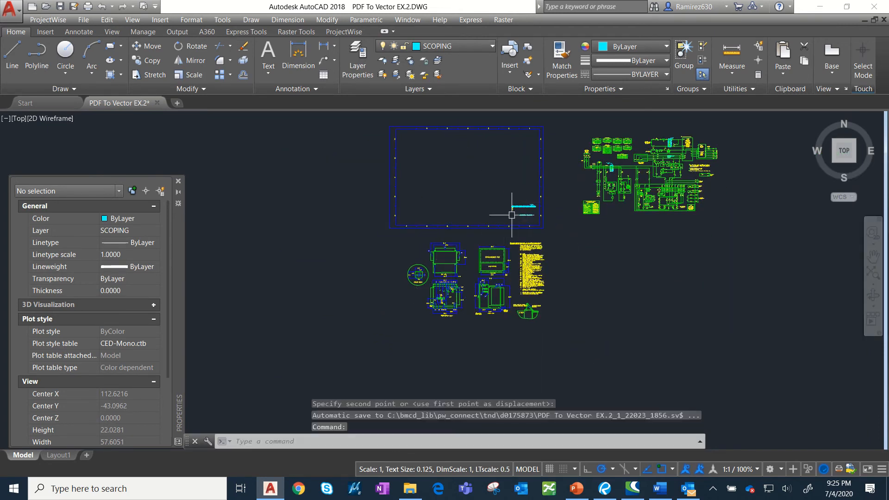
- Erase the leftover schematic diagram title, its line and the remaining small marks inside the sheet frame's lower-right area
{"action": "scroll", "coordinate": [462, 165], "scroll_direction": "up", "scroll_amount": 7}
{"action": "left_click", "coordinate": [462, 164]}
{"action": "left_click", "coordinate": [654, 273]}
{"action": "key", "text": "Delete"}
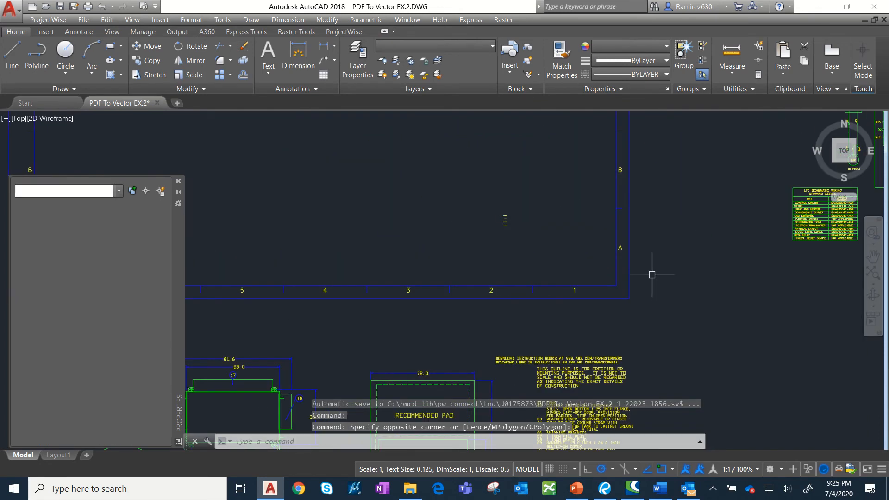
{"action": "scroll", "coordinate": [650, 273], "scroll_direction": "down", "scroll_amount": 6}
{"action": "left_click", "coordinate": [578, 230]}
{"action": "left_click", "coordinate": [606, 275]}
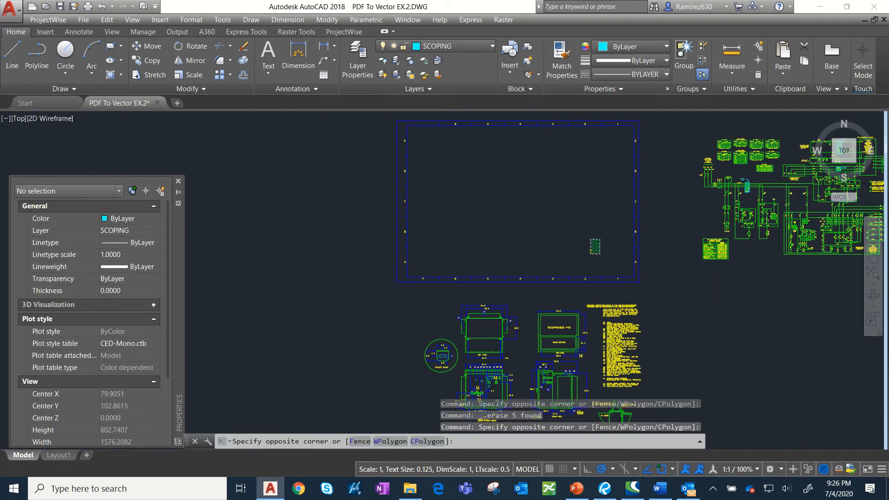
{"action": "left_click", "coordinate": [569, 264]}
{"action": "key", "text": "Delete"}
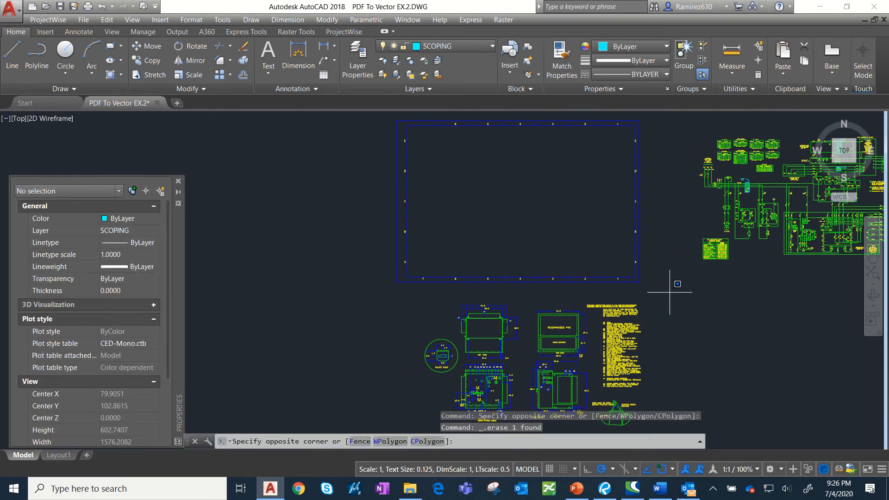
- Move all the transformer views, pallet cleat detail and notes into the centre of the empty sheet frame
{"action": "scroll", "coordinate": [669, 292], "scroll_direction": "down", "scroll_amount": 4}
{"action": "left_click", "coordinate": [526, 367]}
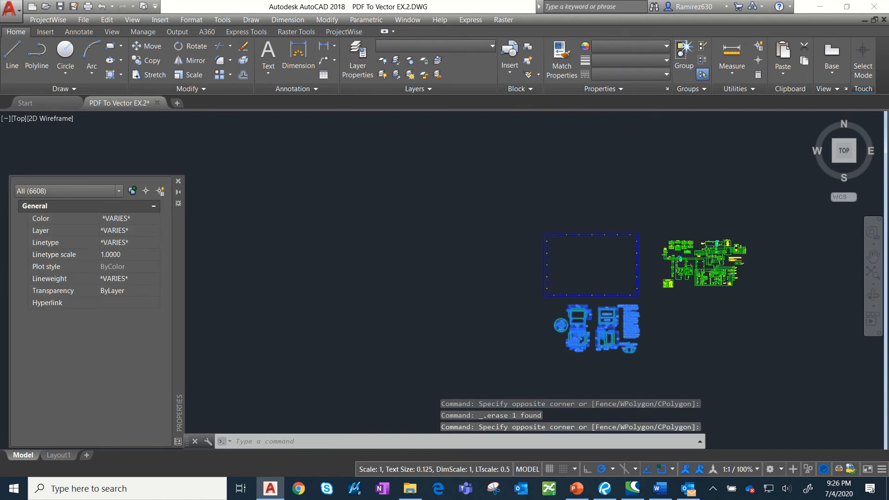
{"action": "type", "text": "m"}
{"action": "key", "text": "Return"}
{"action": "left_click", "coordinate": [597, 329]}
{"action": "scroll", "coordinate": [601, 272], "scroll_direction": "up", "scroll_amount": 6}
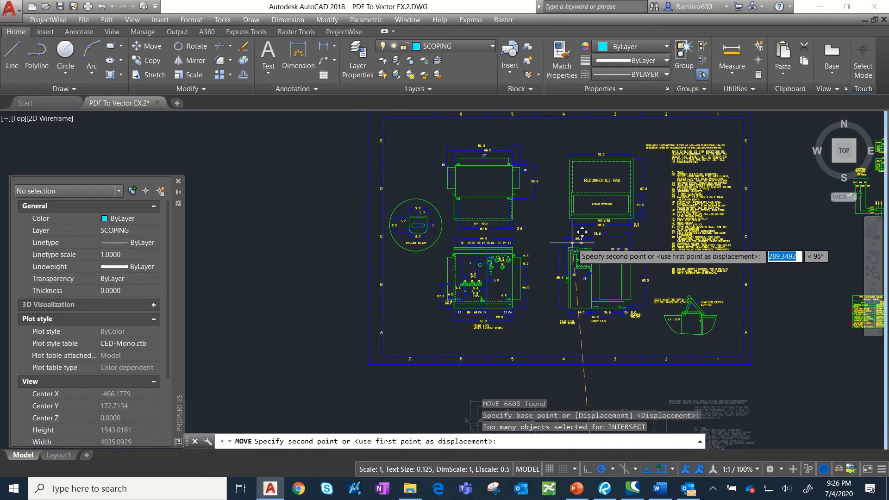
{"action": "left_click", "coordinate": [572, 243]}
{"action": "scroll", "coordinate": [599, 196], "scroll_direction": "up", "scroll_amount": 5}
{"action": "scroll", "coordinate": [584, 199], "scroll_direction": "down", "scroll_amount": 2}
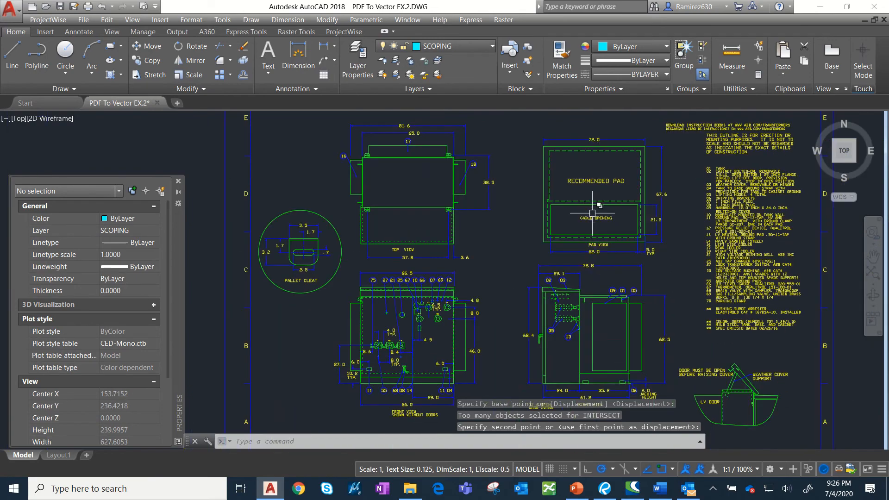
{"action": "scroll", "coordinate": [560, 200], "scroll_direction": "down", "scroll_amount": 2}
{"action": "middle_click_drag", "start_coordinate": [560, 216], "coordinate": [504, 235]}
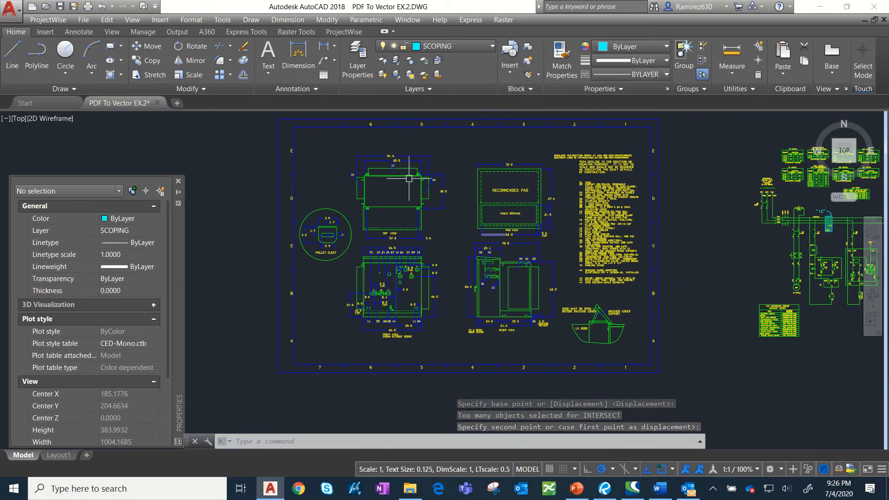
- Erase all the leftover schematic diagrams and tables beside the sheet frame
{"action": "scroll", "coordinate": [412, 179], "scroll_direction": "up", "scroll_amount": 2}
{"action": "scroll", "coordinate": [484, 191], "scroll_direction": "down", "scroll_amount": 4}
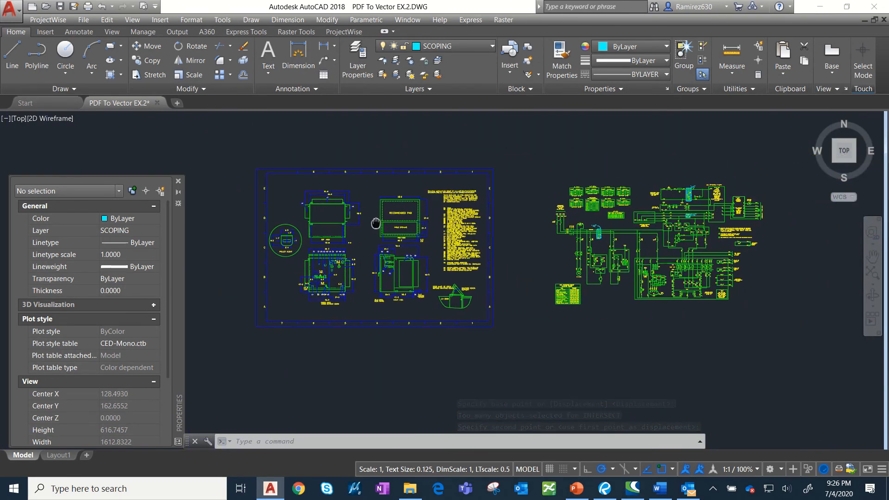
{"action": "left_click", "coordinate": [513, 141]}
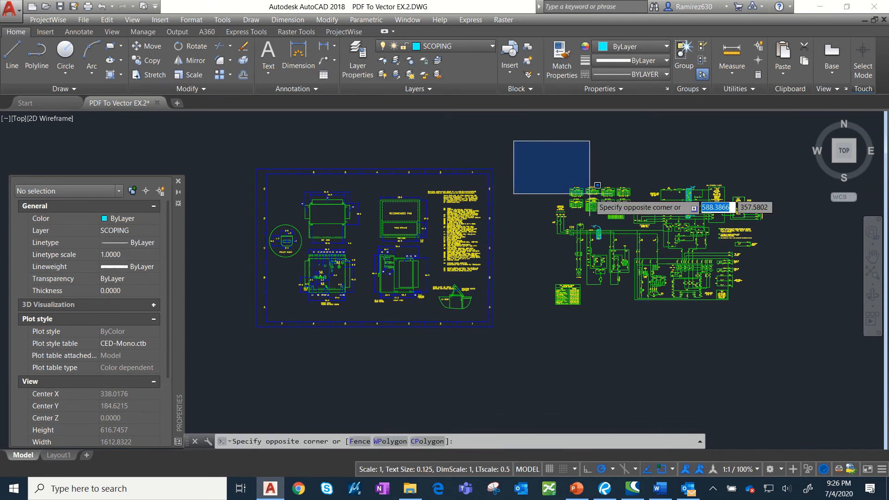
{"action": "left_click", "coordinate": [803, 345]}
{"action": "key", "text": "Delete"}
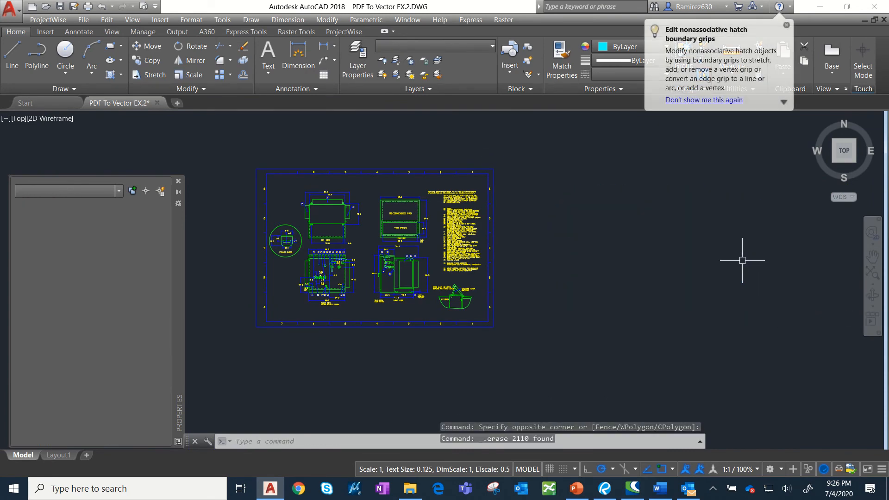
- Examine the transformer views, pallet cleat detail and notes placed inside the sheet frame
{"action": "scroll", "coordinate": [294, 237], "scroll_direction": "up", "scroll_amount": 4}
{"action": "middle_click_drag", "start_coordinate": [364, 246], "coordinate": [363, 254]}
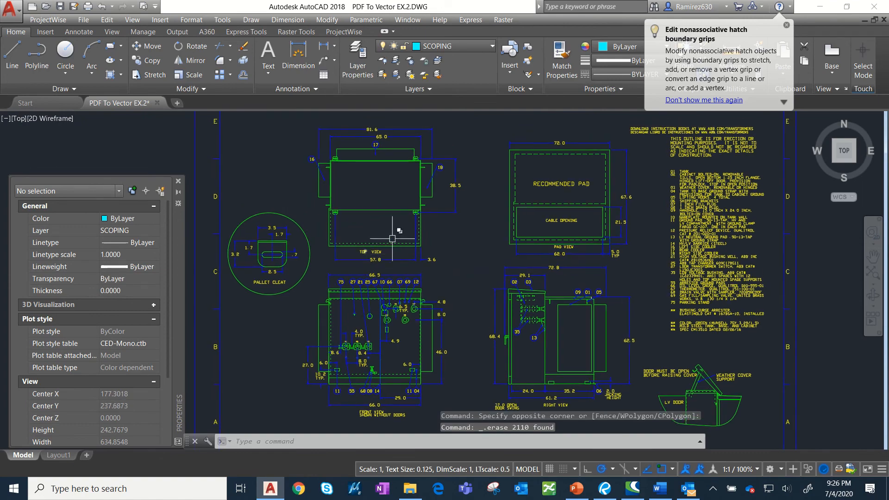
{"action": "scroll", "coordinate": [464, 246], "scroll_direction": "down", "scroll_amount": 2}
{"action": "middle_click_drag", "start_coordinate": [464, 247], "coordinate": [421, 234]}
{"action": "scroll", "coordinate": [296, 239], "scroll_direction": "up", "scroll_amount": 5}
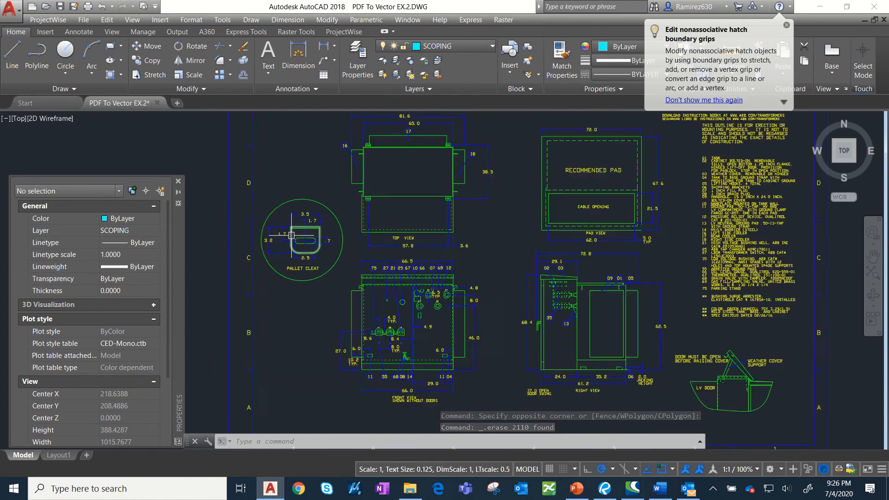
{"action": "scroll", "coordinate": [319, 243], "scroll_direction": "down", "scroll_amount": 5}
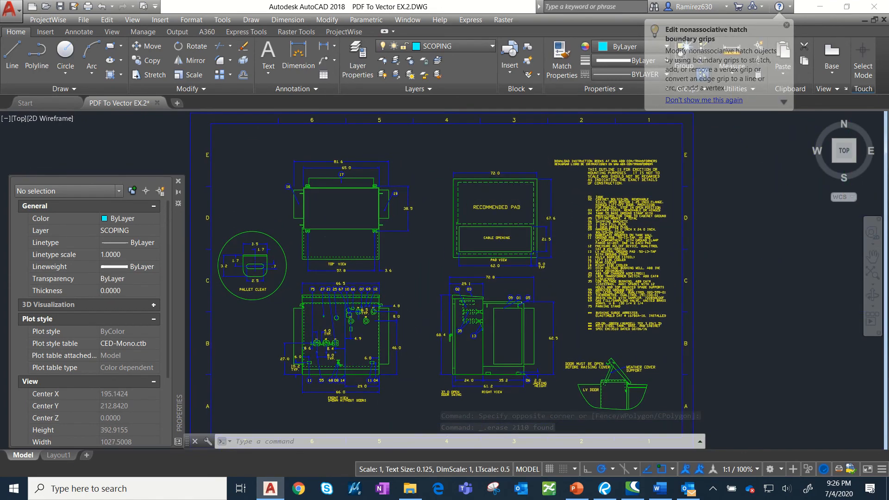
{"action": "middle_click", "coordinate": [346, 237]}
{"action": "middle_click", "coordinate": [347, 237]}
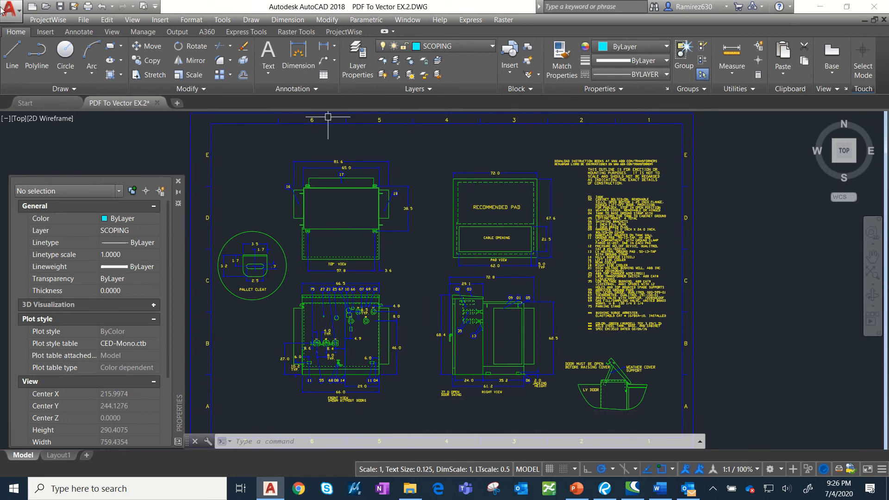
- Preview the model plot and examine the line weights, dimensions and text of the views and pallet cleat detail
{"action": "left_click", "coordinate": [88, 6]}
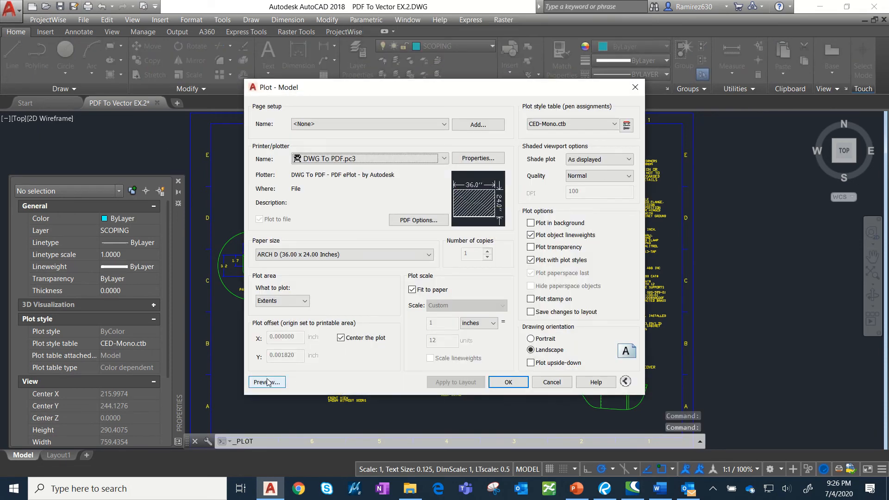
{"action": "left_click", "coordinate": [267, 382]}
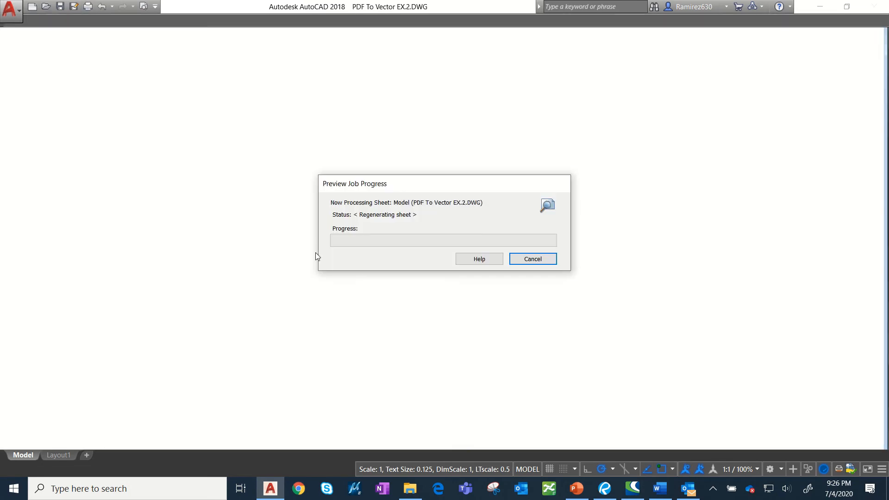
{"action": "scroll", "coordinate": [384, 242], "scroll_direction": "up", "scroll_amount": 2}
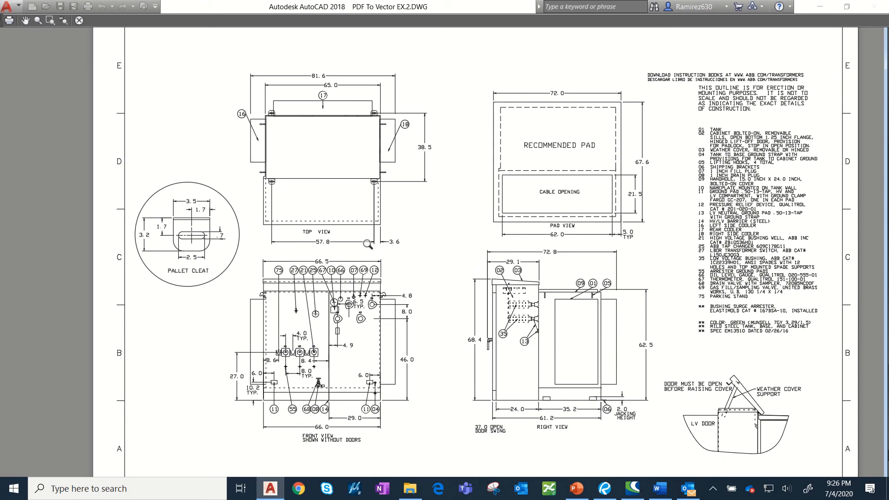
{"action": "scroll", "coordinate": [326, 267], "scroll_direction": "down", "scroll_amount": 2}
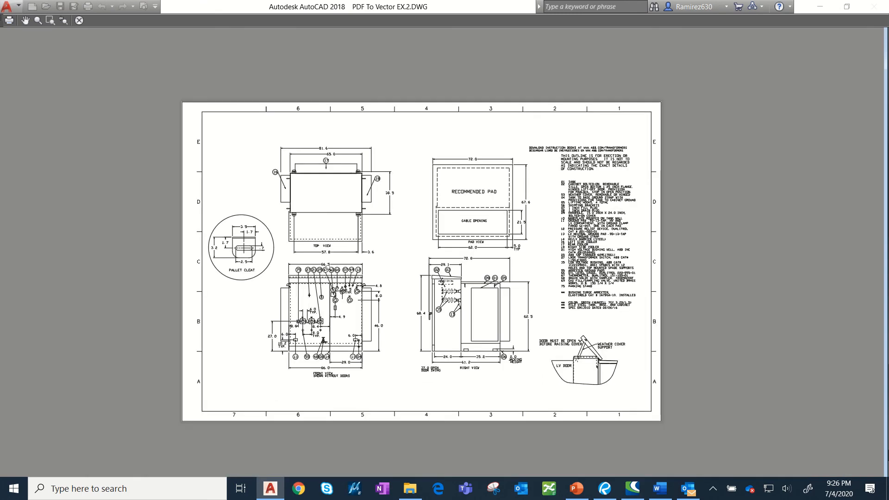
{"action": "scroll", "coordinate": [247, 246], "scroll_direction": "up", "scroll_amount": 10}
{"action": "scroll", "coordinate": [223, 227], "scroll_direction": "down", "scroll_amount": 5}
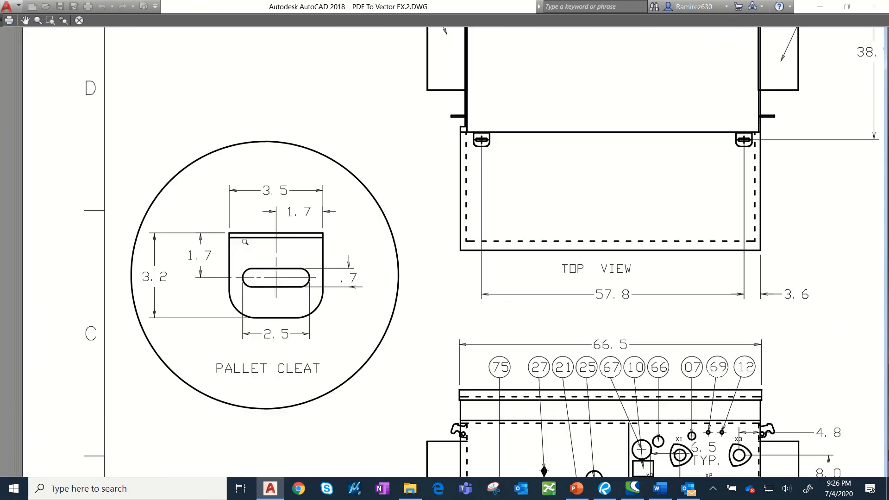
{"action": "scroll", "coordinate": [467, 200], "scroll_direction": "down", "scroll_amount": 4}
{"action": "scroll", "coordinate": [548, 193], "scroll_direction": "up", "scroll_amount": 6}
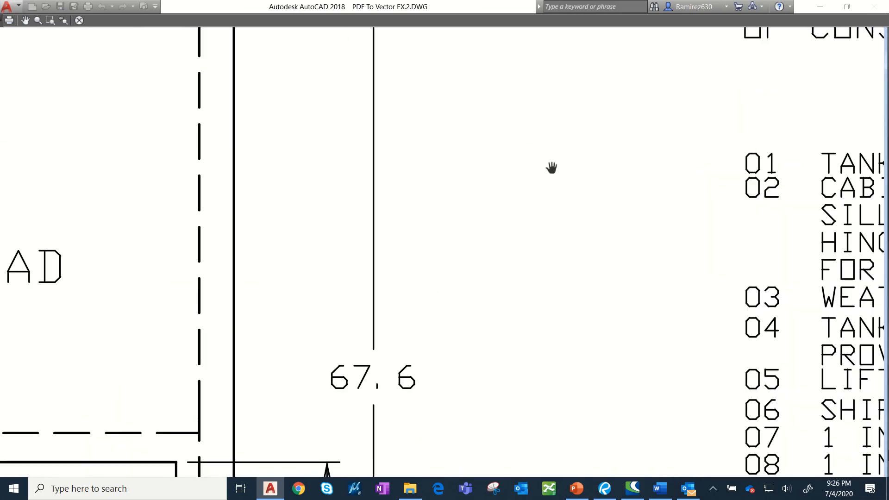
{"action": "scroll", "coordinate": [546, 185], "scroll_direction": "down", "scroll_amount": 5}
{"action": "scroll", "coordinate": [454, 175], "scroll_direction": "down", "scroll_amount": 5}
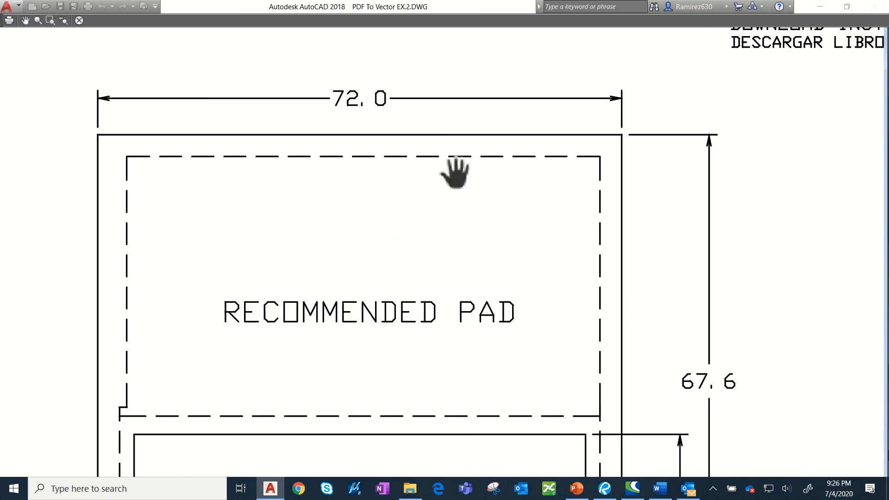
- Close the preview and plot the drawing to PDF To Vector EX.2-Model.pdf in the Week 6 folder
{"action": "key", "text": "Escape"}
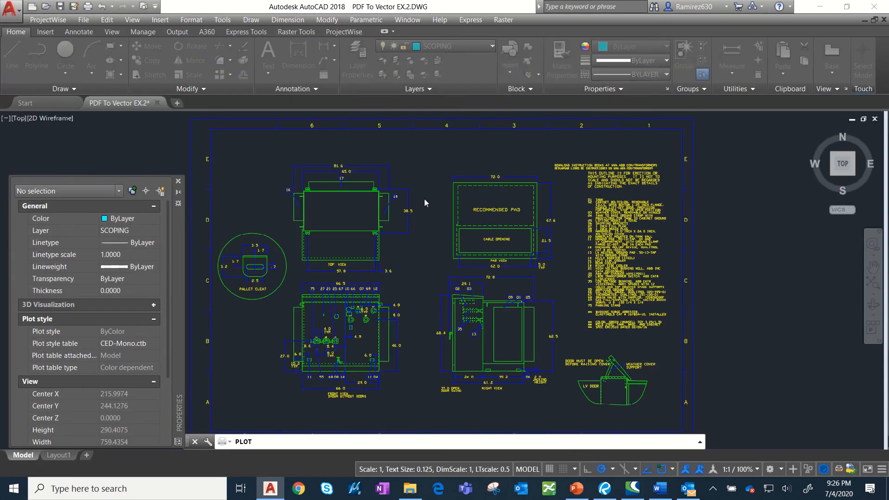
{"action": "left_click", "coordinate": [581, 360]}
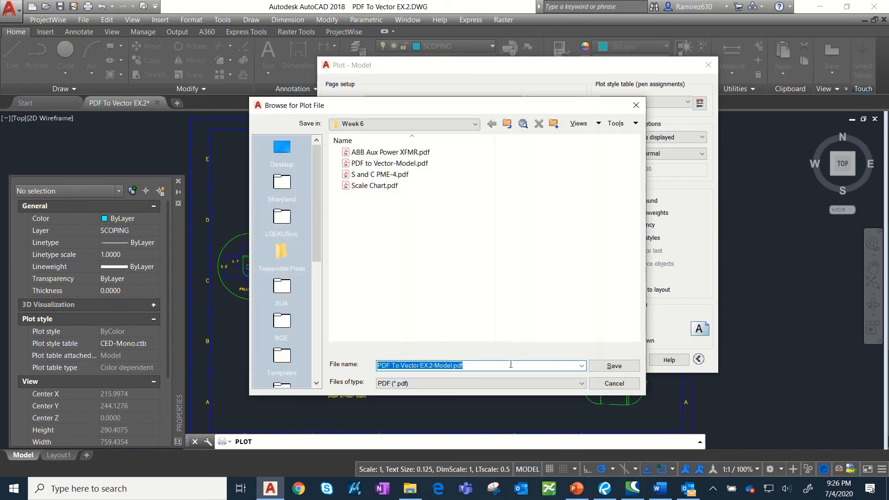
{"action": "left_click", "coordinate": [594, 365]}
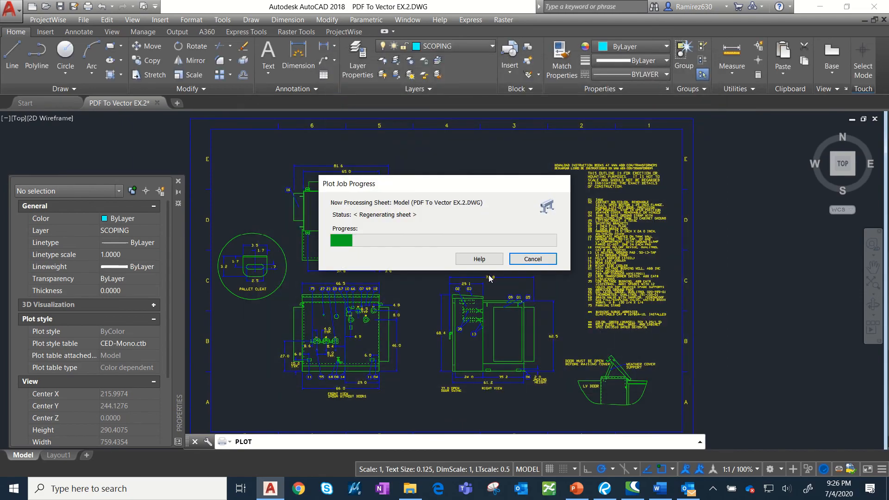
- Switch to File Explorer and open PDF To Vector EX.2-Model.pdf from the Week 6 folder in Revu
{"action": "left_click", "coordinate": [410, 488]}
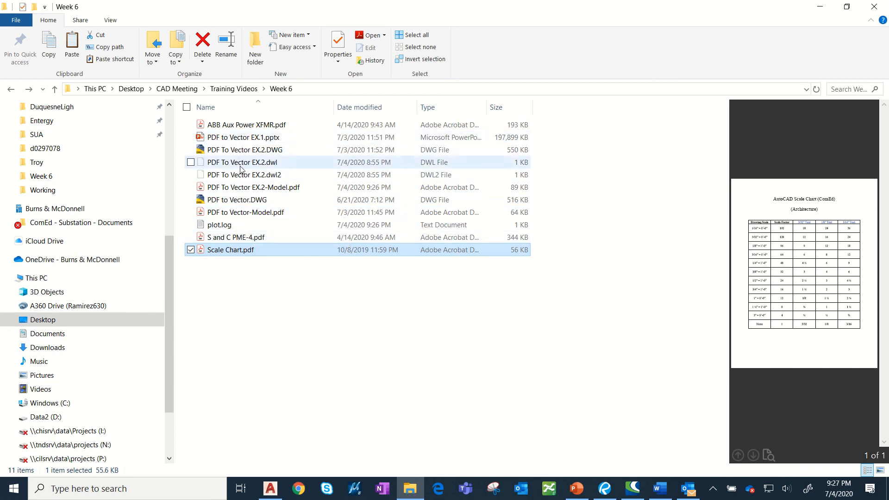
{"action": "left_click", "coordinate": [245, 189]}
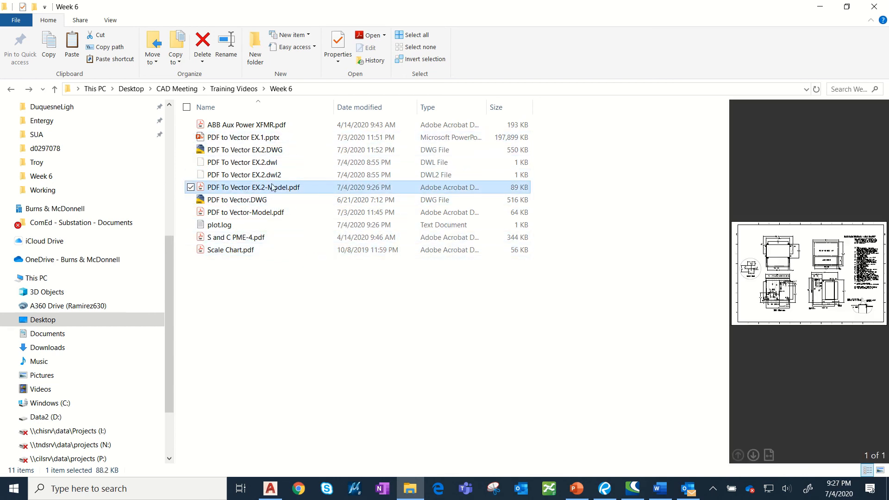
{"action": "right_click", "coordinate": [272, 186]}
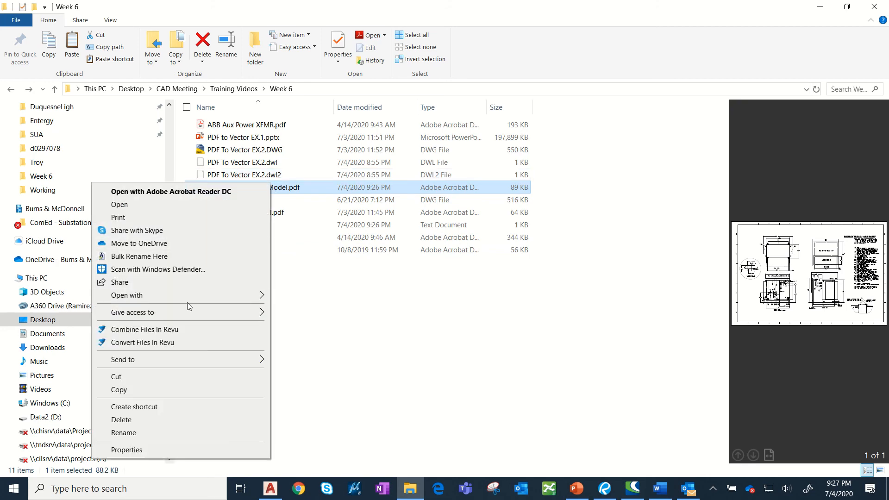
{"action": "mouse_move", "coordinate": [187, 302]}
{"action": "left_click", "coordinate": [295, 309]}
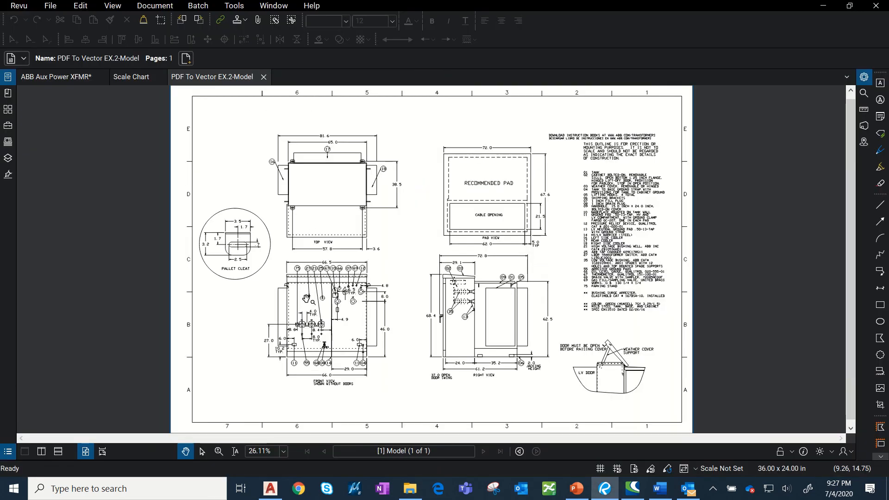
- Inspect the plotted PDF's transformer views, dimensions and pallet cleat detail up close
{"action": "scroll", "coordinate": [458, 290], "scroll_direction": "up", "scroll_amount": 3}
{"action": "scroll", "coordinate": [311, 227], "scroll_direction": "down", "scroll_amount": 2}
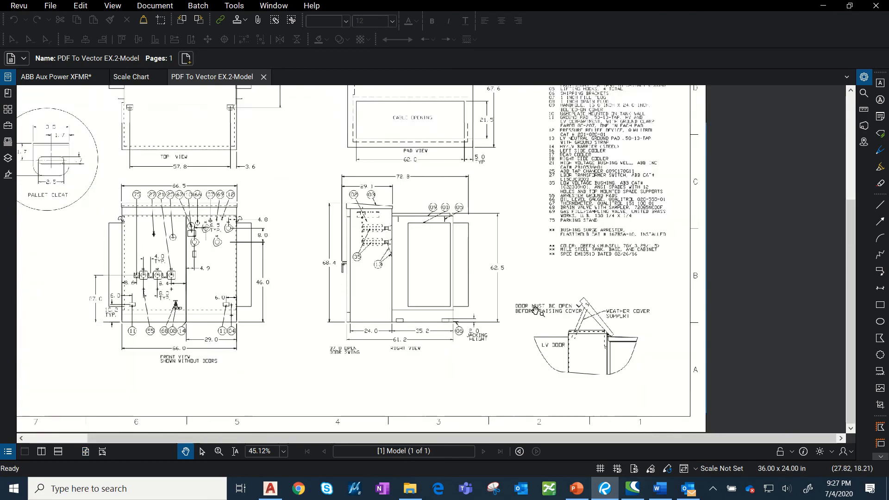
{"action": "scroll", "coordinate": [311, 228], "scroll_direction": "up", "scroll_amount": 3}
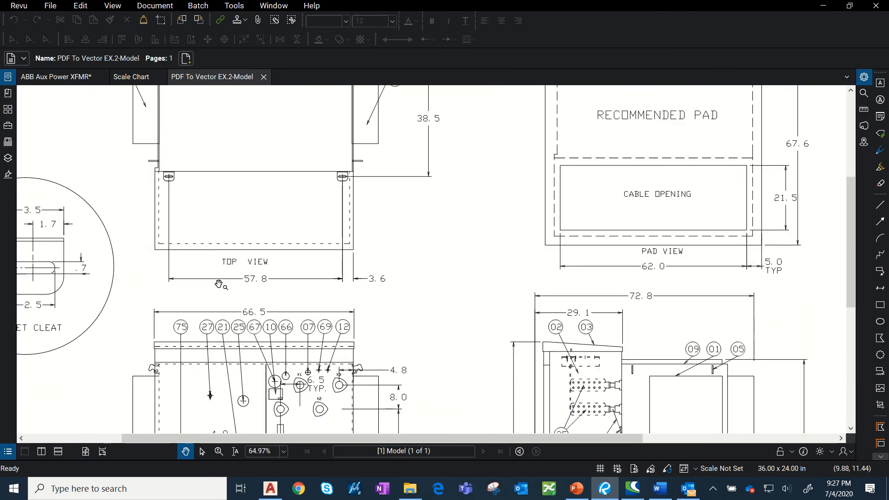
{"action": "scroll", "coordinate": [160, 271], "scroll_direction": "up", "scroll_amount": 1}
{"action": "scroll", "coordinate": [171, 292], "scroll_direction": "up", "scroll_amount": 1}
{"action": "scroll", "coordinate": [313, 244], "scroll_direction": "down", "scroll_amount": 4}
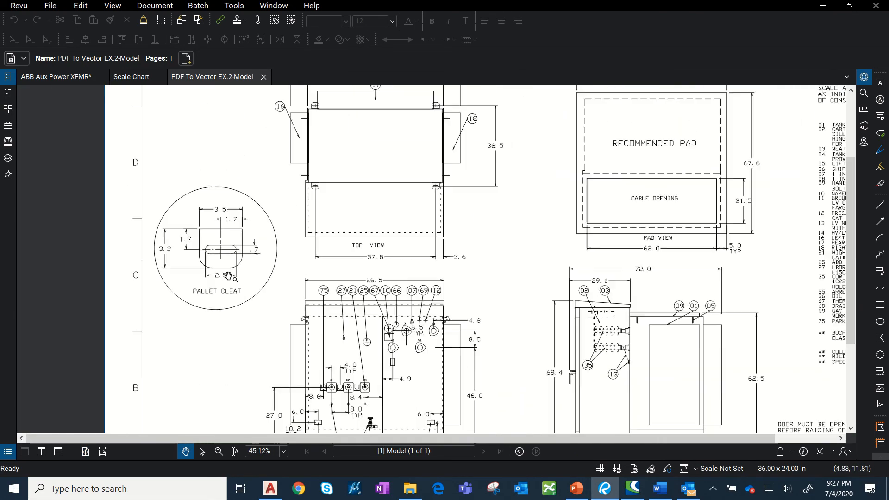